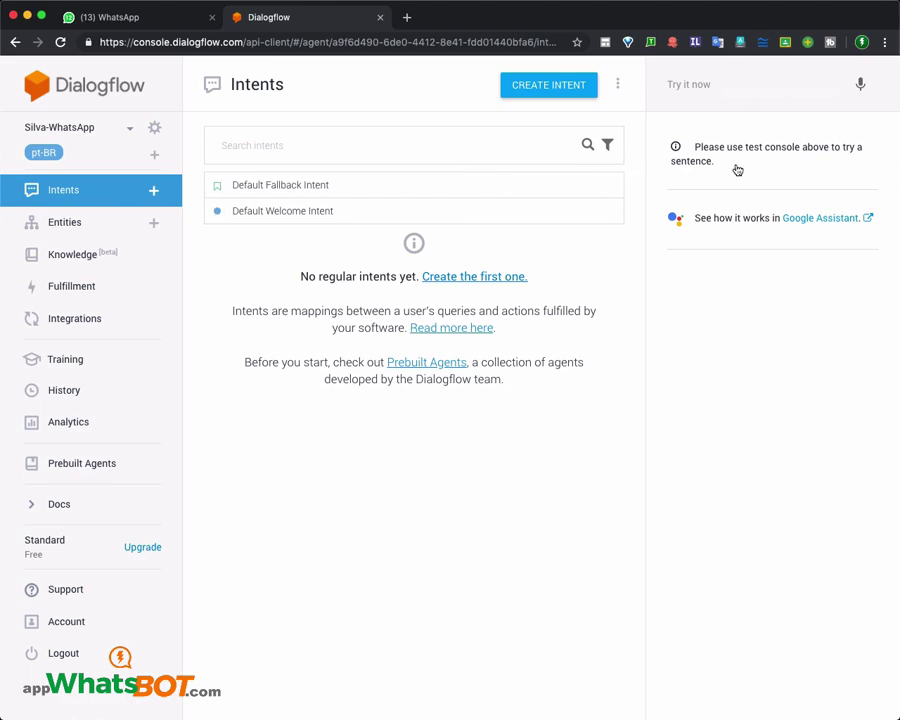
Test the agent in the test console with the sentence "Oi".
left_click(738, 86)
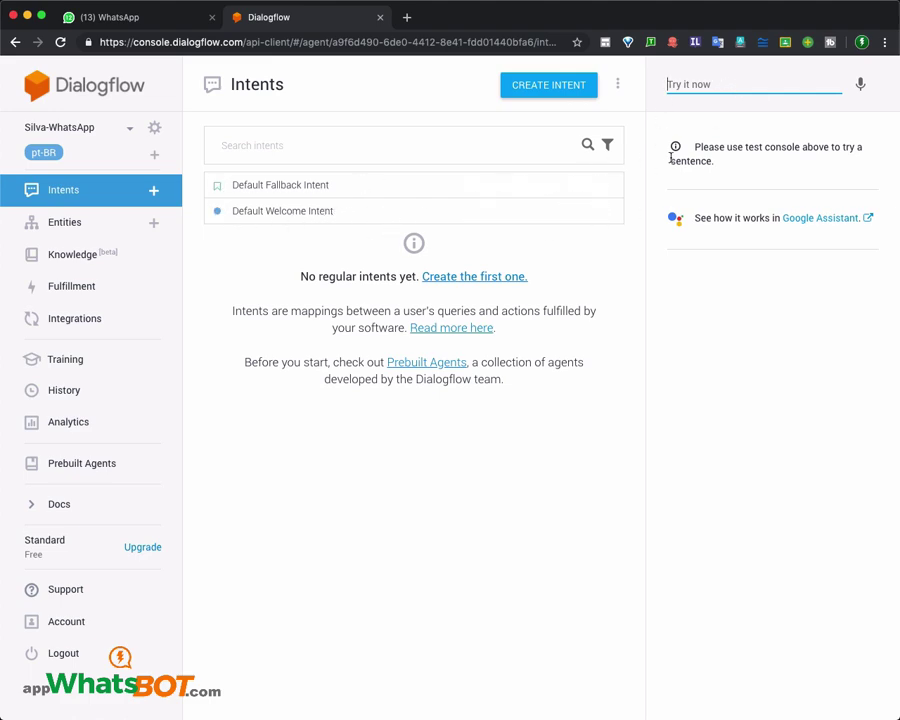
type("Oi")
key("Return")
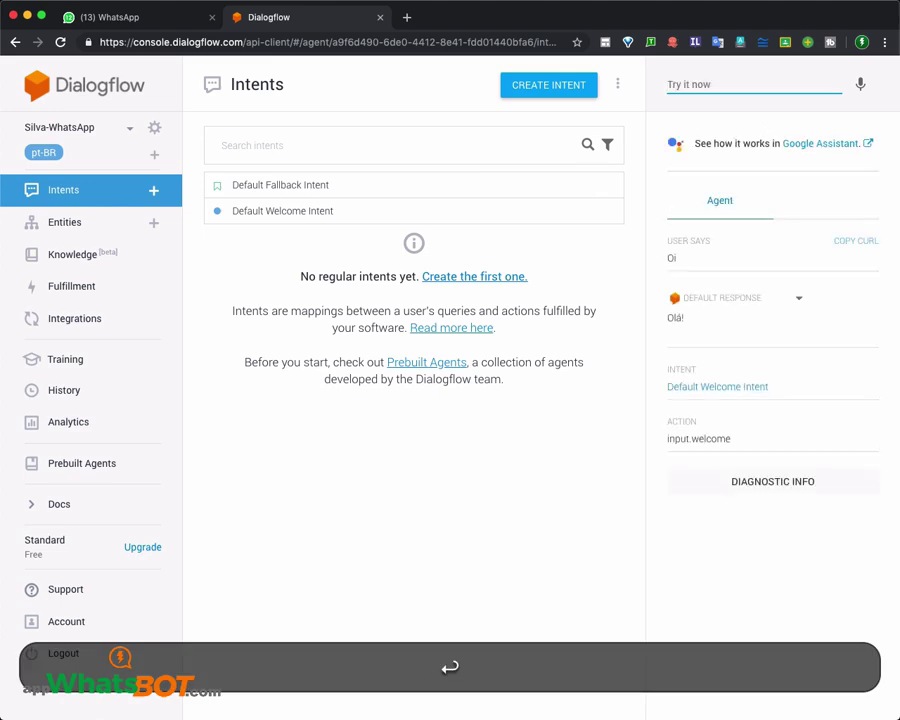
Test the agent with the sentence "Olá mundo!" and examine the matched phrase and default response.
key("shift")
type("Olá mund")
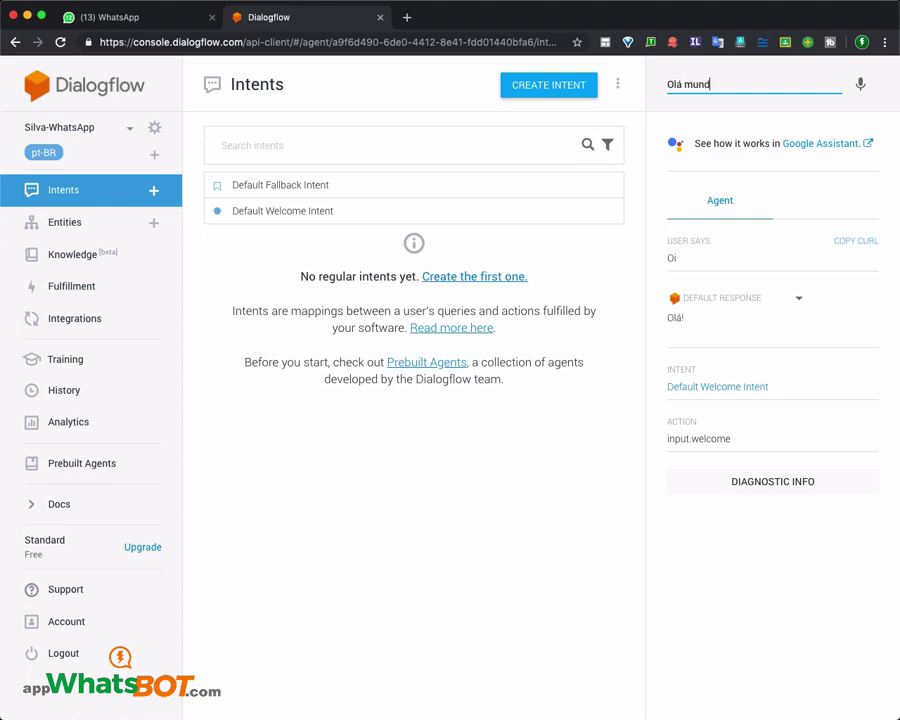
type("o!")
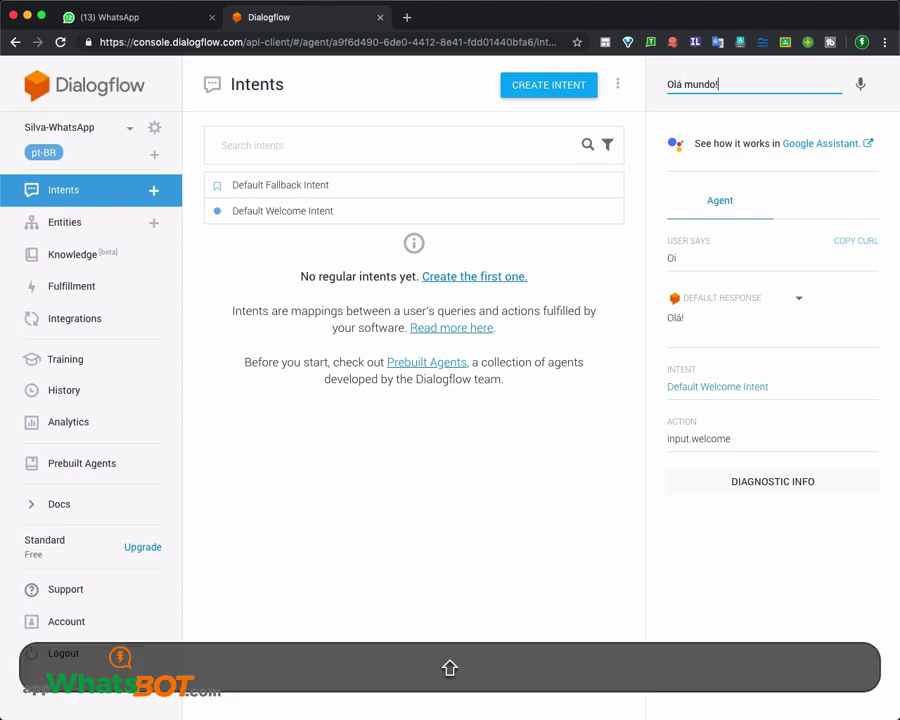
key("Return")
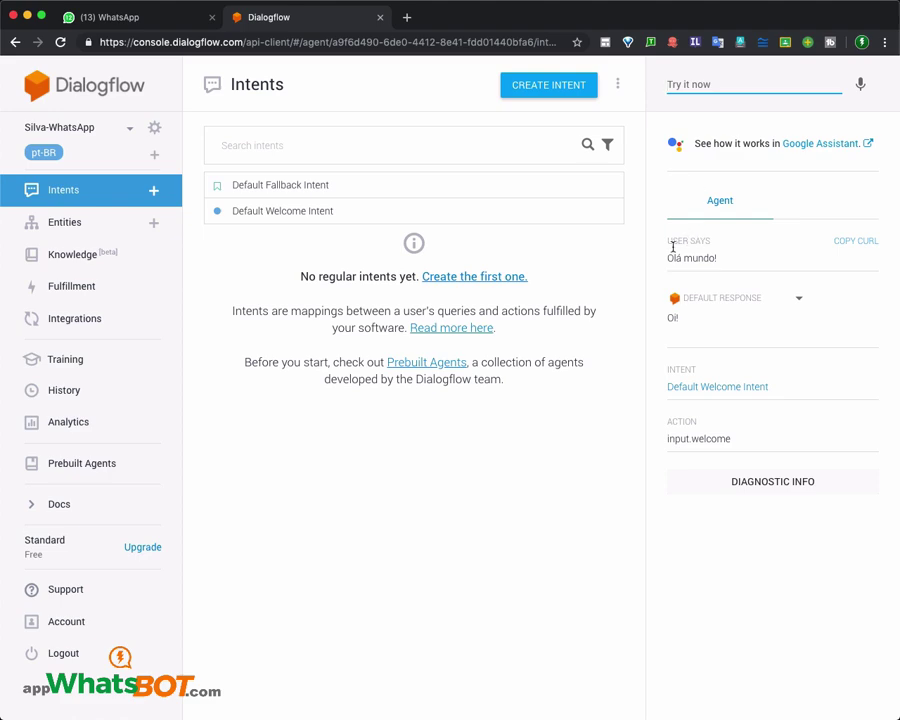
left_click_drag(669, 242, 739, 258)
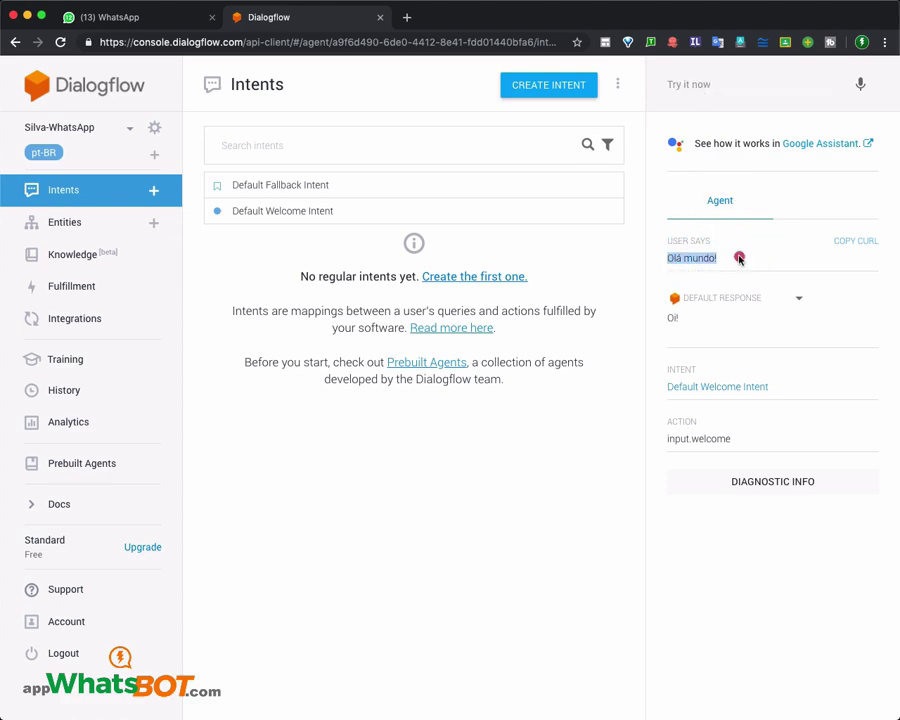
left_click_drag(683, 321, 664, 320)
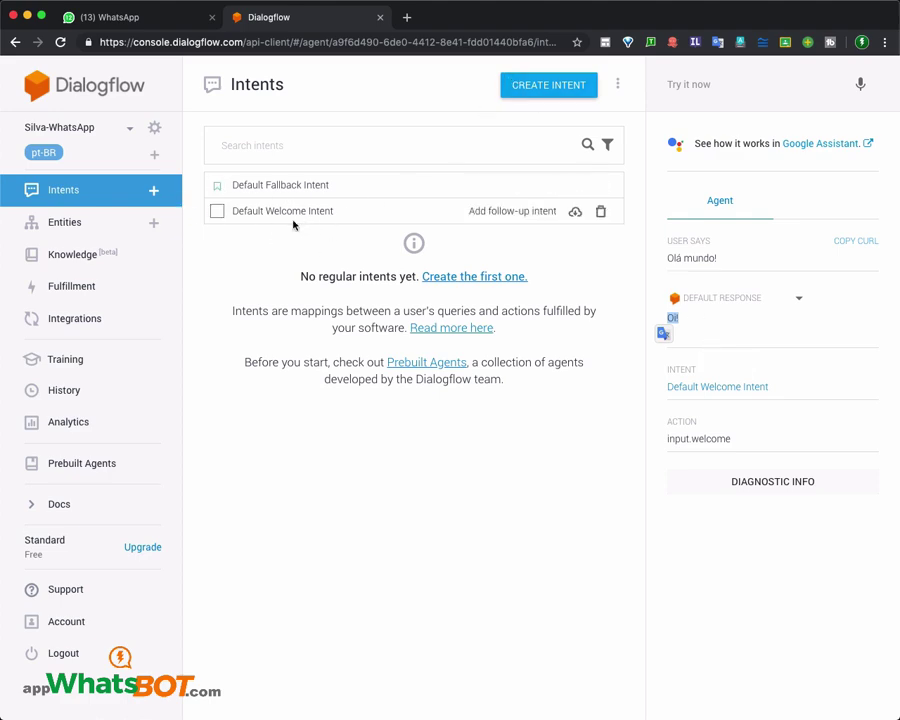
Create a new intent named "00.Menu" and save it.
left_click(155, 192)
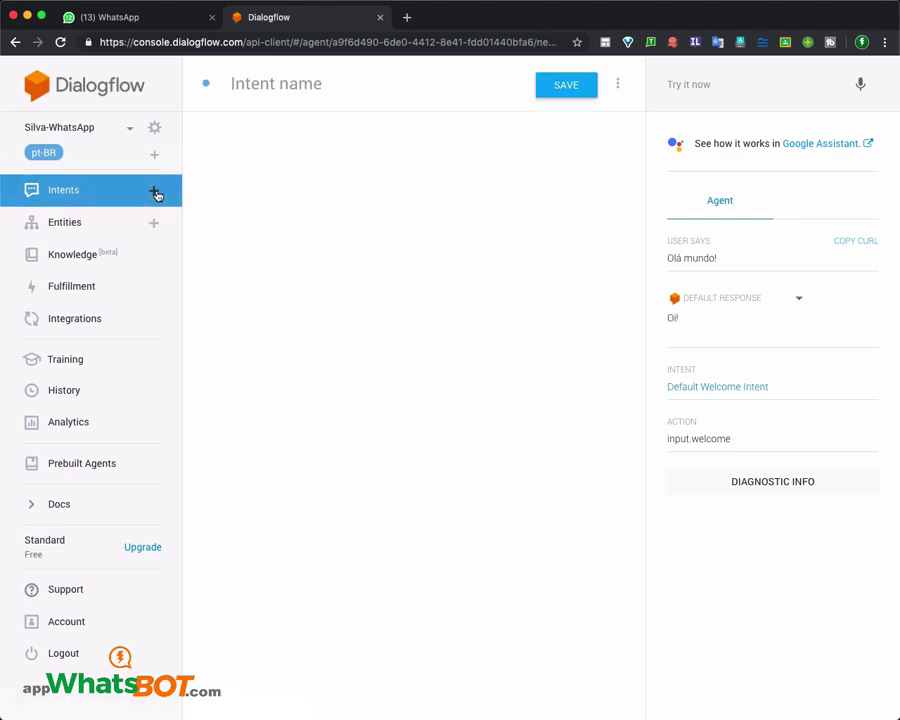
left_click(258, 83)
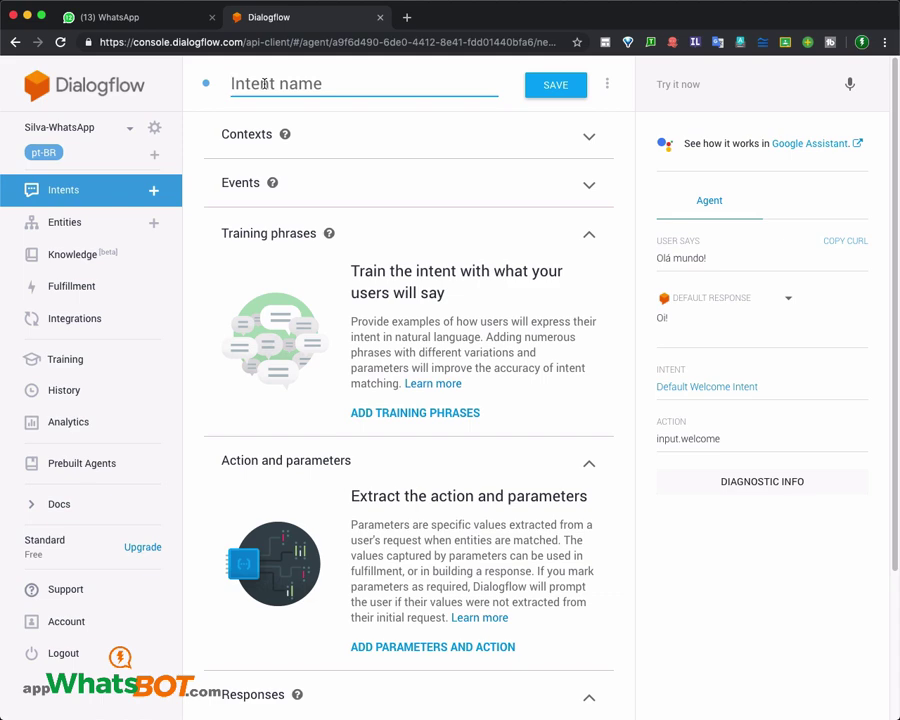
type("00")
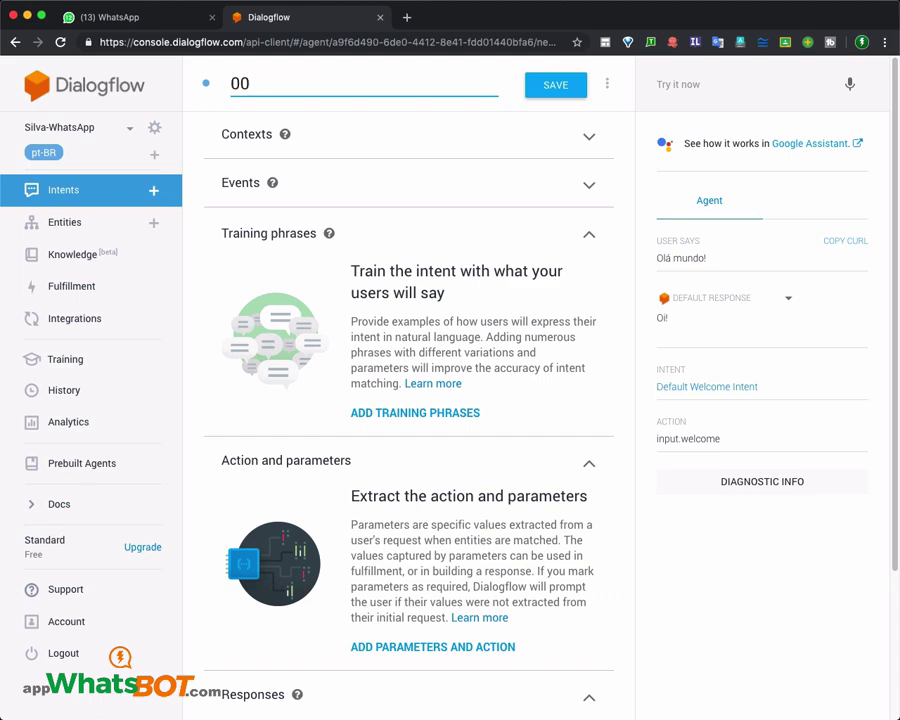
type(".")
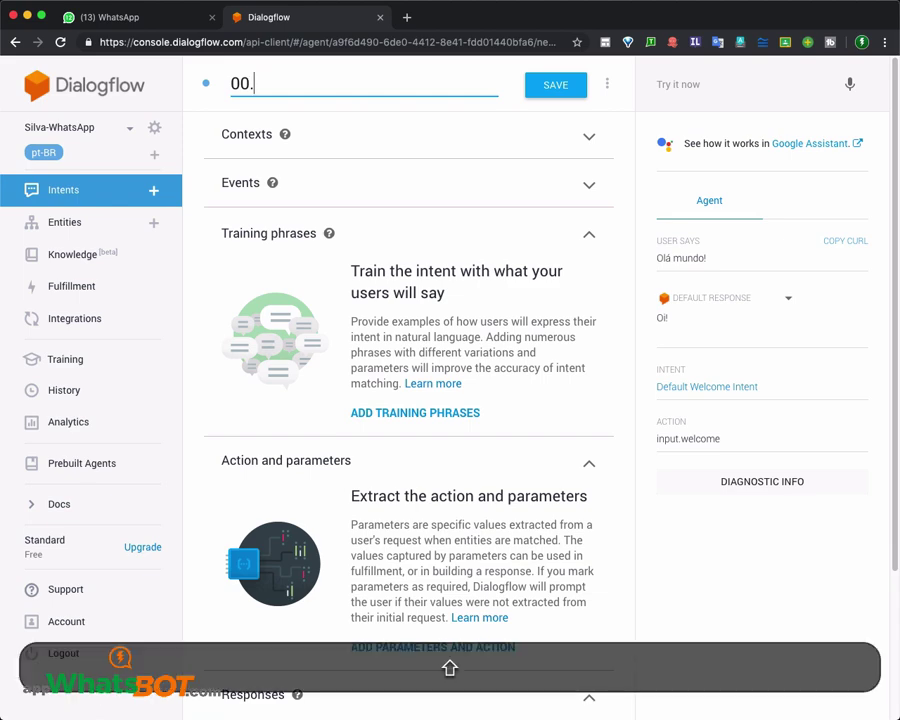
type("Men")
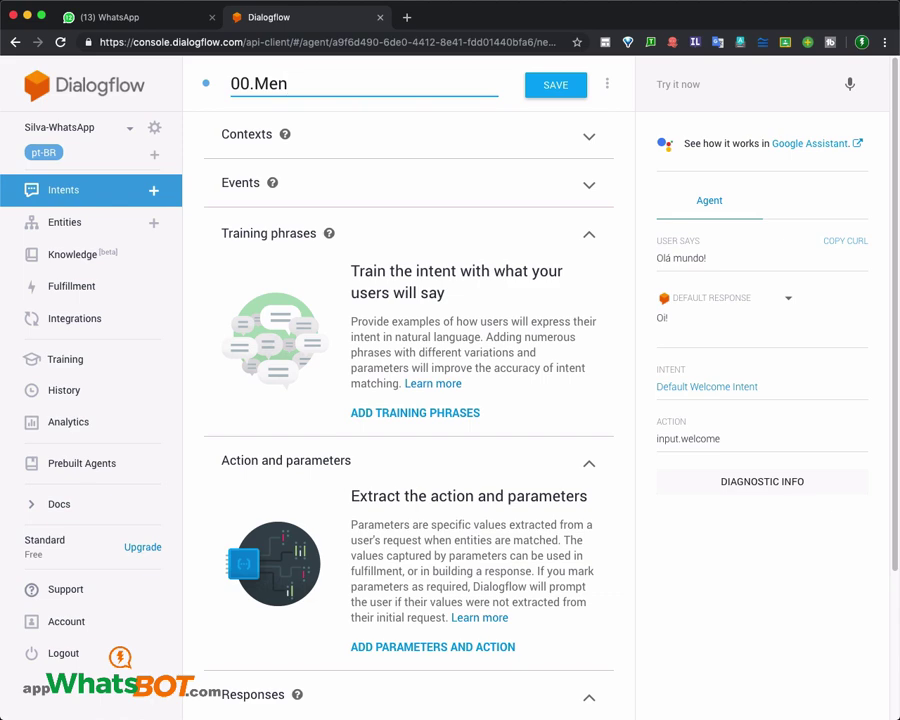
type("u")
left_click(546, 91)
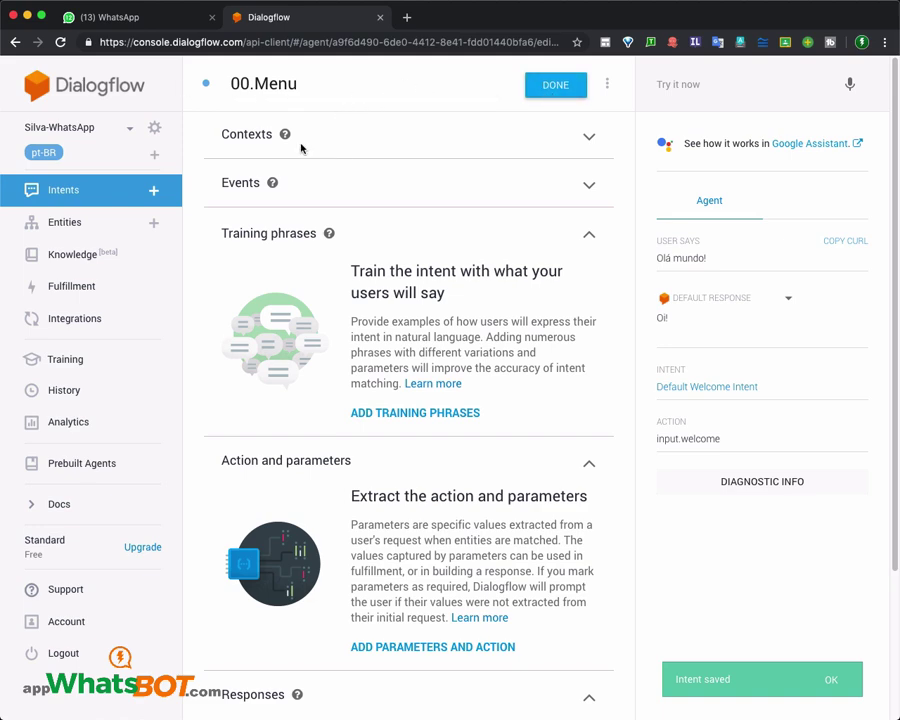
Enter "Menu" as a training phrase for the 00.Menu intent.
left_click(408, 413)
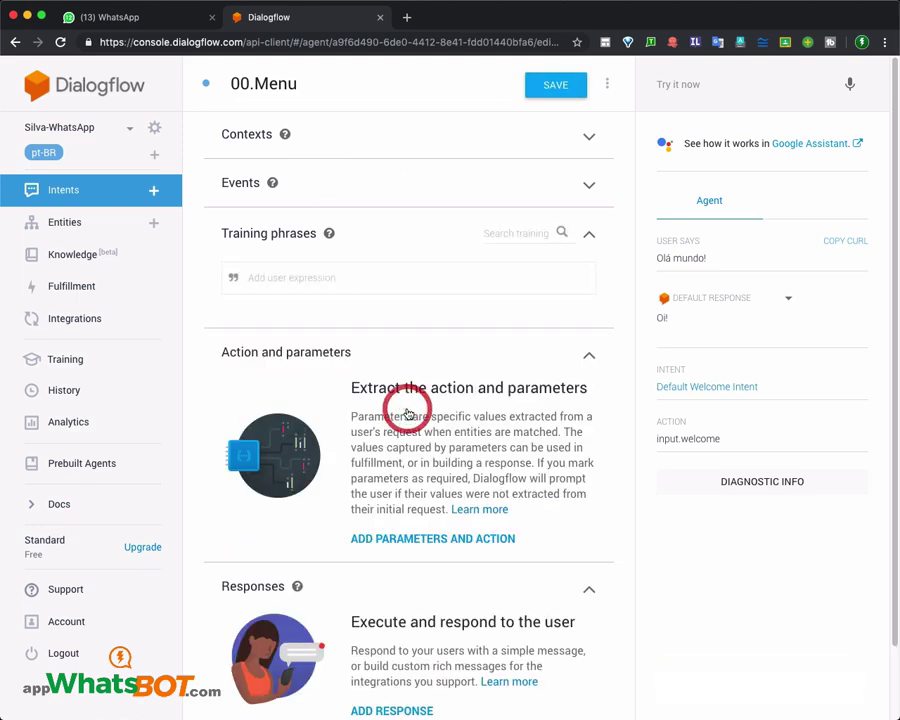
left_click(336, 285)
type("Menu")
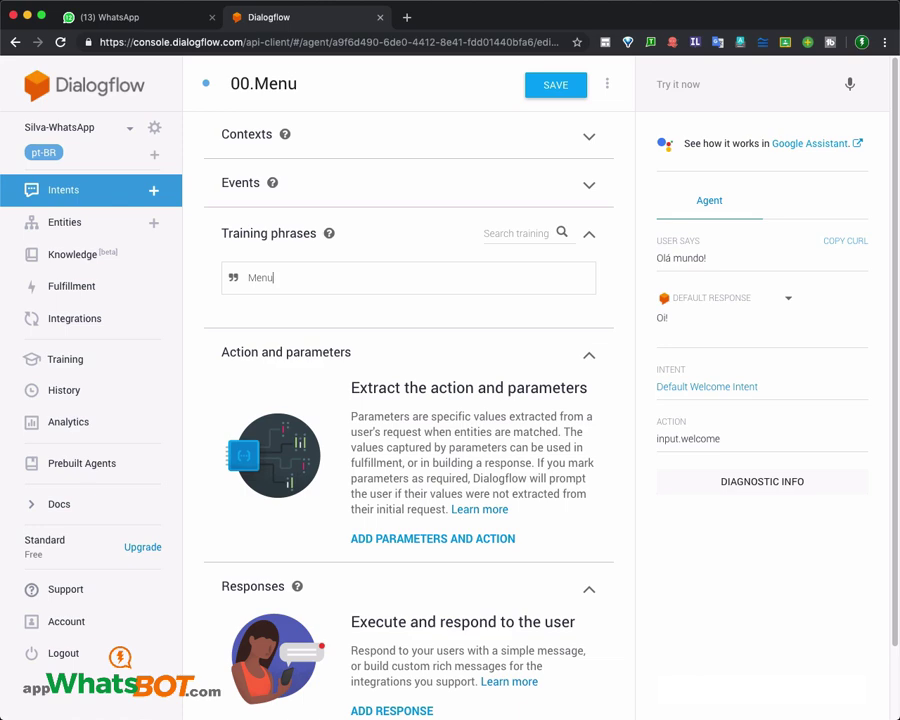
Add a default text response with the prepared menu text, starting "🤖O que você gostaria de saber?" and followed by the bulleted question options.
left_click(400, 708)
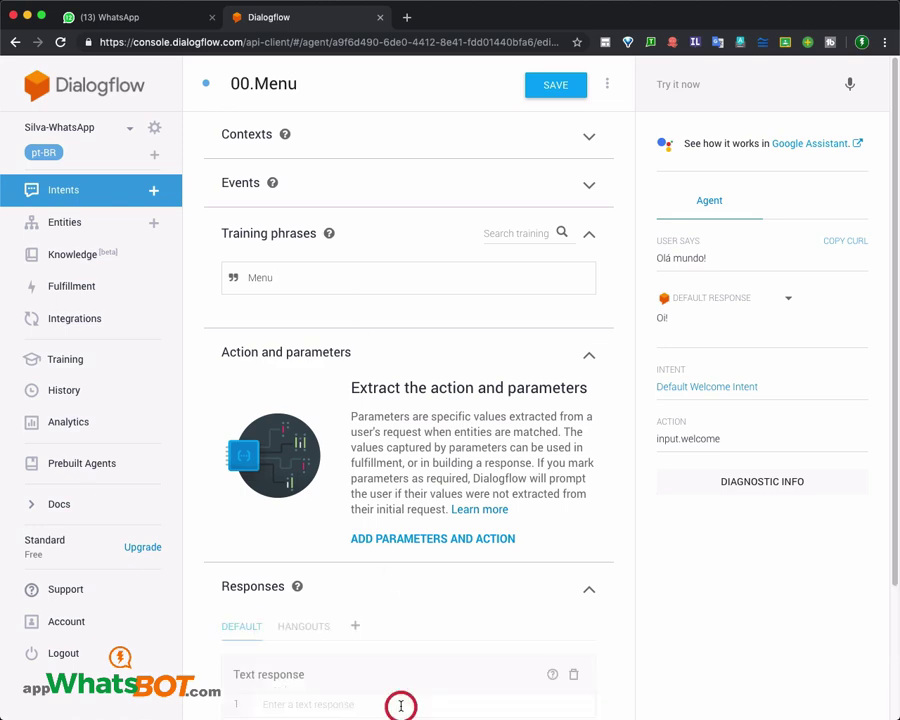
scroll(394, 650, "down", 3)
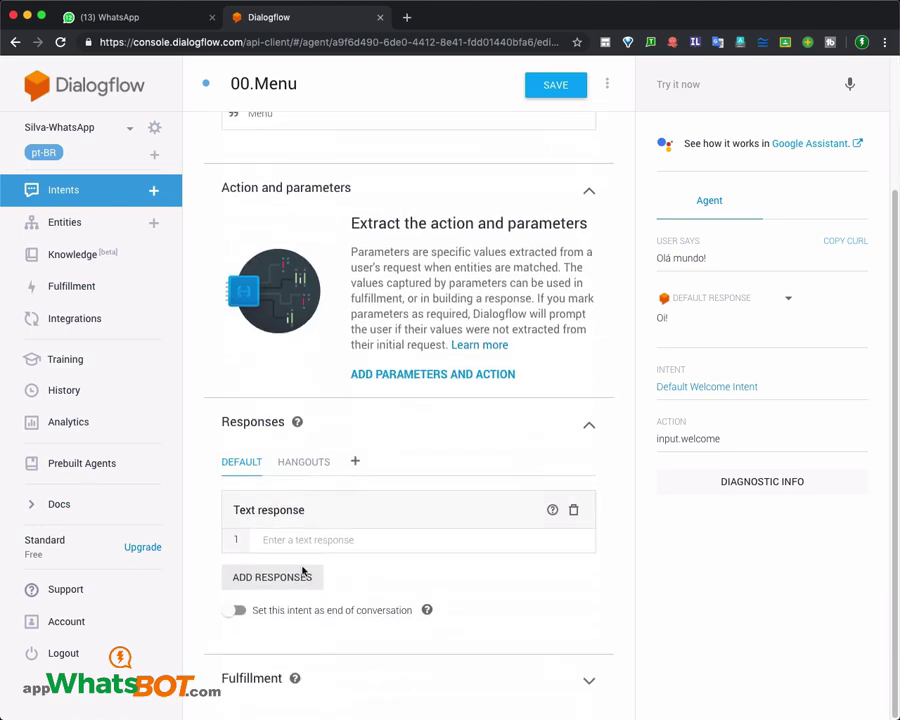
key("super+Tab")
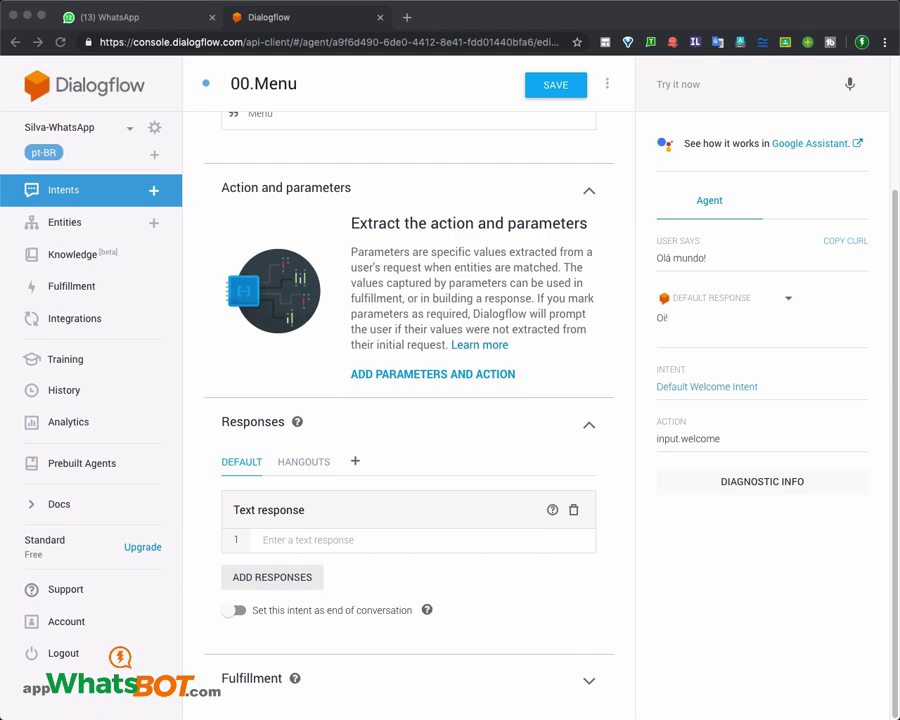
key("super+Tab")
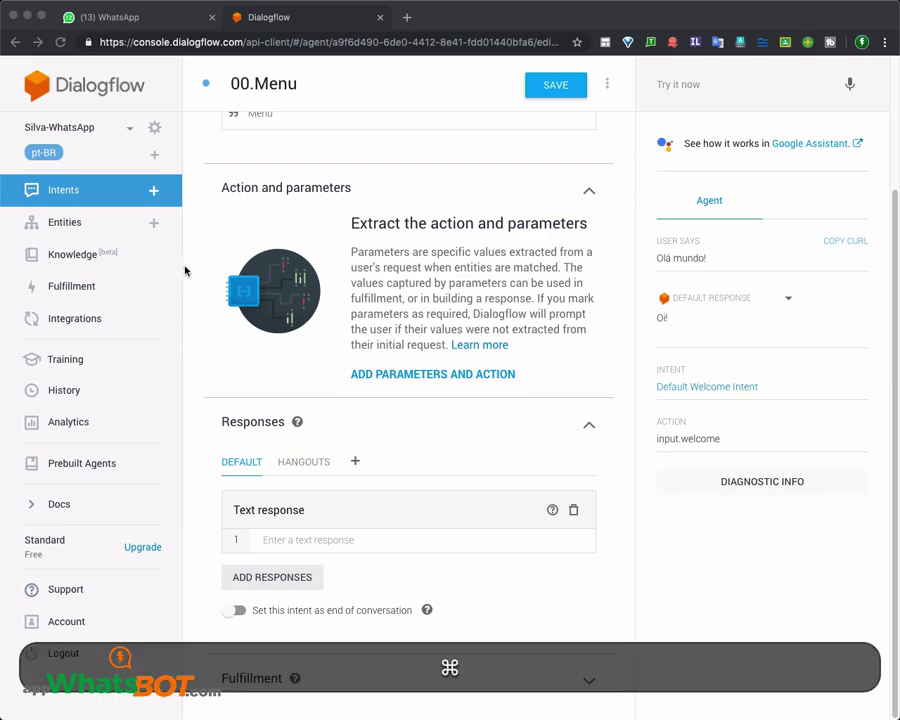
scroll(325, 384, "up", 3)
scroll(372, 511, "down", 3)
left_click(322, 539)
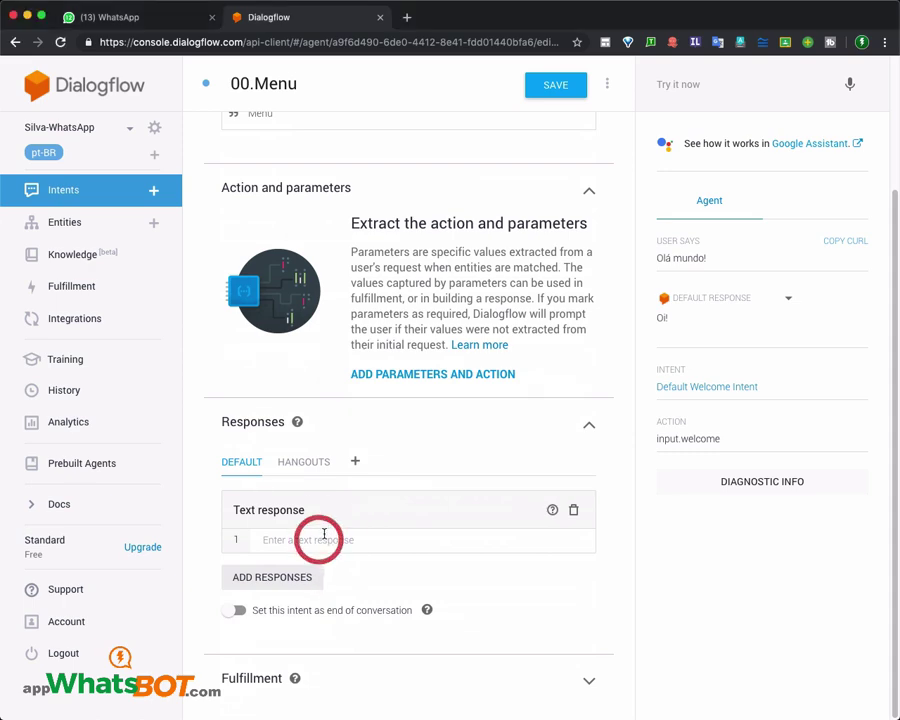
type("🤖O que você gostaria de saber? _responda com a *palavra(s)*_  • *Como funciona* o WhatSite? • Me mostre exemplos de *sites com Start Chat*. • Me mostre exemplos de *uso nas redes sociais*. • *Quanto custa* para ter o WhatSite? • *Quero comprar* o WhatSite, como faço? • O WhatSite *tem respostas automáticas*? • *Não tenho site*, funciona assim mesmo? • *Tem como testar* antes de comprar? • Quero *falar com uma pessoa* • *Você é um robô?* • Me conte uma *piada*. • Me conte uma *estratégia para vender mais* pelo WhatsApp.")
scroll(430, 550, "down", 1)
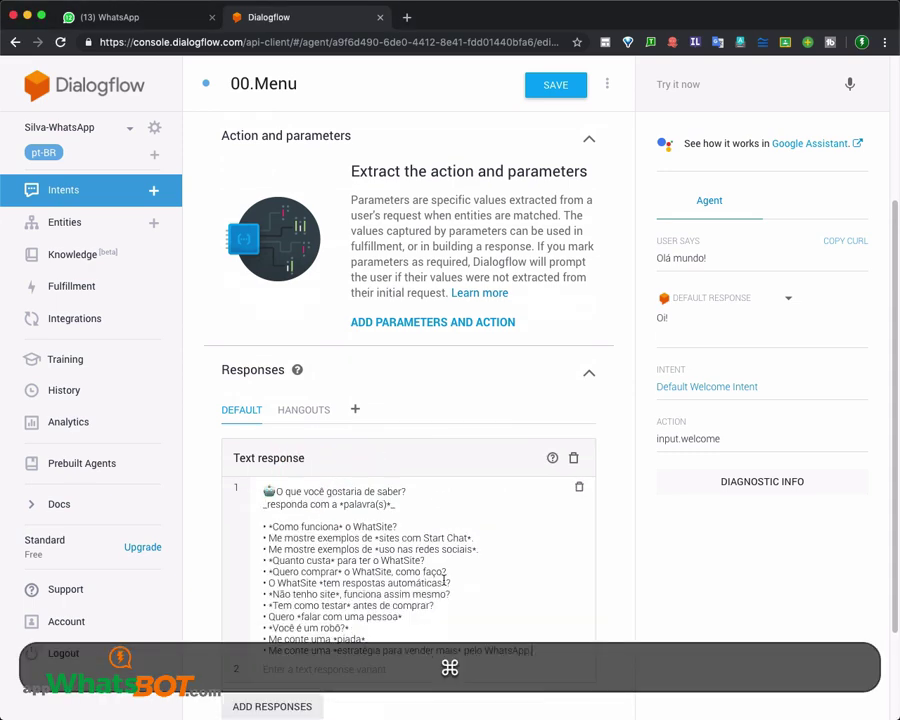
Examine the text response's opening emoji and the underscore and asterisk formatting around "responda com a palavra(s)".
left_click_drag(277, 490, 257, 488)
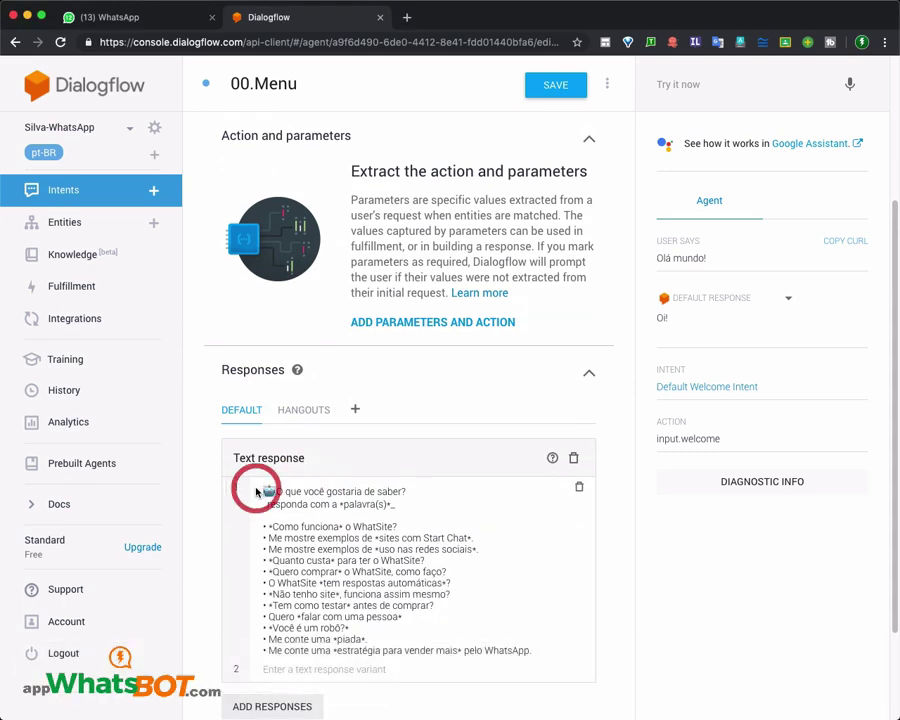
left_click(543, 646)
type(".")
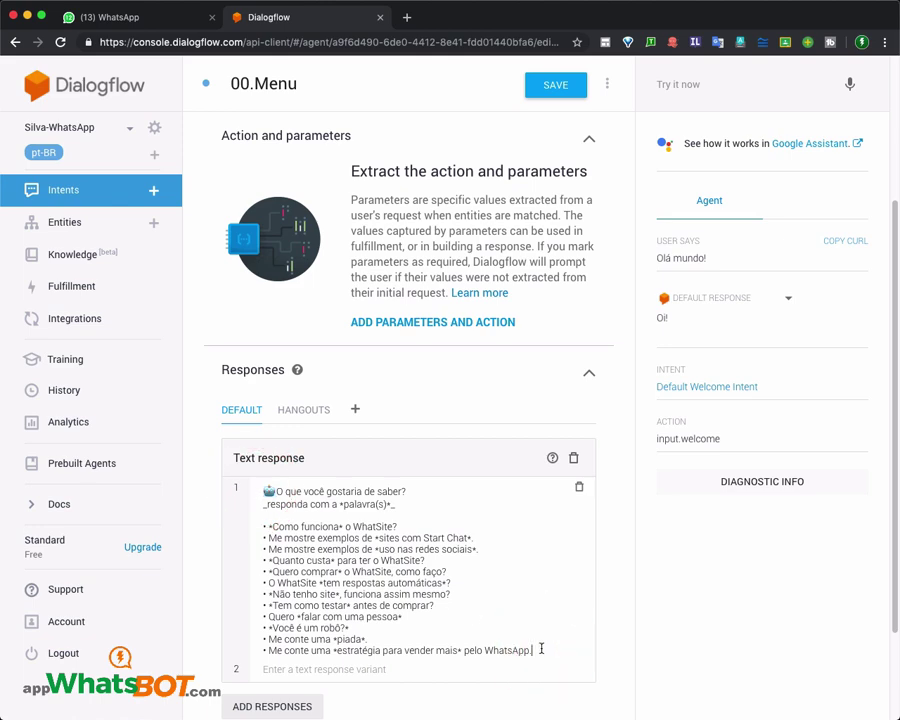
left_click_drag(408, 505, 254, 507)
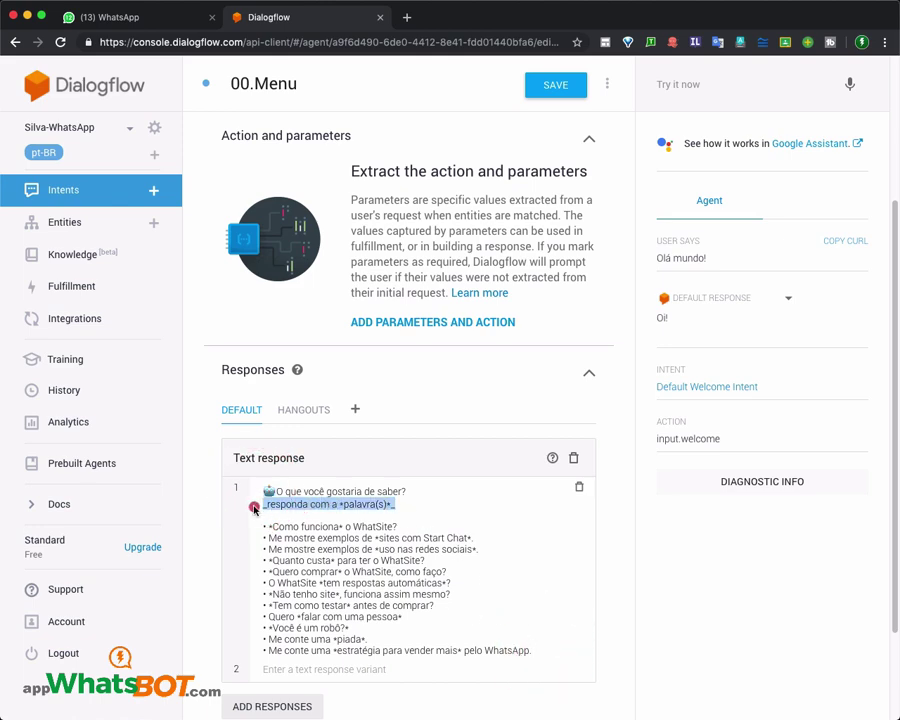
left_click(258, 507)
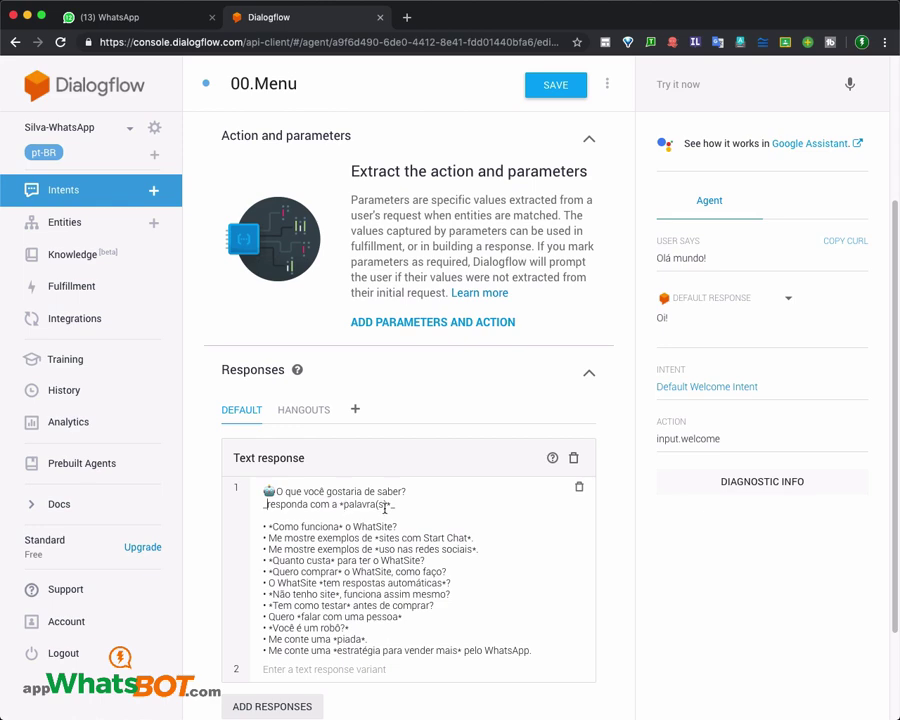
left_click(303, 495)
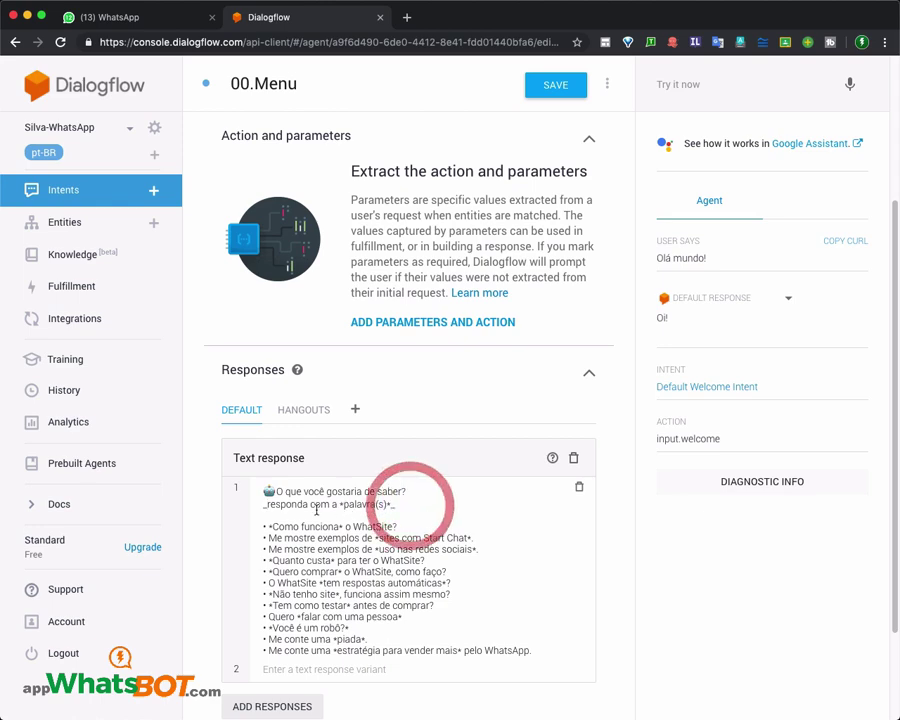
left_click(265, 506)
left_click_drag(403, 506, 240, 511)
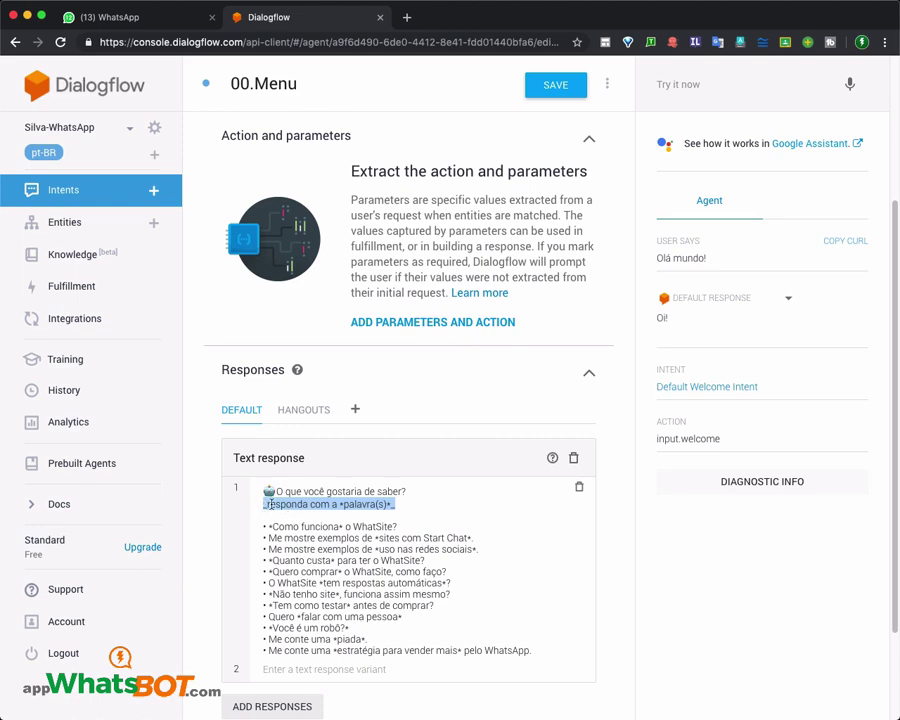
left_click(409, 508)
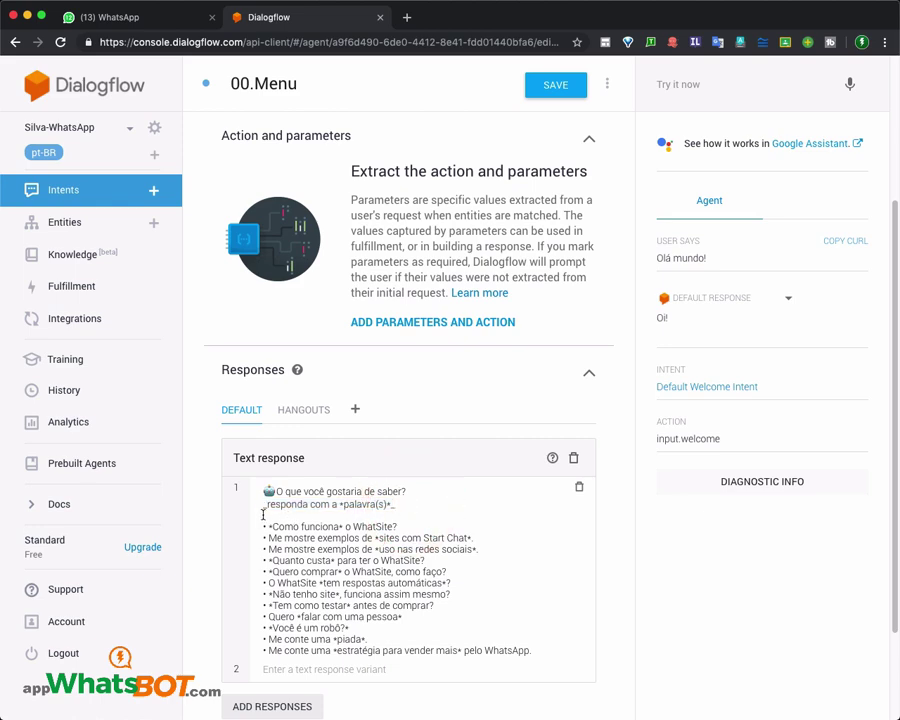
left_click_drag(263, 508, 268, 509)
left_click_drag(393, 504, 340, 504)
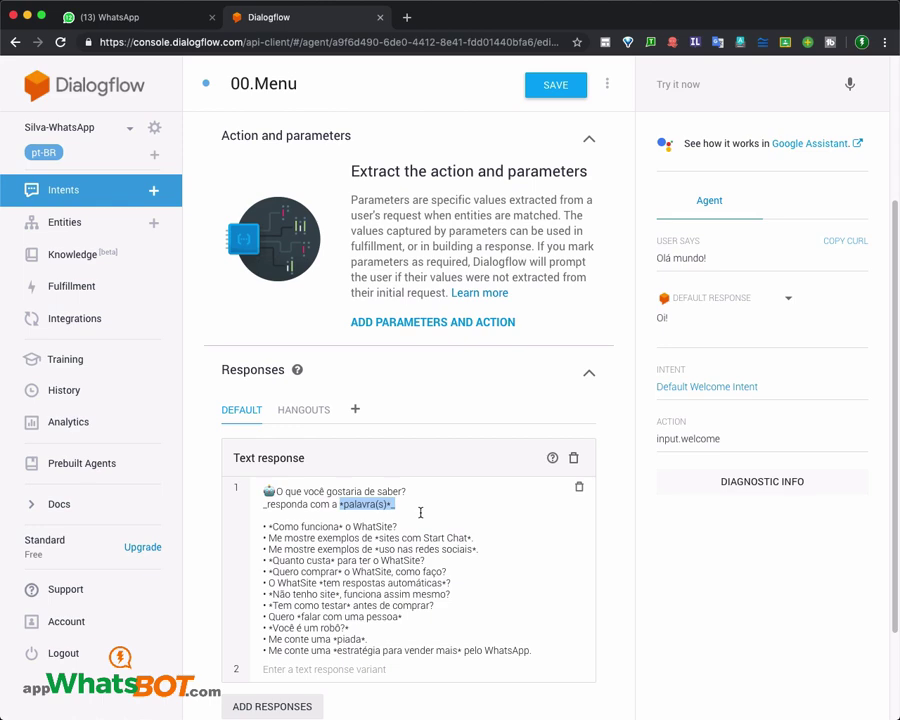
Review the menu's opening question and the bulleted options with their asterisk-marked keywords in the text response.
left_click_drag(411, 492, 227, 499)
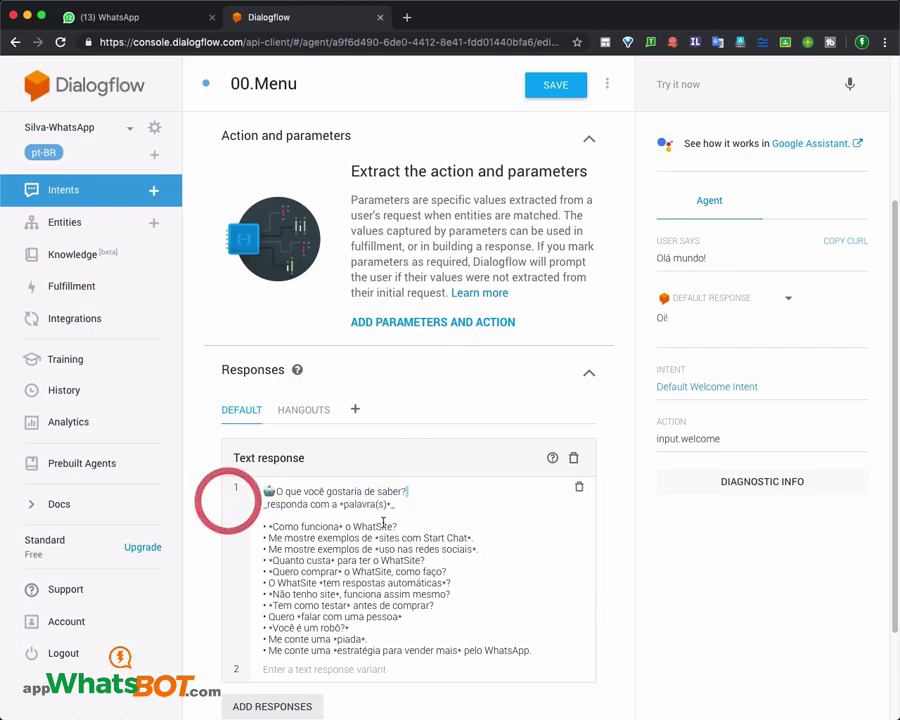
scroll(383, 520, "up", 3)
scroll(354, 402, "down", 3)
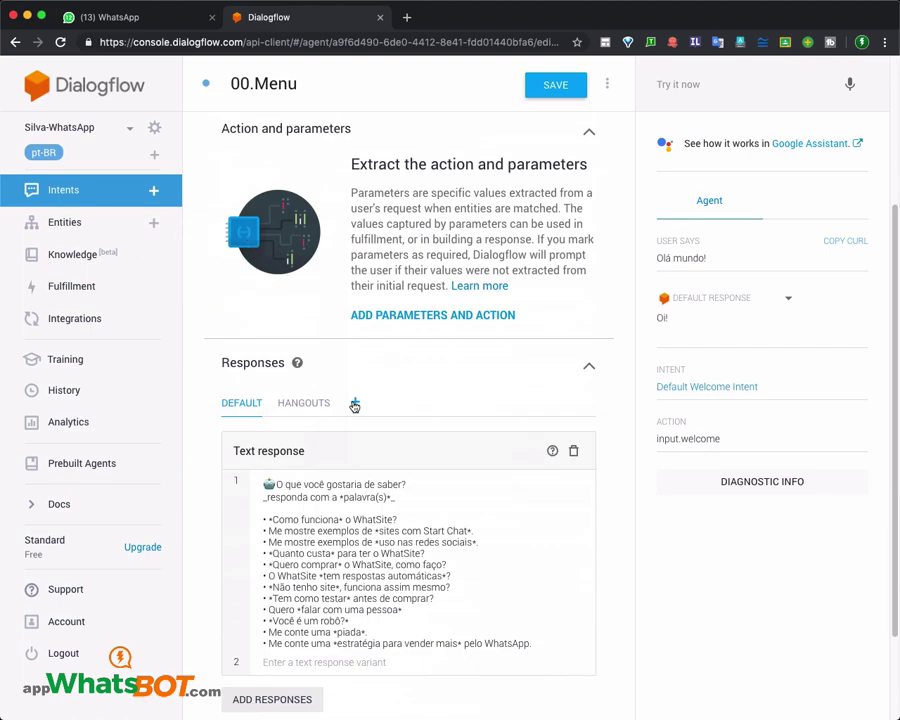
triple_click(238, 484)
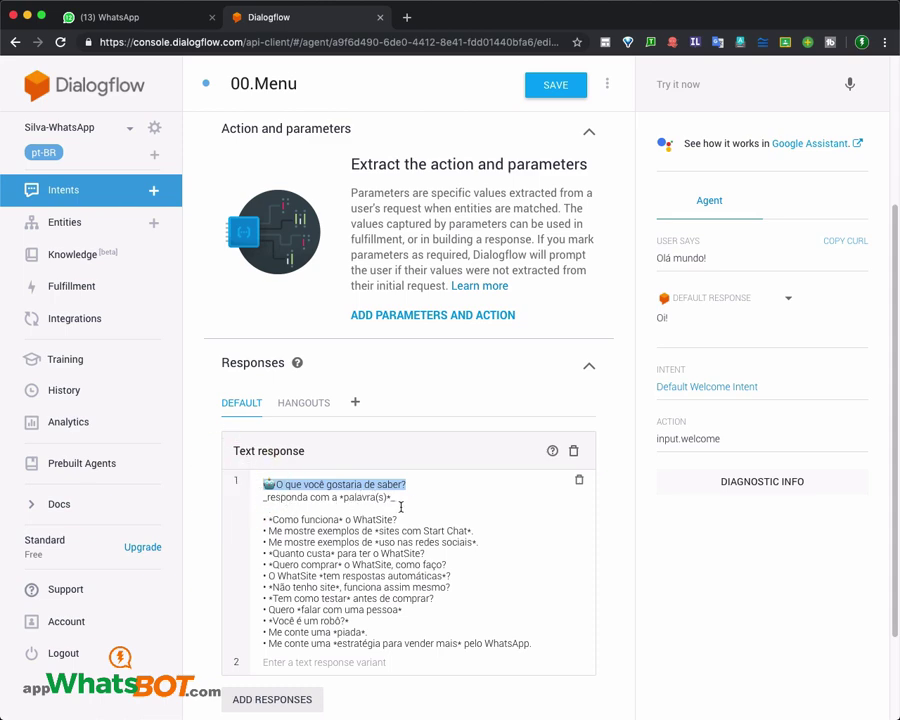
left_click_drag(271, 519, 487, 537)
left_click_drag(268, 542, 425, 553)
left_click_drag(272, 564, 478, 566)
left_click_drag(277, 576, 446, 579)
left_click(325, 588)
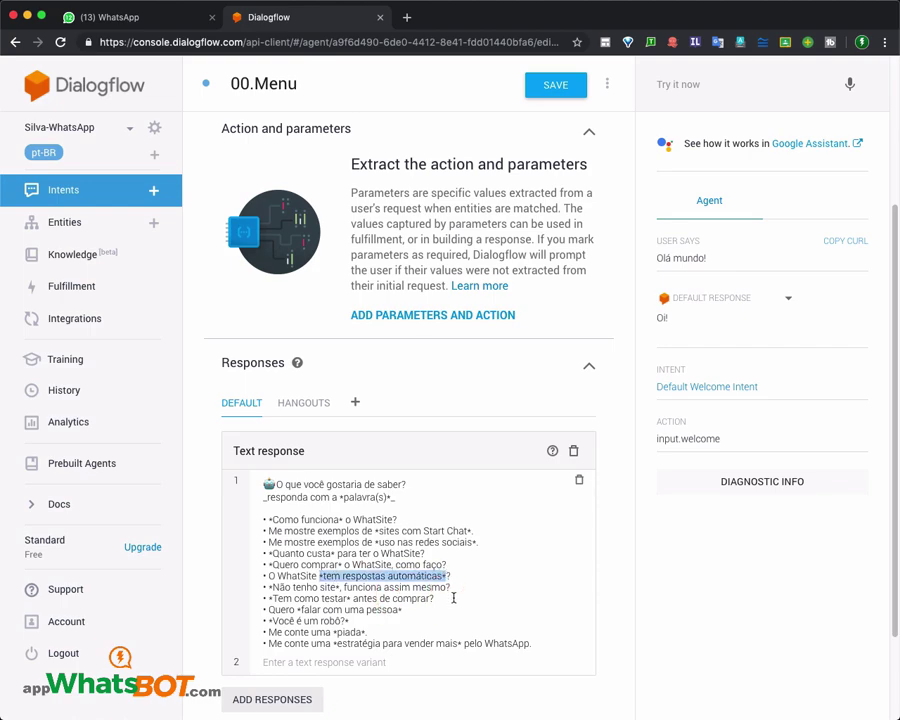
Save the 00.Menu intent with its training phrase and text response.
scroll(456, 595, "up", 3)
left_click(554, 86)
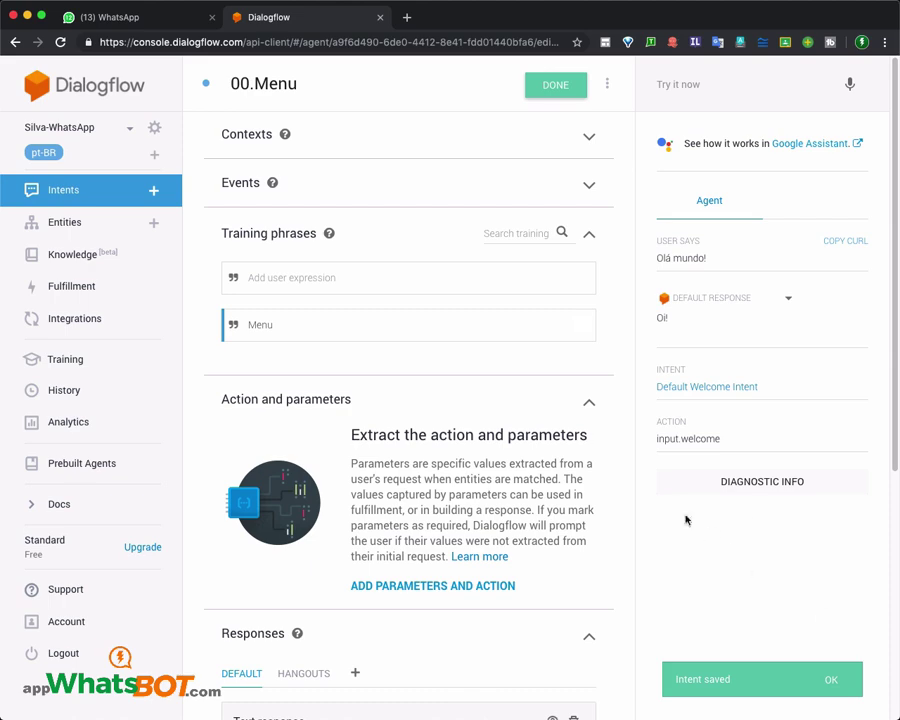
Test the agent with the message "Menu" and review the default response it returns.
left_click(683, 82)
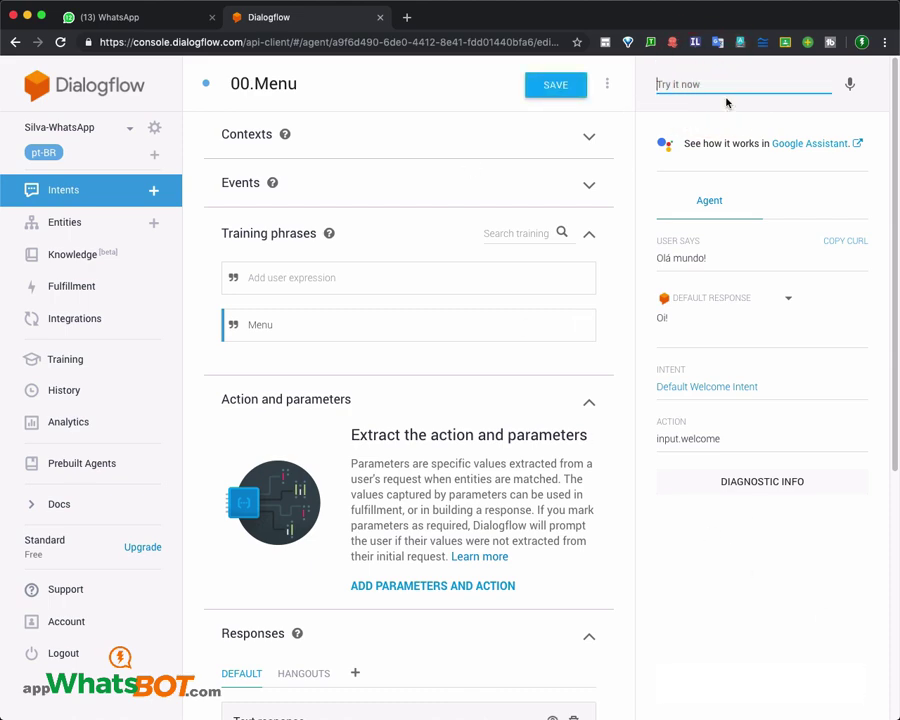
type("Menu")
key("Return")
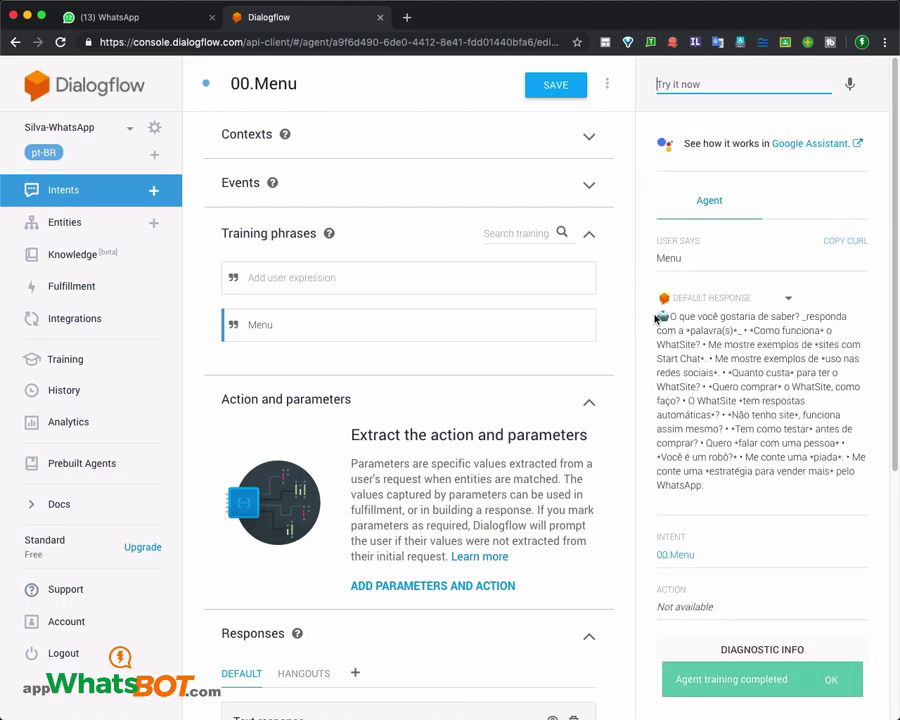
left_click(660, 316)
left_click_drag(660, 316, 751, 488)
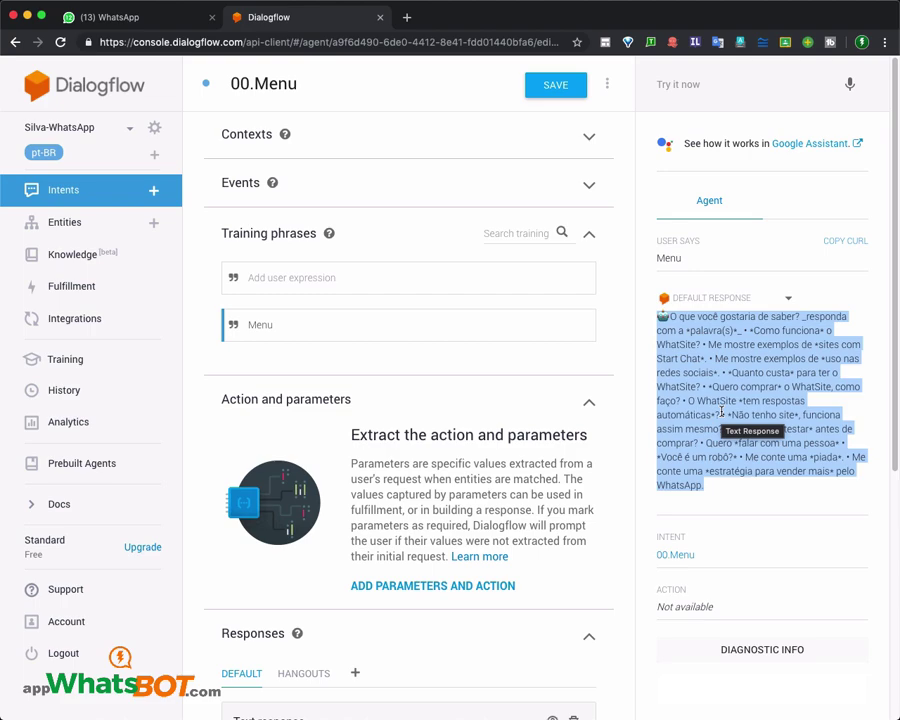
Copy the menu's last bullet, "Me conte uma *estratégia para vender mais* pelo WhatsApp.", into a second text response and a second variant of the first.
scroll(466, 418, "down", 6)
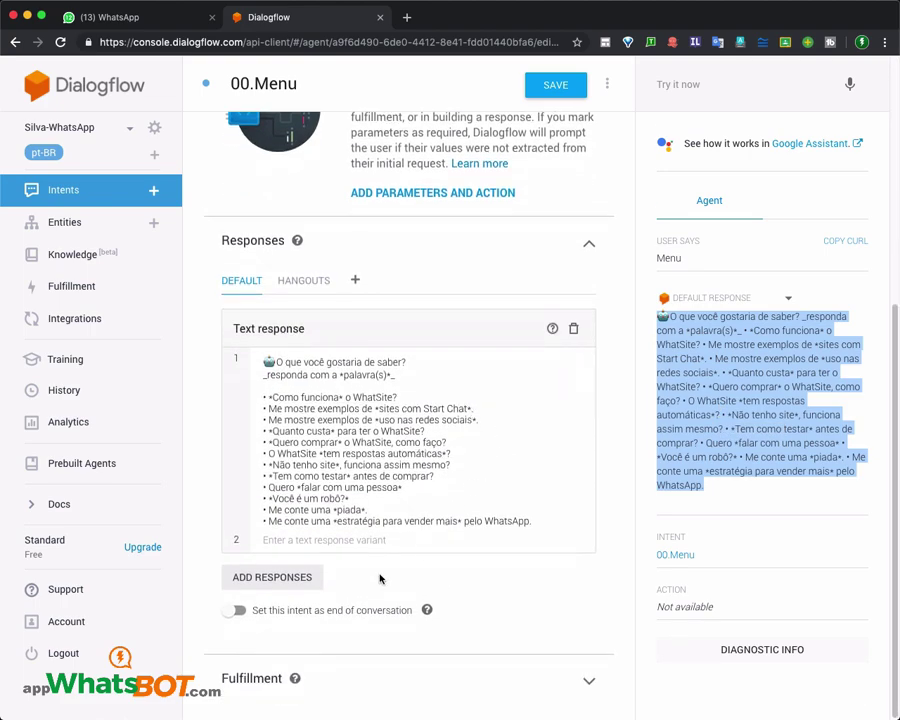
left_click(290, 579)
left_click(294, 584)
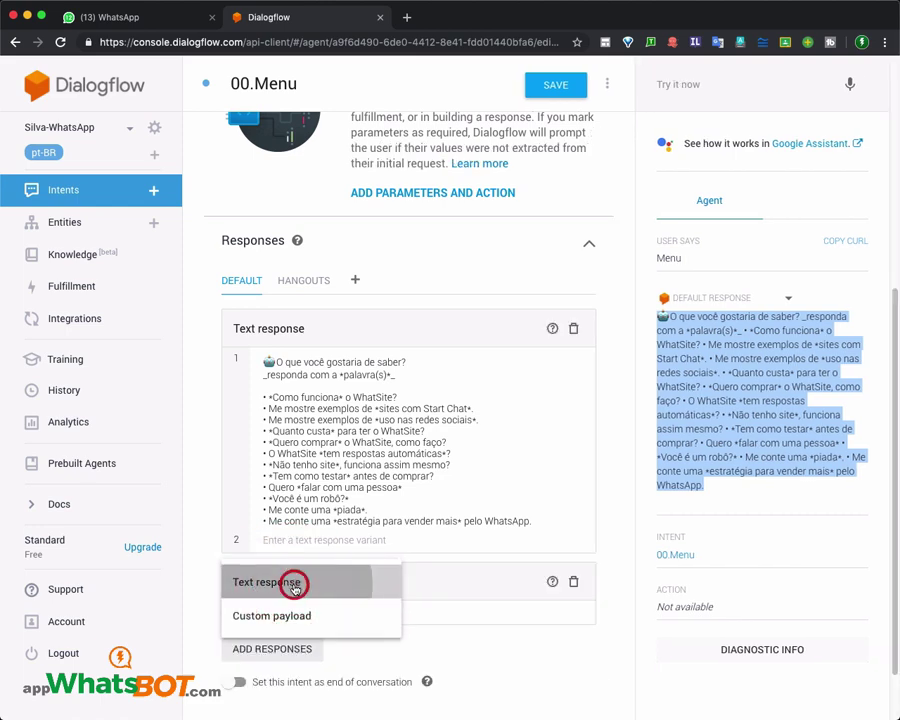
left_click(346, 611)
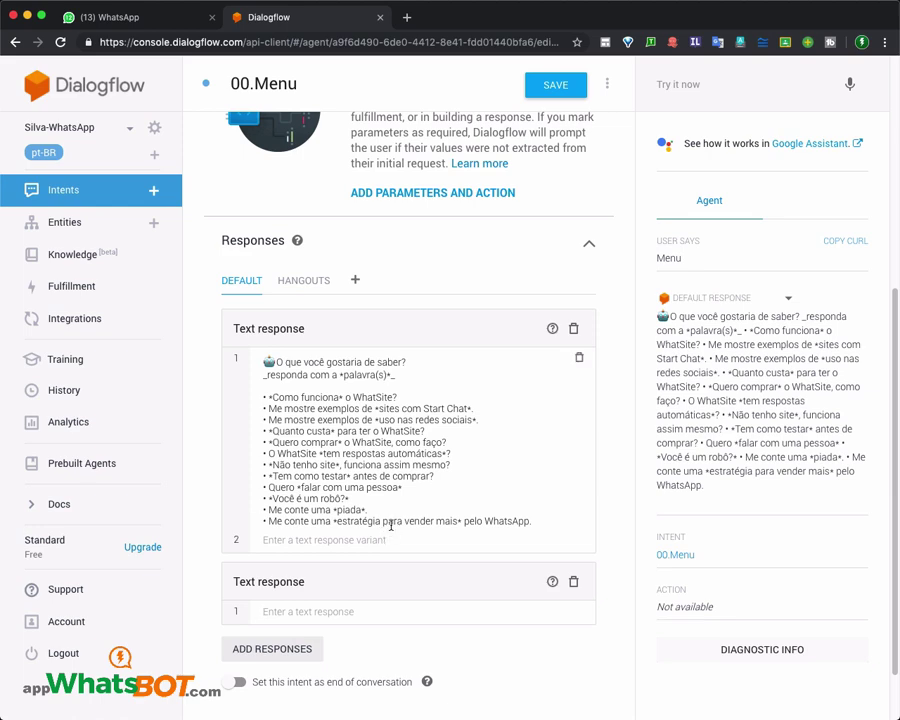
left_click_drag(530, 522, 257, 530)
key("ctrl+c")
left_click(312, 611)
key("ctrl+v")
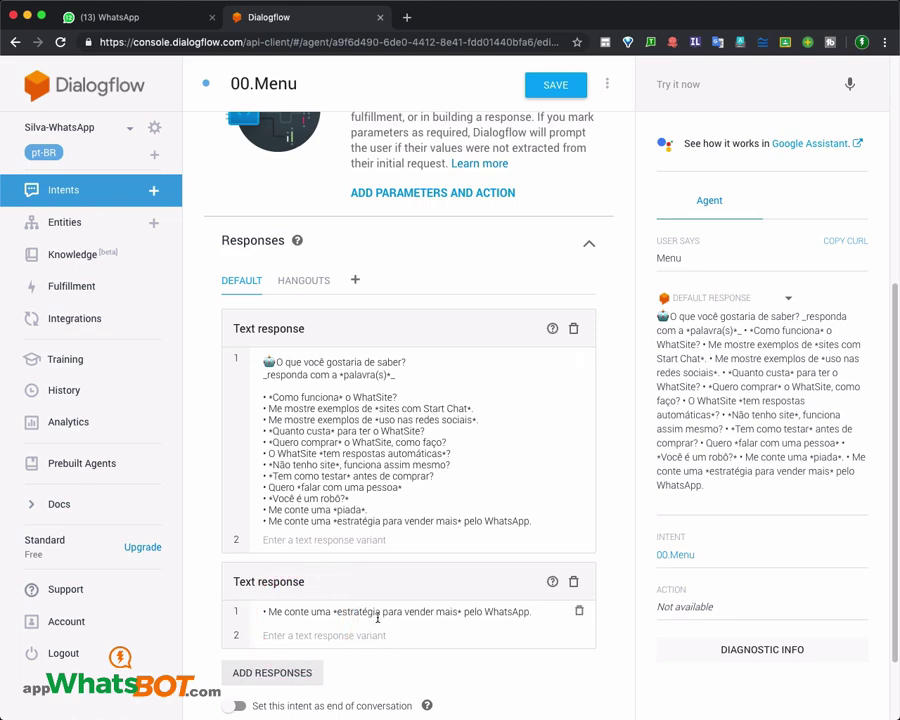
left_click(312, 540)
key("ctrl+v")
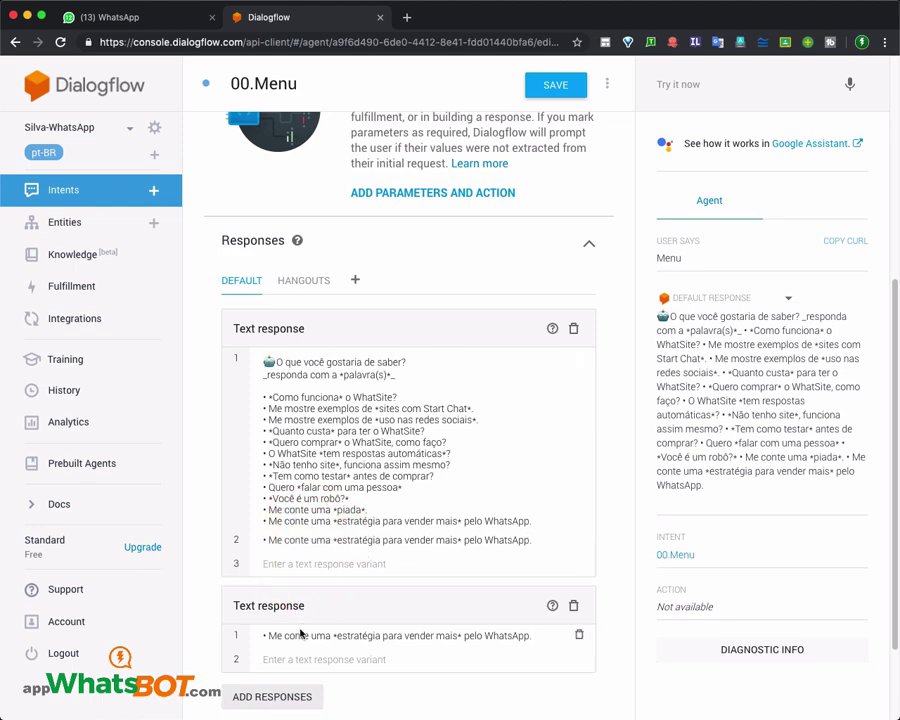
Compare the first text response's two variants with the separate second text response.
scroll(295, 610, "down", 1)
left_click_drag(308, 306, 304, 322)
left_click_drag(292, 595, 306, 570)
left_click_drag(325, 522, 540, 532)
left_click_drag(266, 342, 610, 500)
left_click_drag(437, 517, 238, 523)
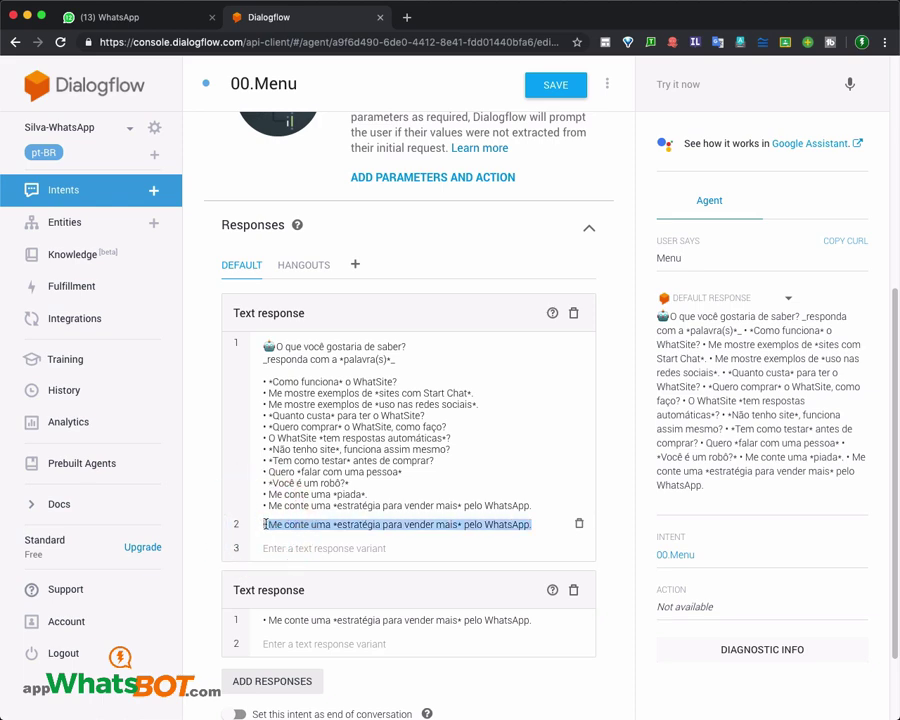
Switch to WhatsApp to examine the opening welcome message in the open chat, then return to Dialogflow's text responses.
left_click(123, 20)
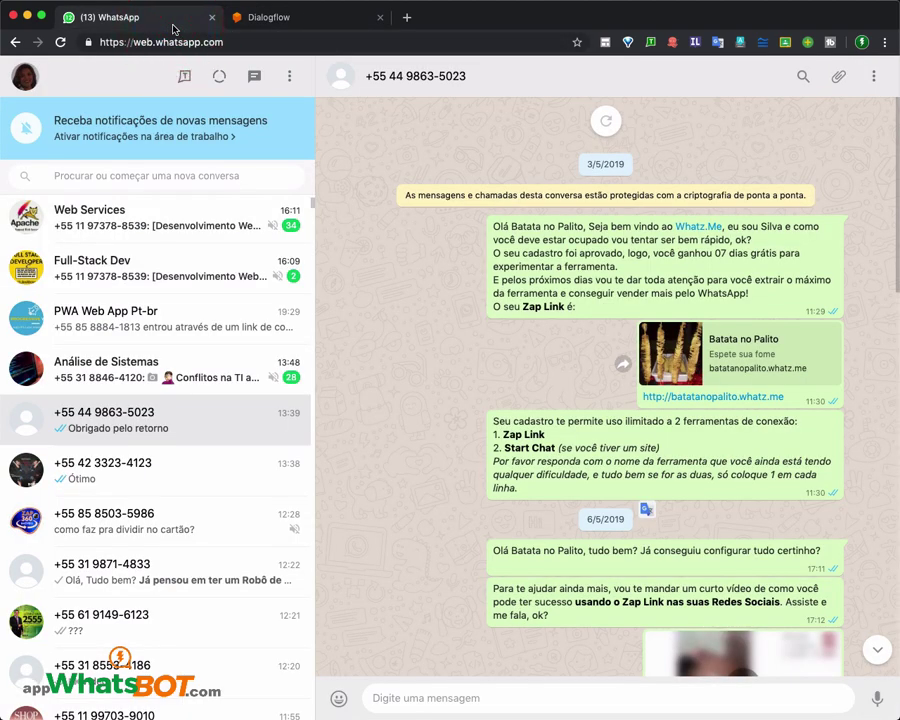
left_click_drag(576, 306, 474, 224)
left_click(274, 20)
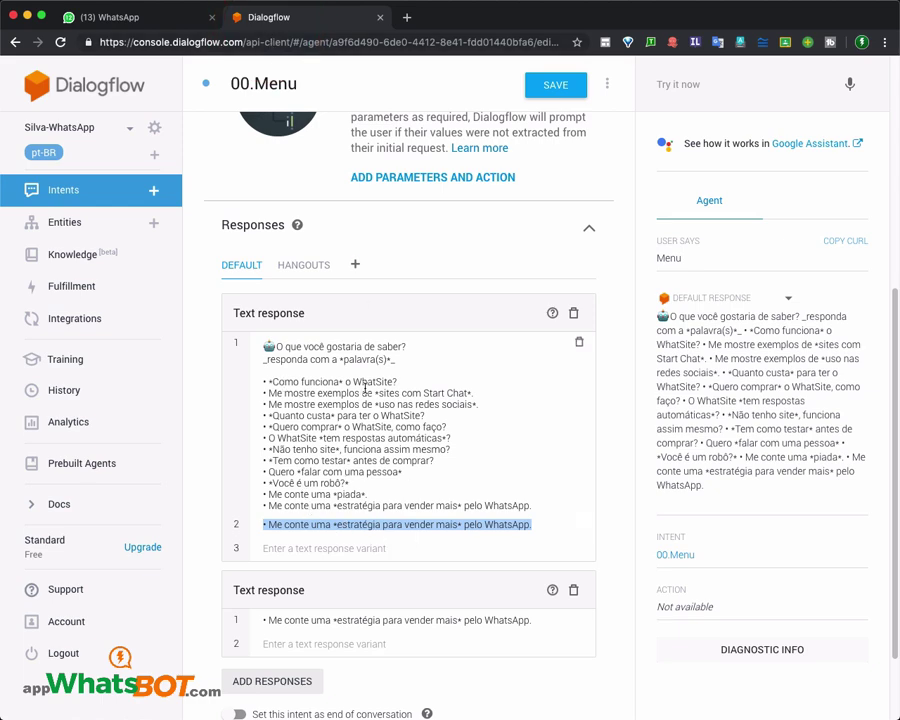
mouse_move(371, 600)
left_mouse_down()
mouse_move(352, 588)
mouse_move(371, 600)
left_mouse_up()
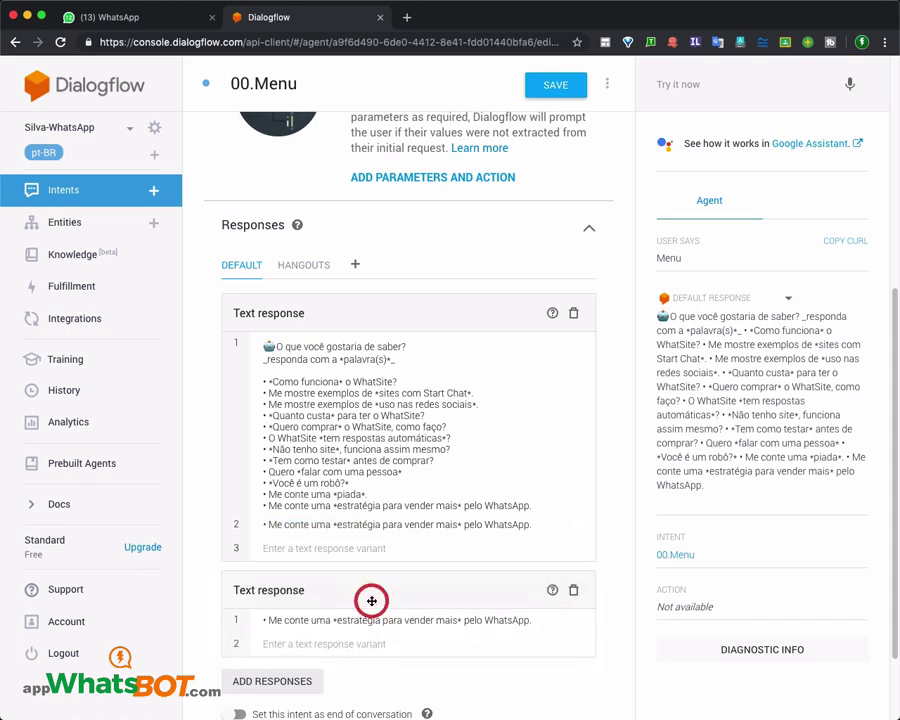
Test the agent twice with the message "Menu".
left_click(690, 82)
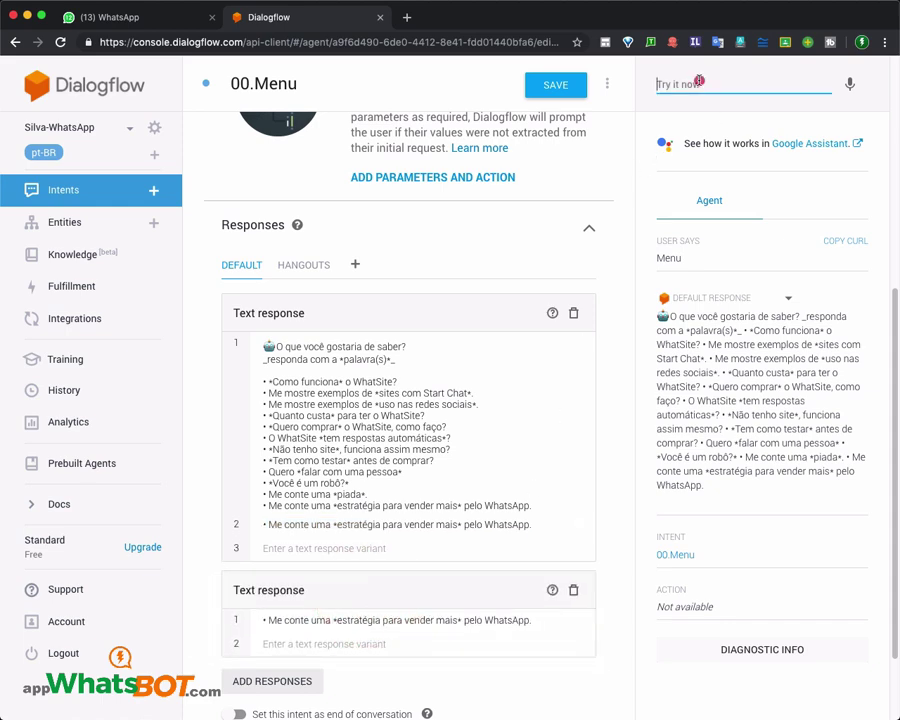
type("Menu")
key("Return")
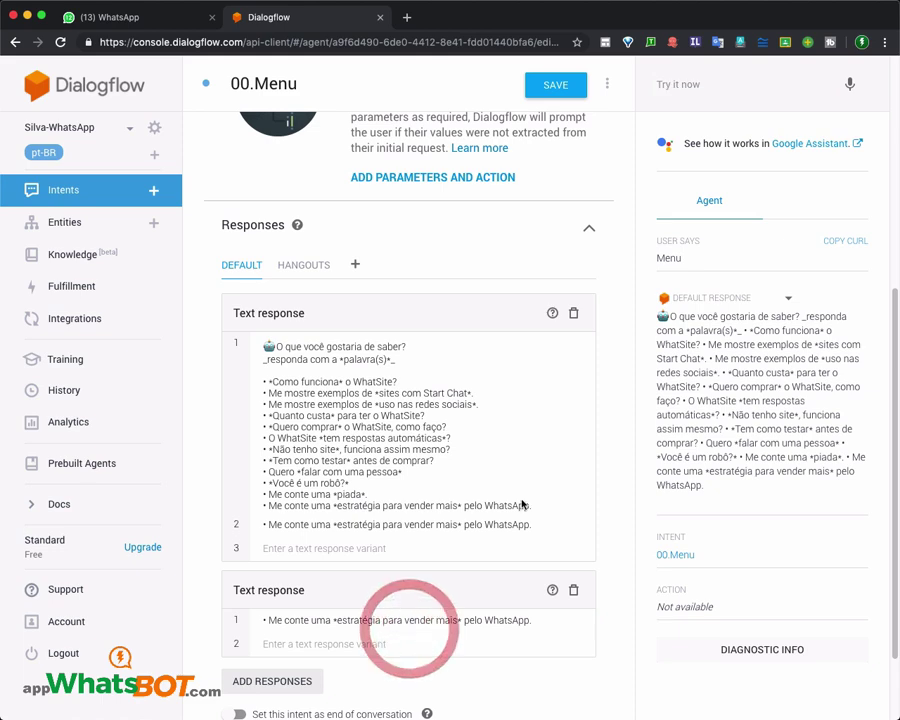
left_click(708, 83)
type("Menu")
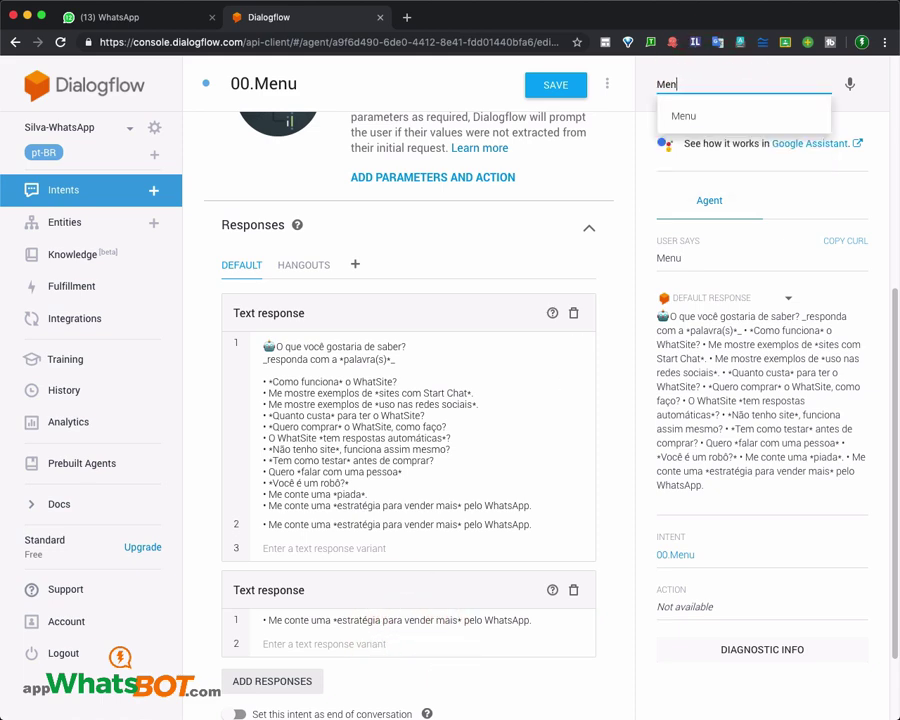
key("Return")
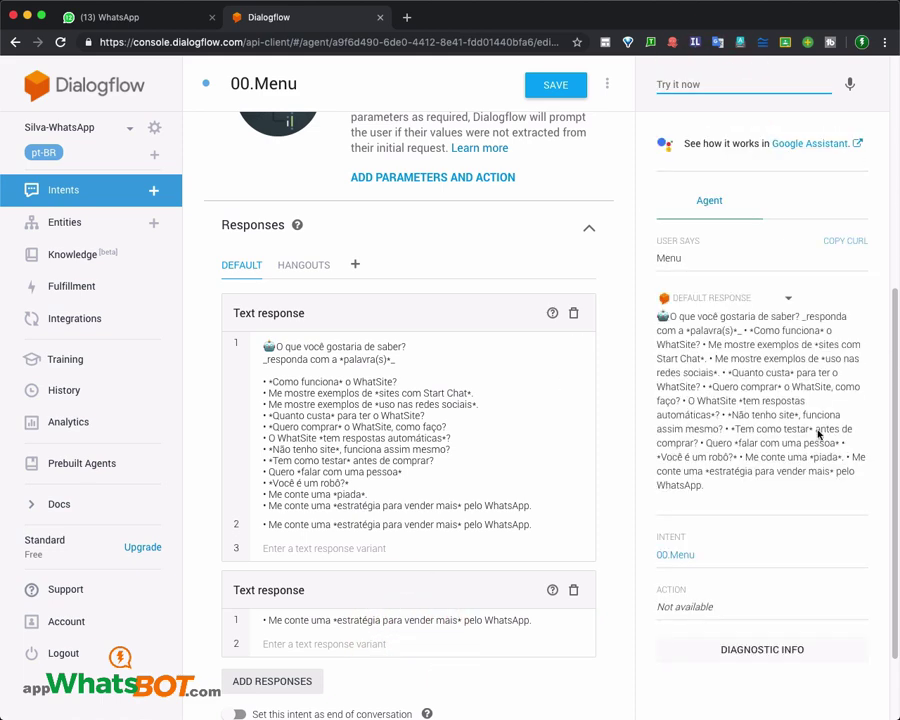
Compare the end of the test reply with the second text response and the first response's second variant.
left_click_drag(738, 457, 788, 500)
left_click(834, 459)
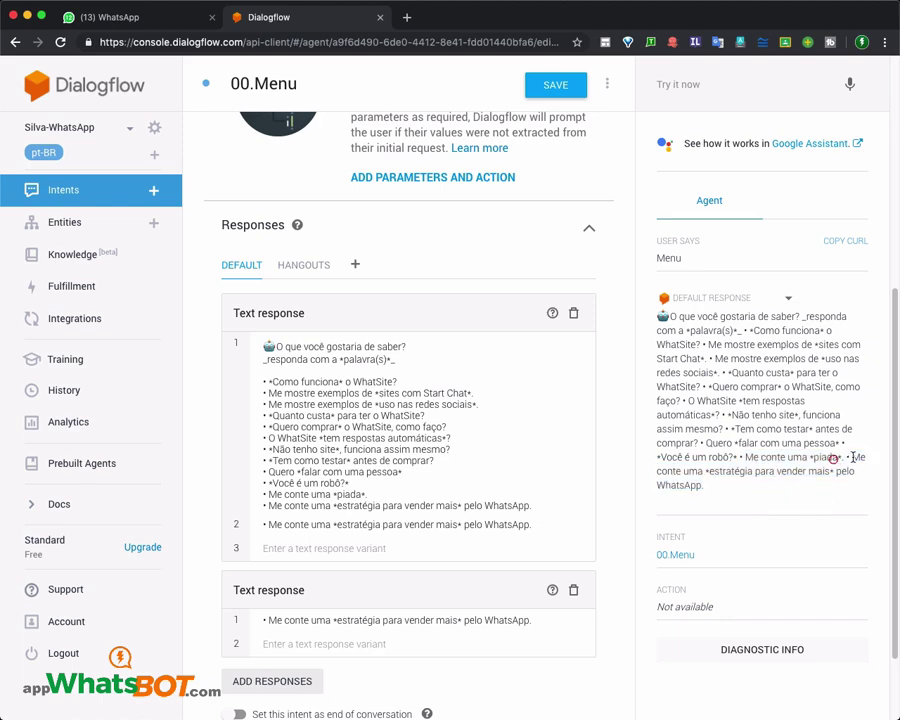
left_click_drag(851, 458, 859, 482)
left_click(444, 621)
triple_click(444, 621)
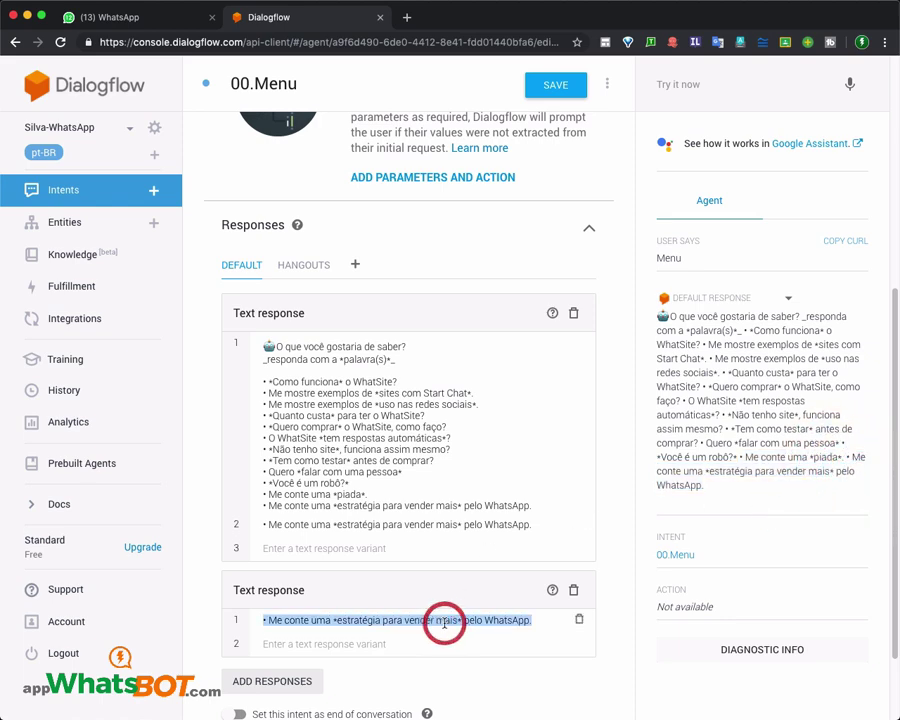
left_click(408, 524)
triple_click(412, 524)
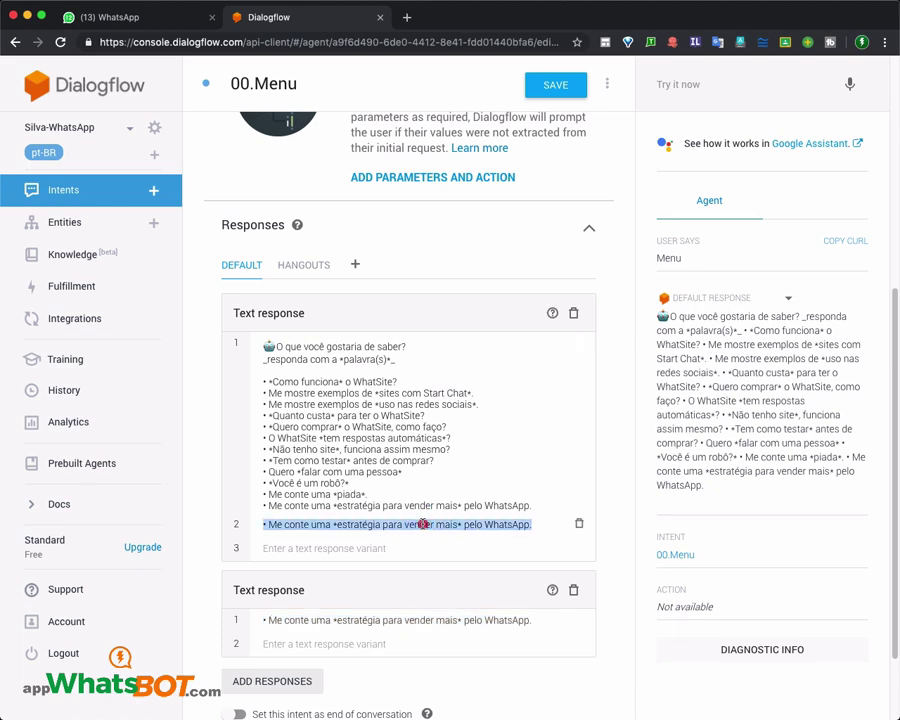
left_click_drag(745, 457, 796, 490)
left_click(796, 492)
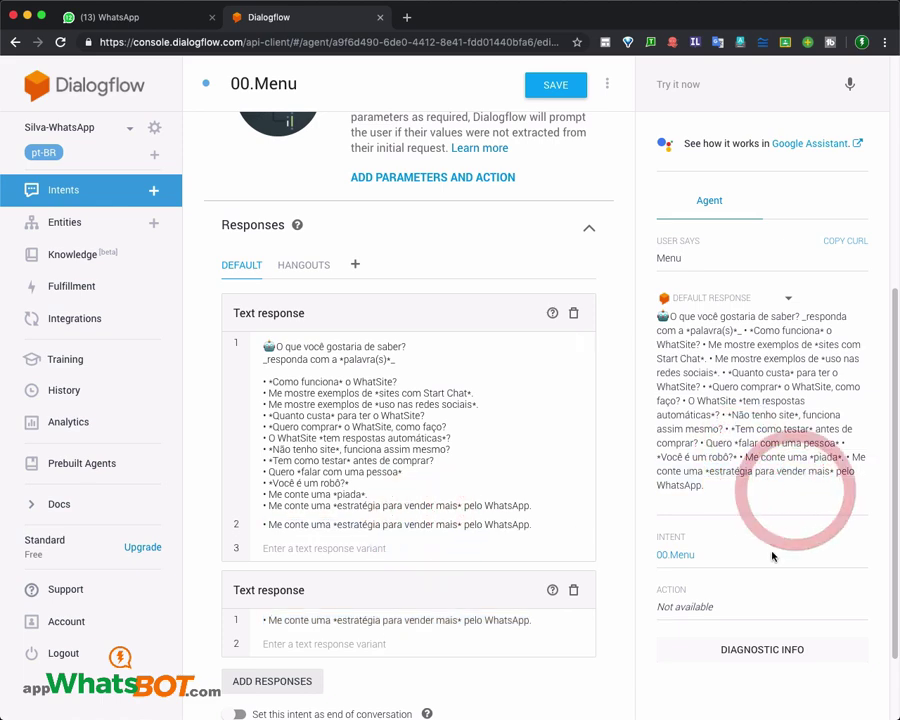
Send "Menu" to the agent two more times and check the reply against the second variant.
left_click(690, 90)
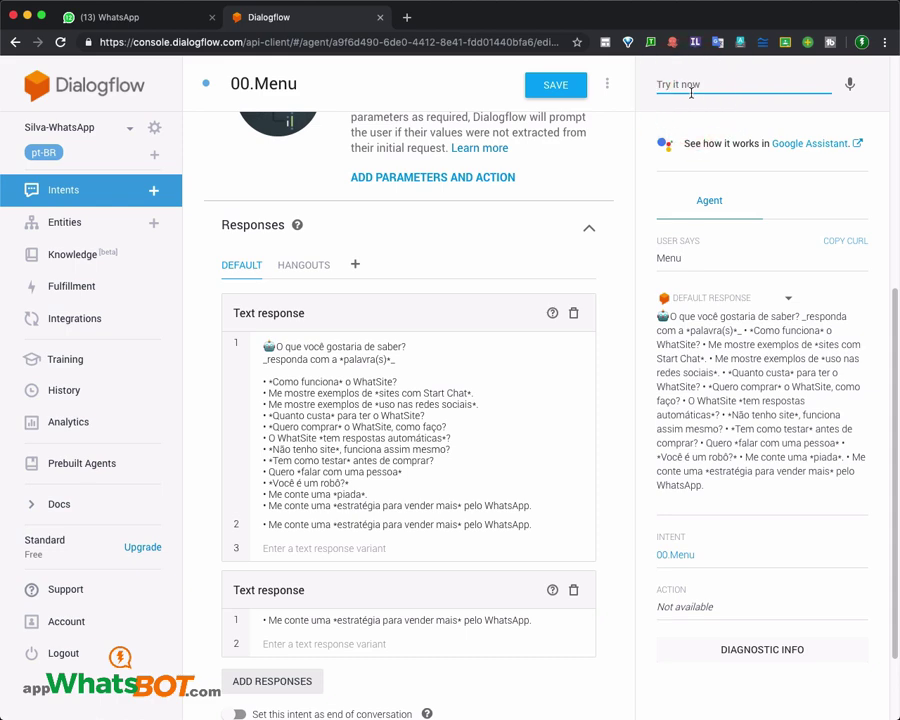
type("Menu")
key("Return")
left_click_drag(272, 525, 530, 544)
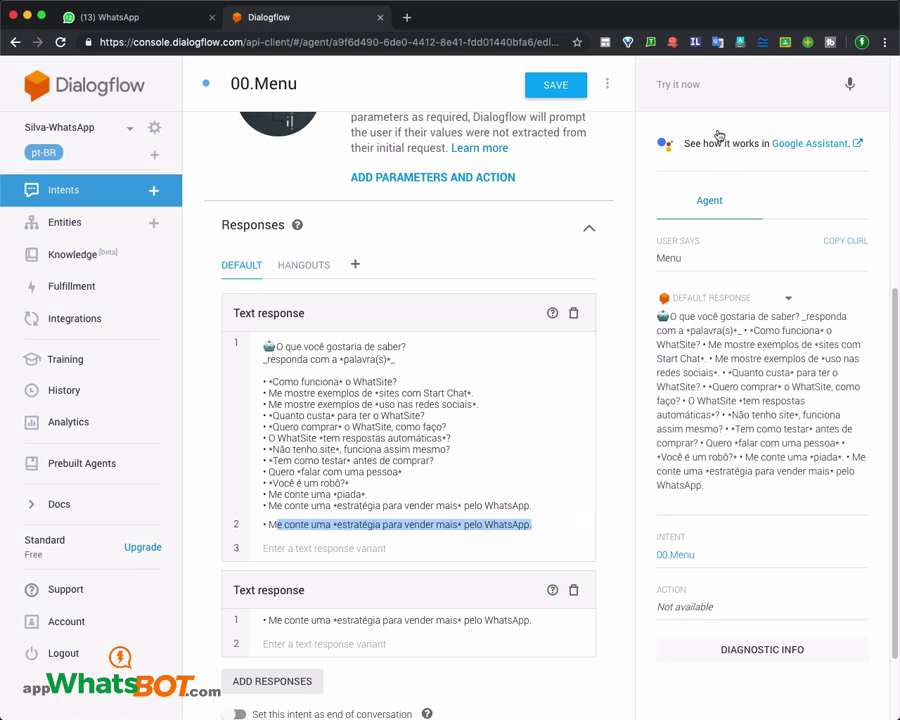
left_click(700, 93)
type("Menu")
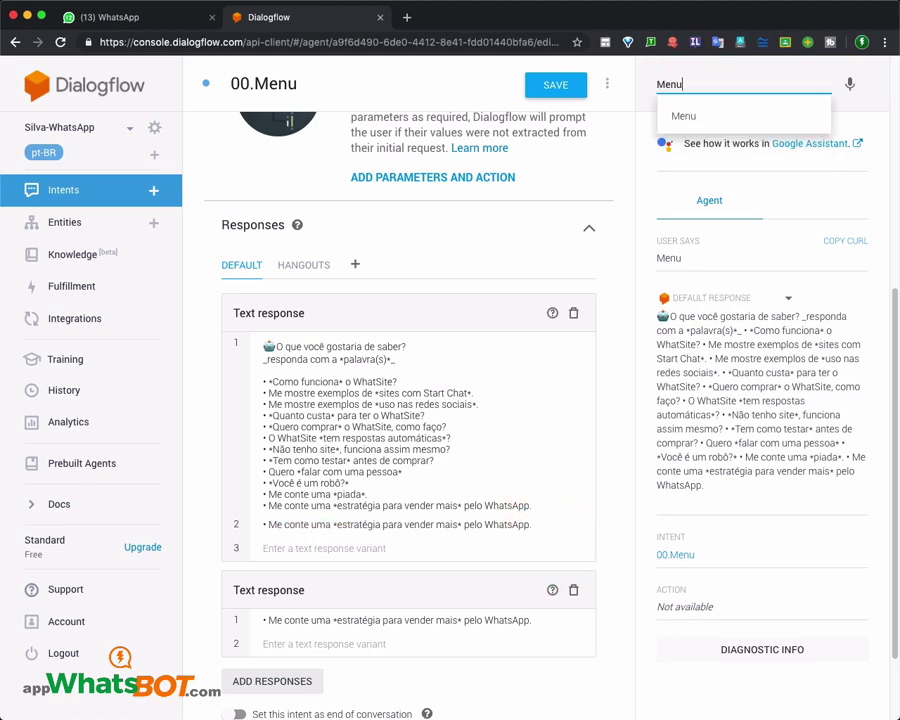
key("Return")
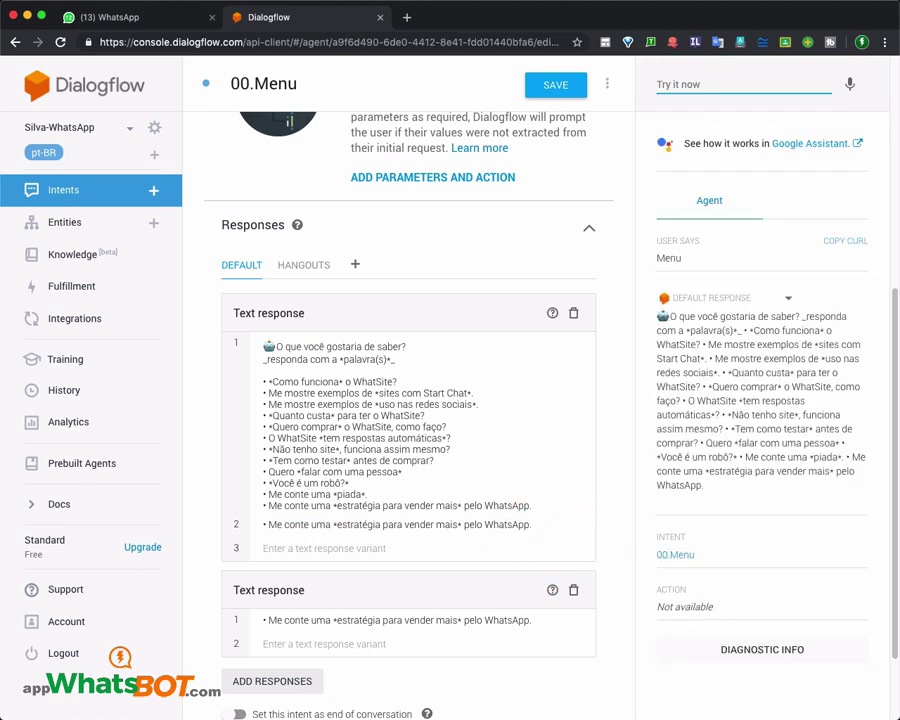
Test the agent with "Menu", "Oi" and "Menu" again in succession.
type("Menu")
key("Return")
type("Oi")
key("Return")
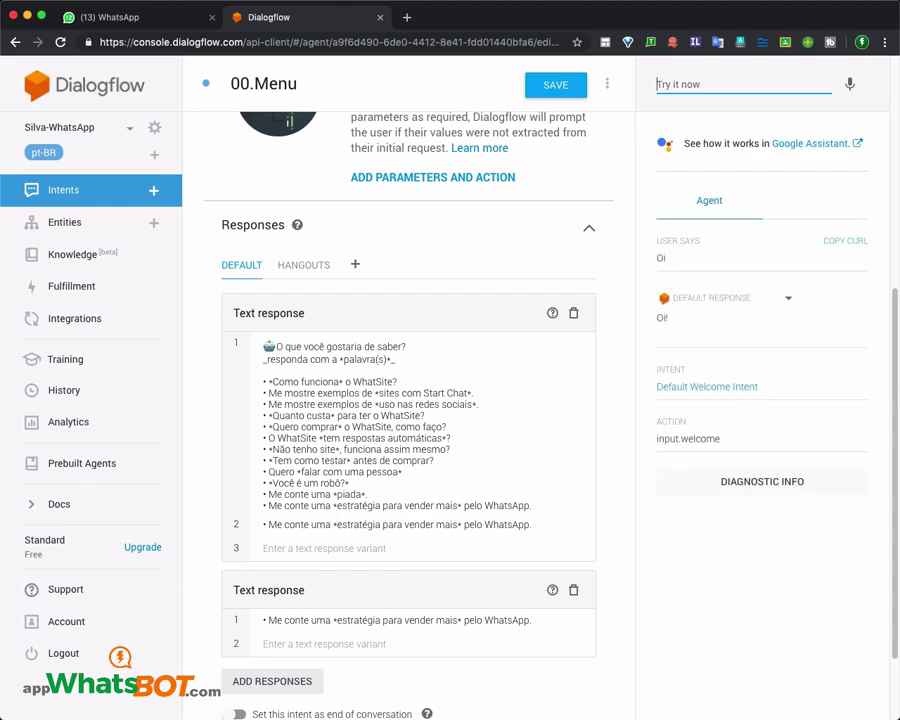
type("Menu")
key("Return")
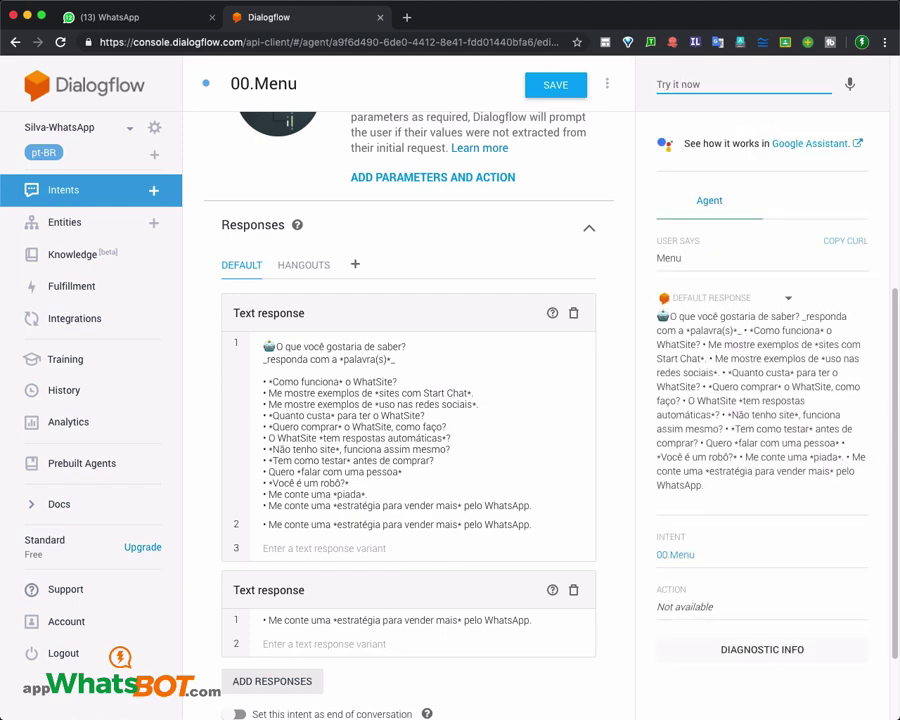
Delete the second text response and the first response's second variant, keeping only the menu text.
left_click(573, 590)
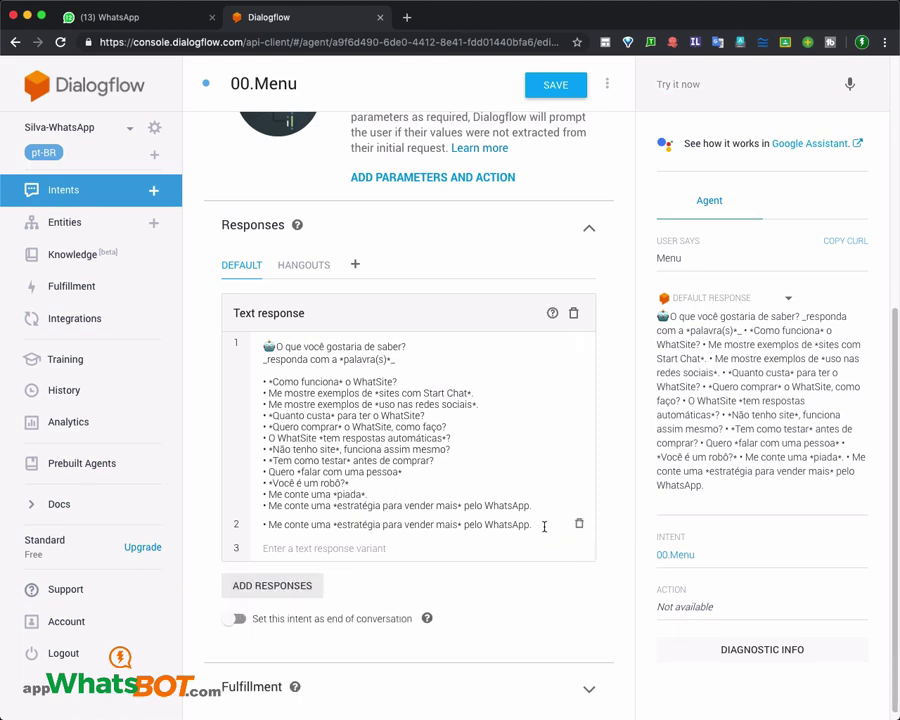
left_click(574, 525)
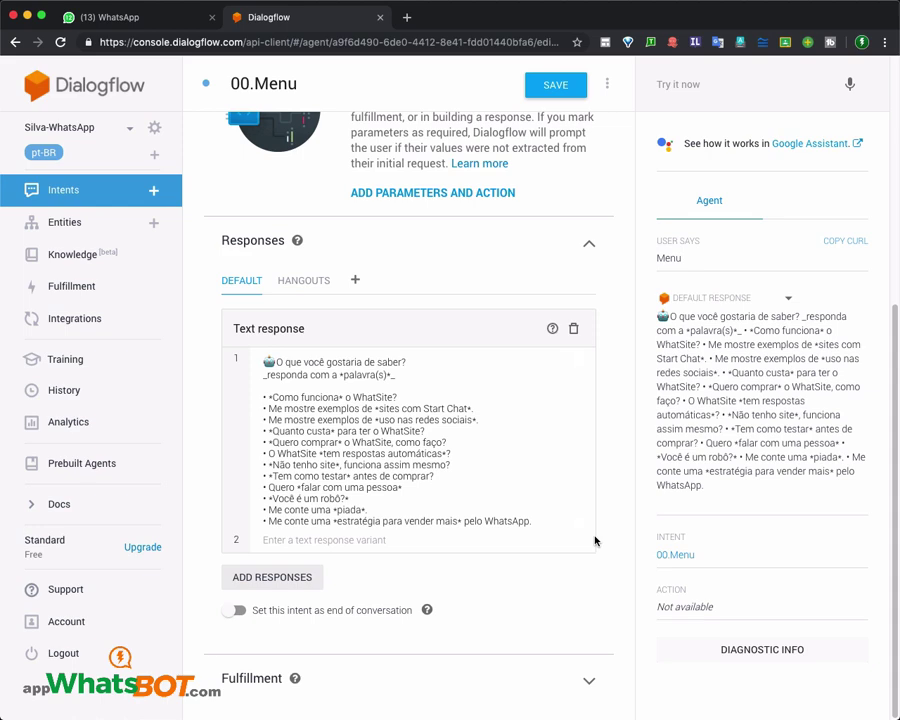
Add a second text response below the menu text, beginning with "_digite *menu*".
left_click(333, 577)
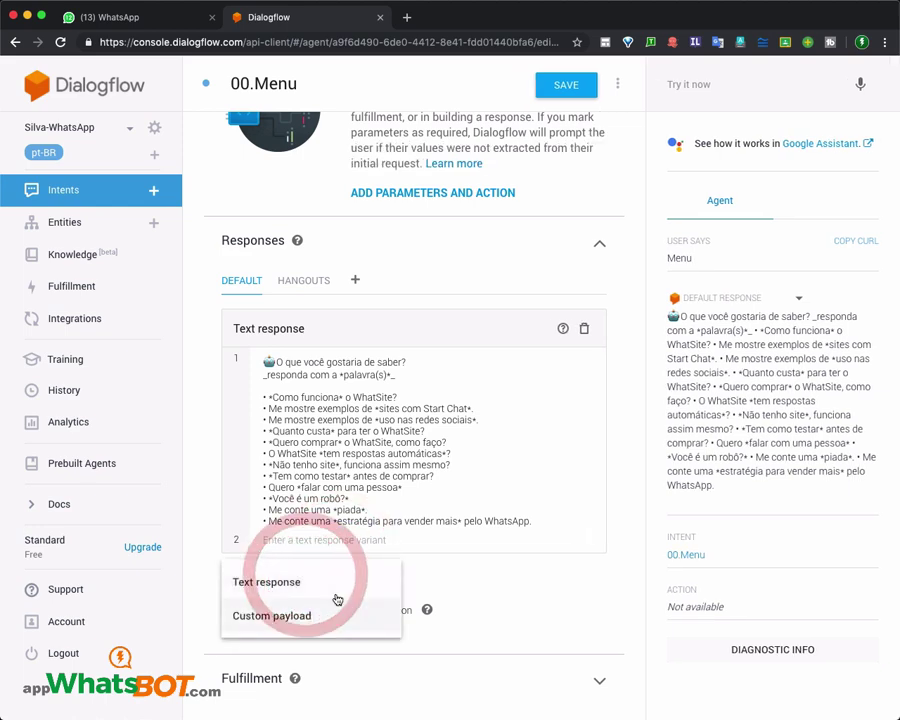
left_click(300, 581)
left_click(369, 611)
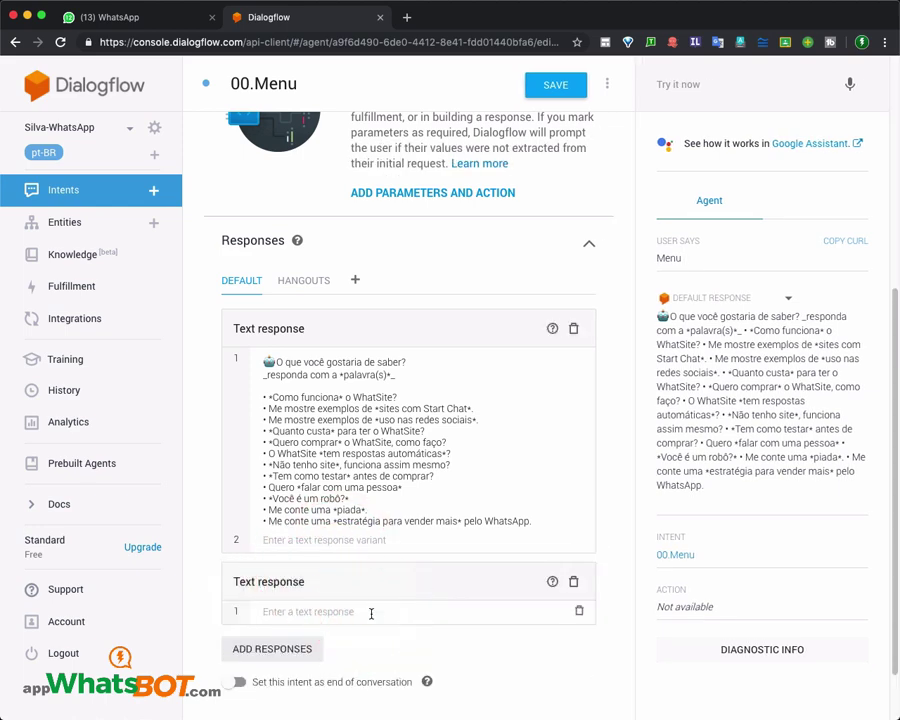
type("_")
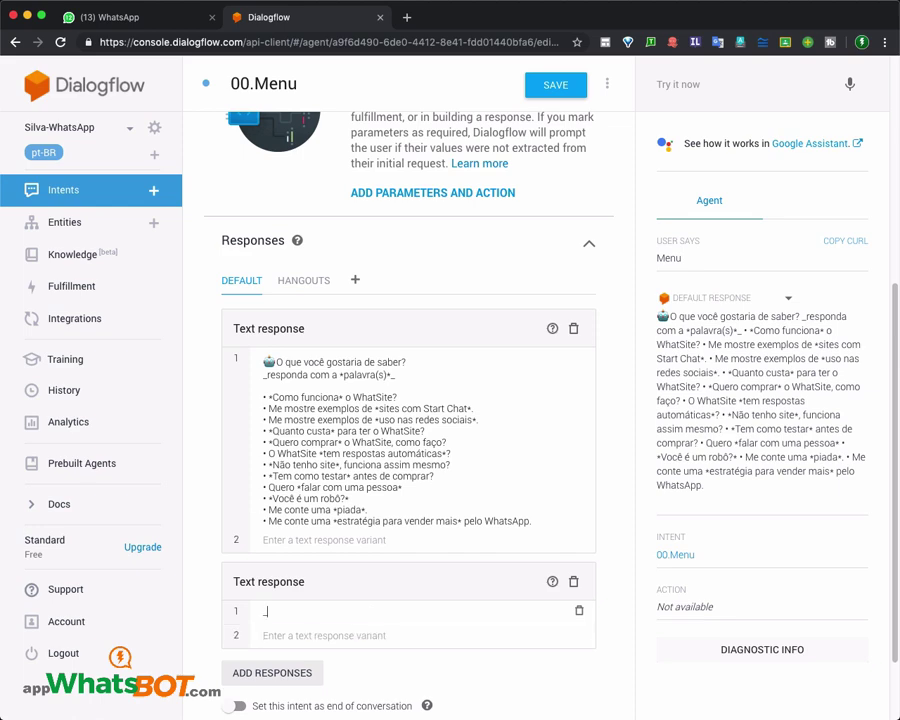
left_click(262, 358)
left_click(354, 611)
type("digite menu*")
left_click(292, 611)
type("*")
Complete the second text response as "_digite *menu* para retornar aqui._" and save the 00.Menu intent.
type(" a")
type(" hr")
key("BackSpace")
key("BackSpace")
key("BackSpace")
type("para retornar aqui")
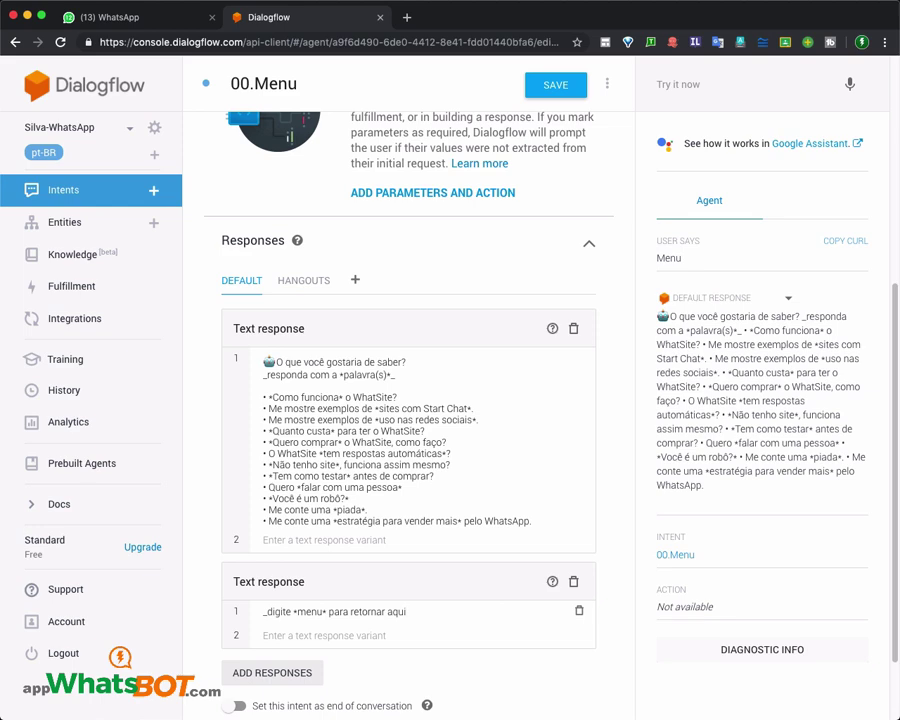
type("._")
left_click(552, 88)
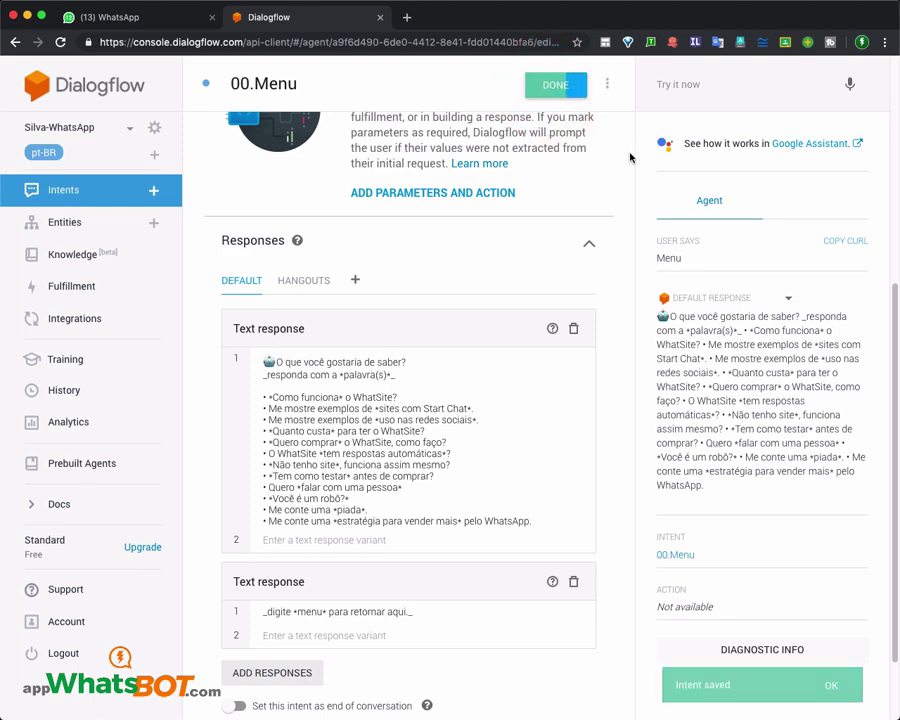
Test the saved 00.Menu intent with the message "Menu" to check both text responses.
left_click(689, 87)
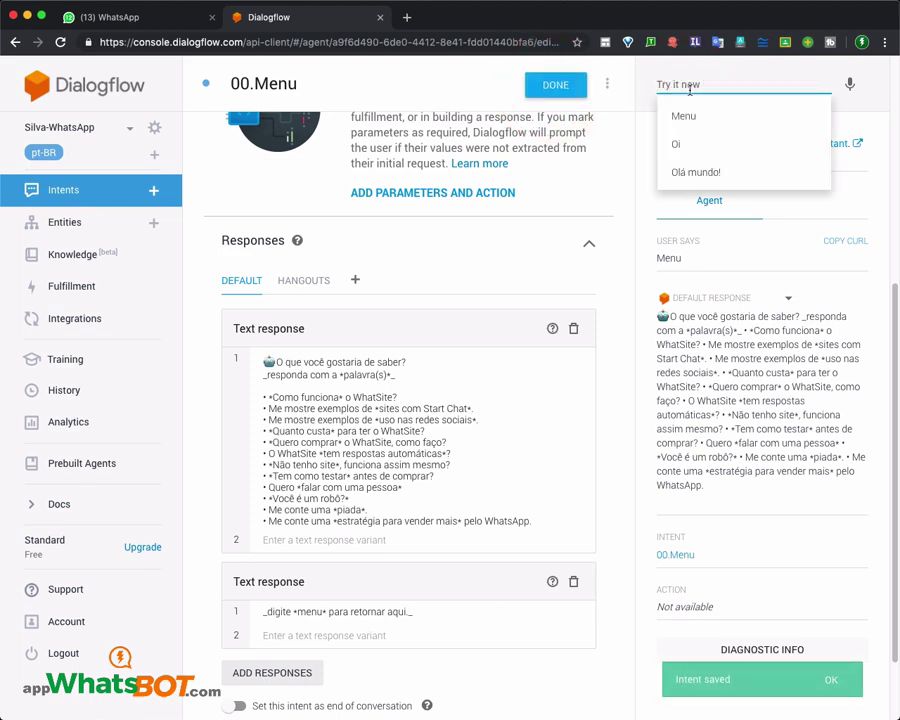
type("Menu")
key("Return")
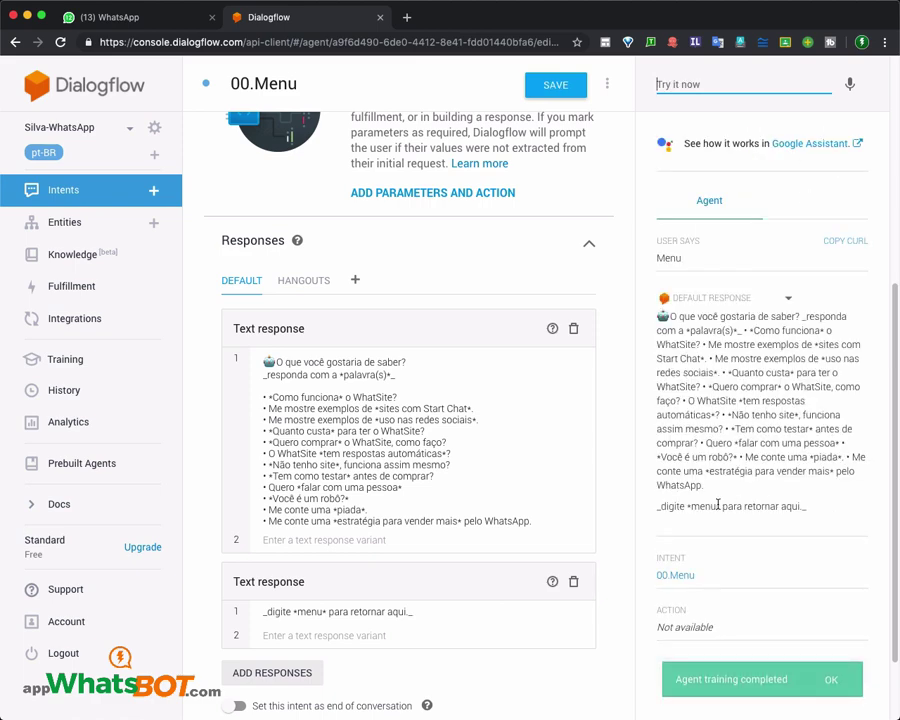
Collapse the 00.Menu intent's Action and parameters section and save the intent.
scroll(472, 410, "up", 5)
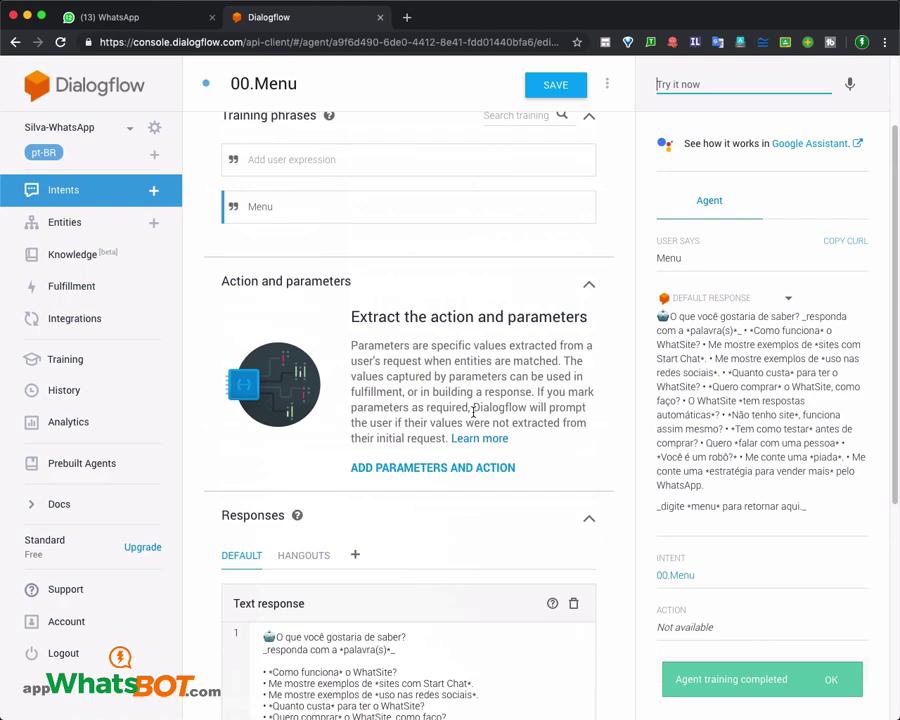
scroll(473, 410, "down", 5)
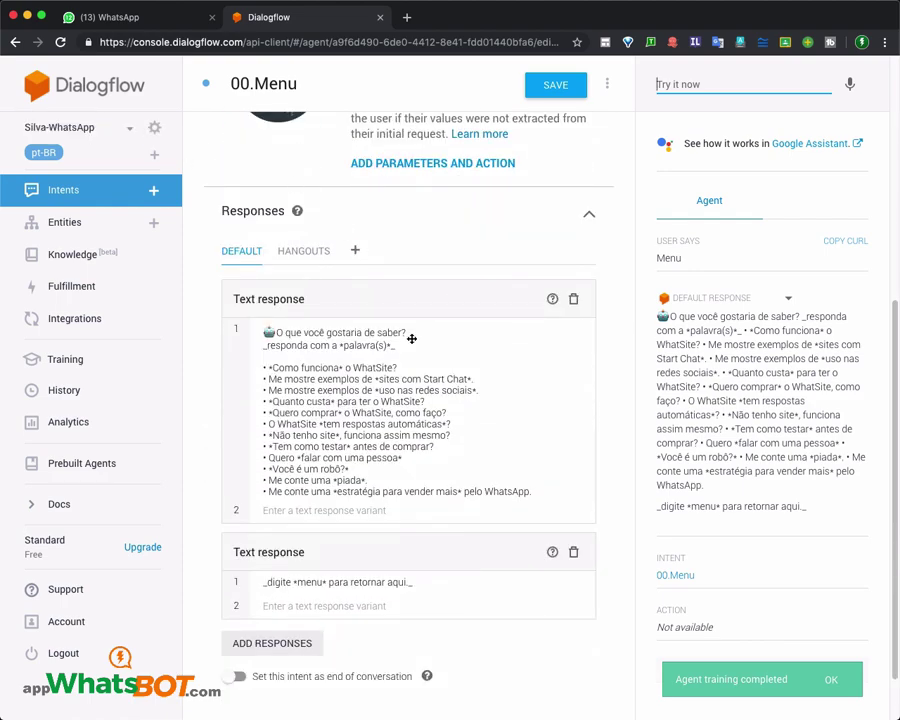
scroll(411, 339, "up", 5)
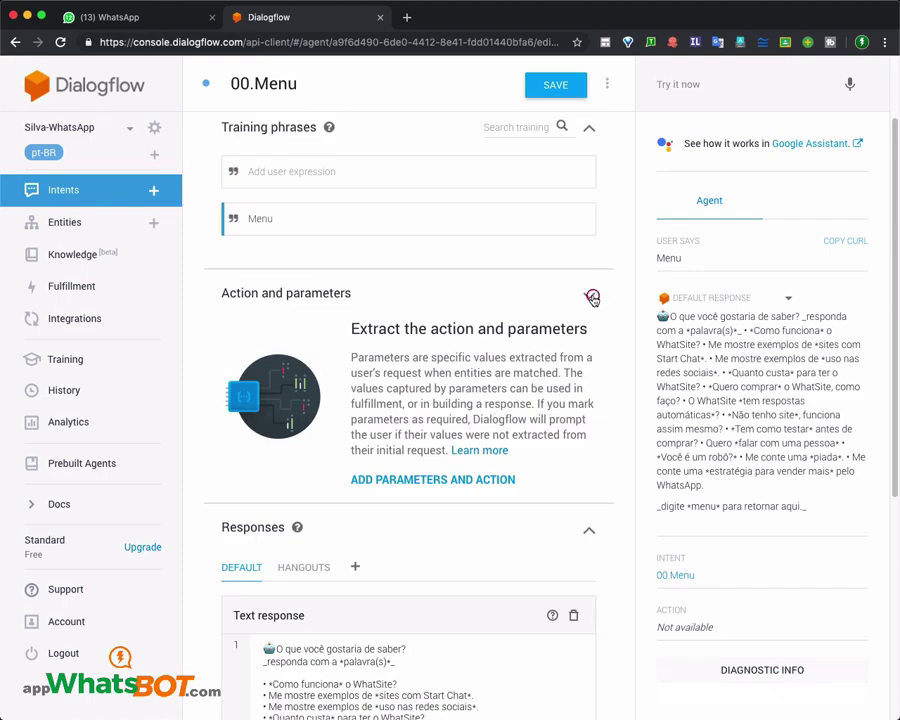
left_click(592, 298)
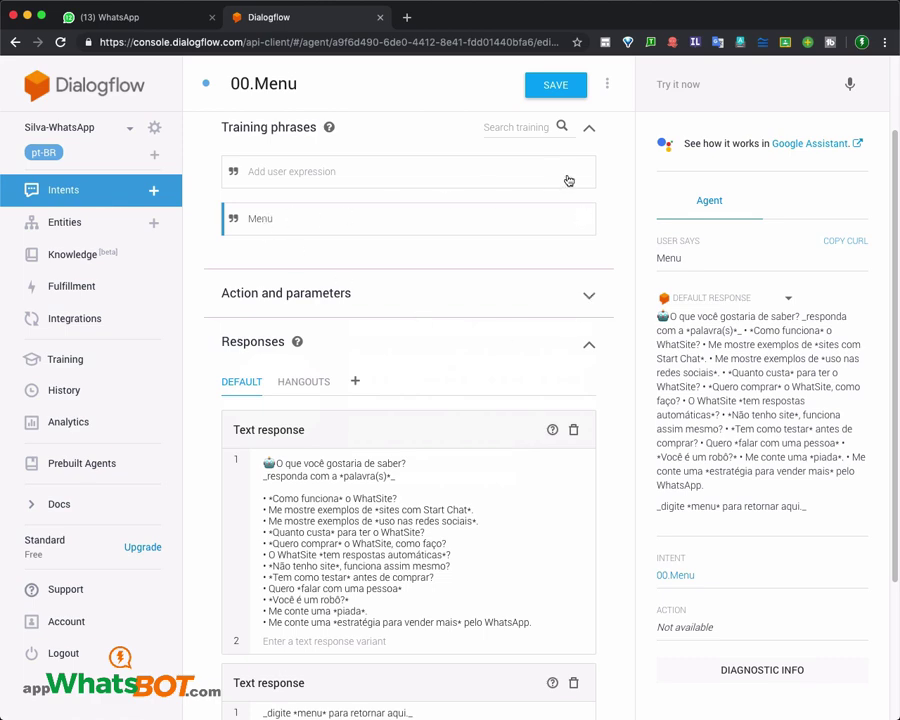
left_click(553, 84)
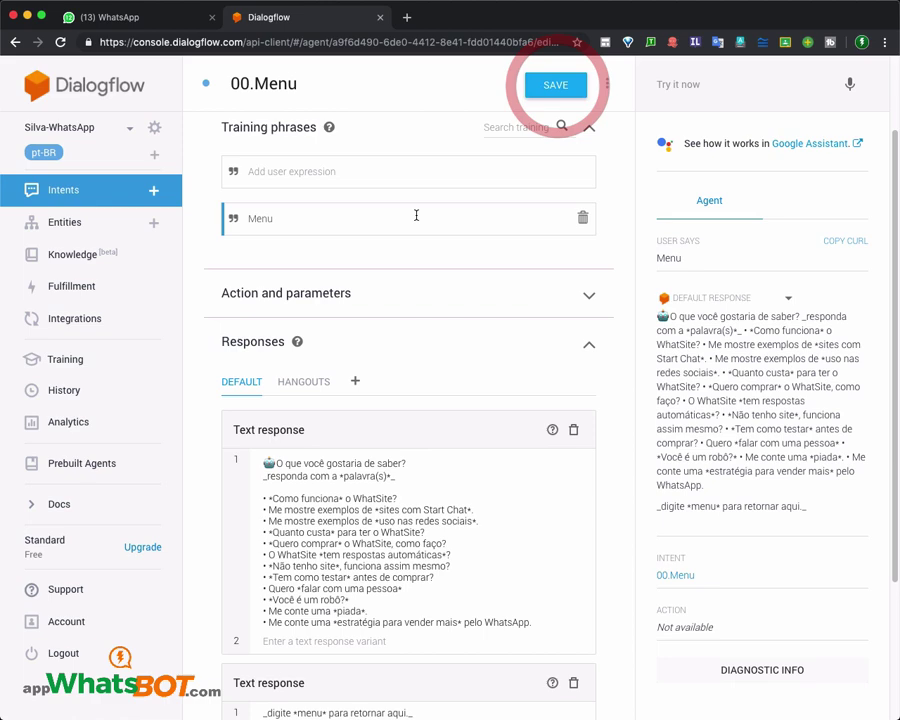
left_click(156, 194)
left_click(144, 192)
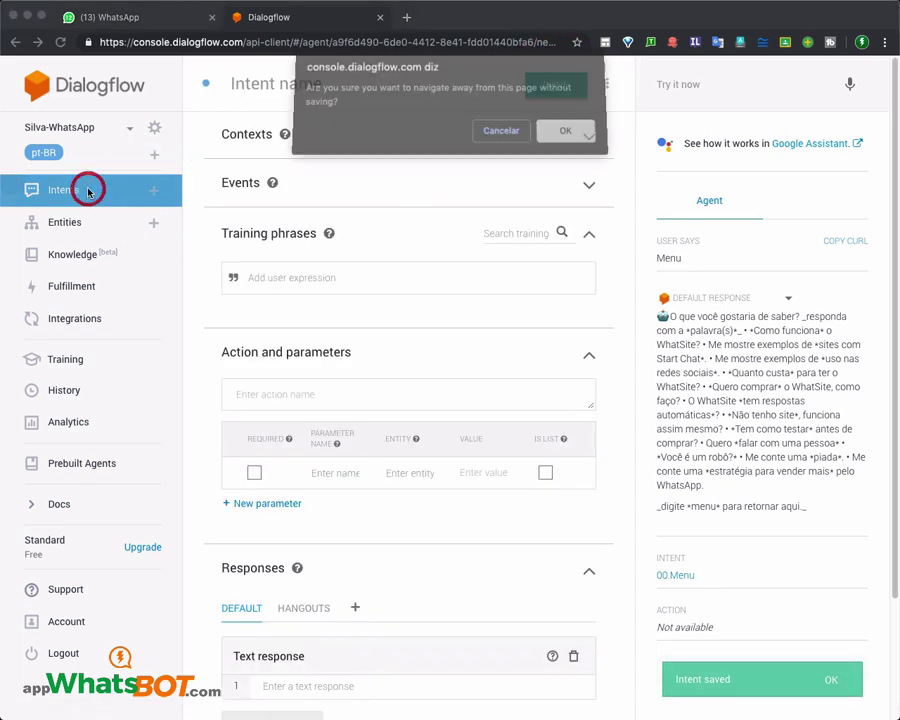
left_click(569, 134)
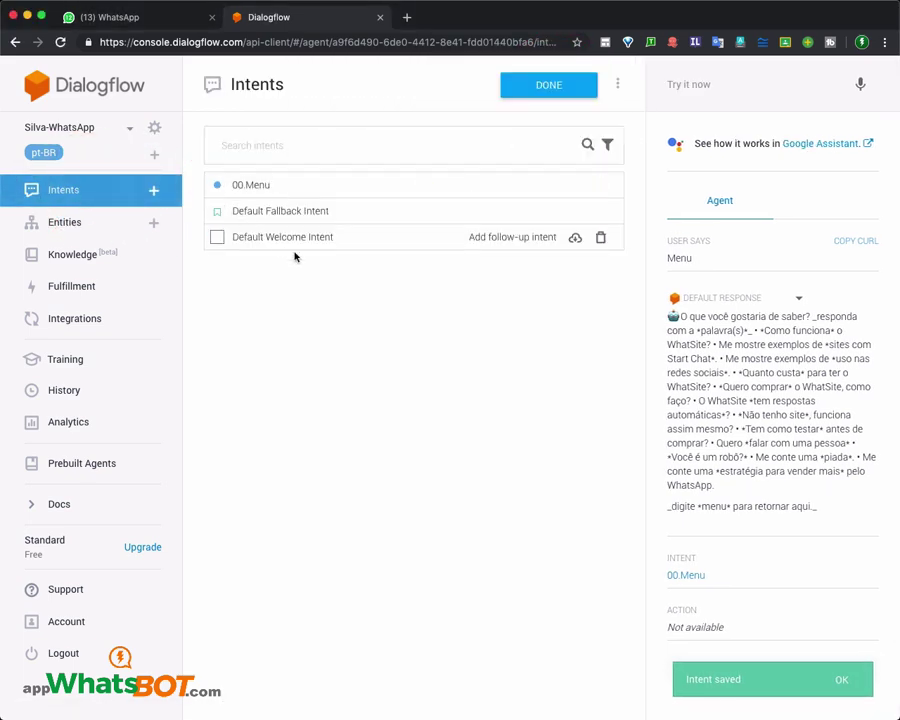
double_click(319, 189)
left_click(269, 187)
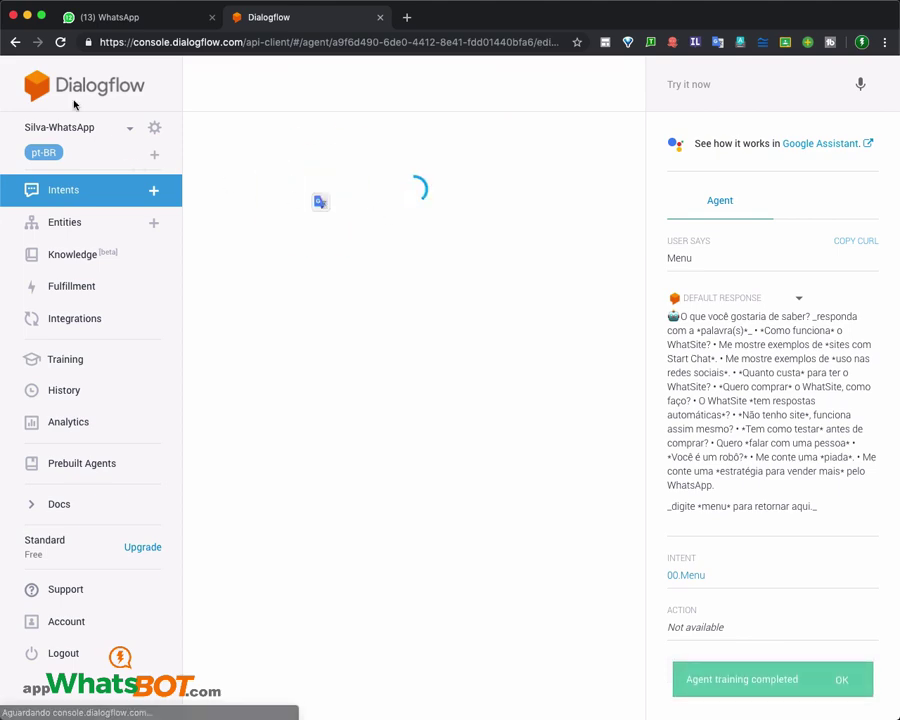
left_click(13, 42)
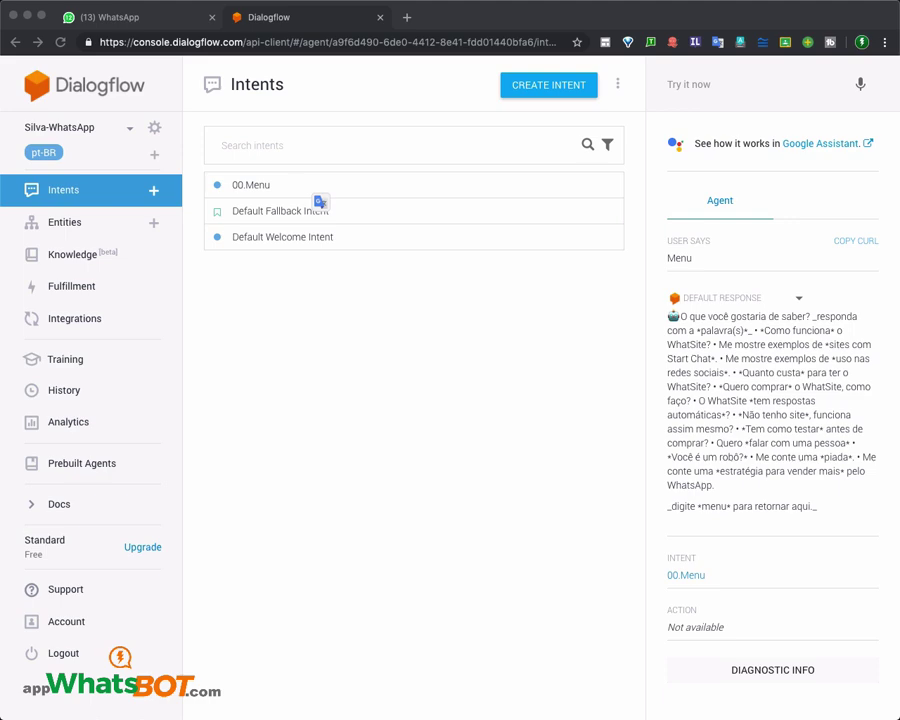
left_click(365, 310)
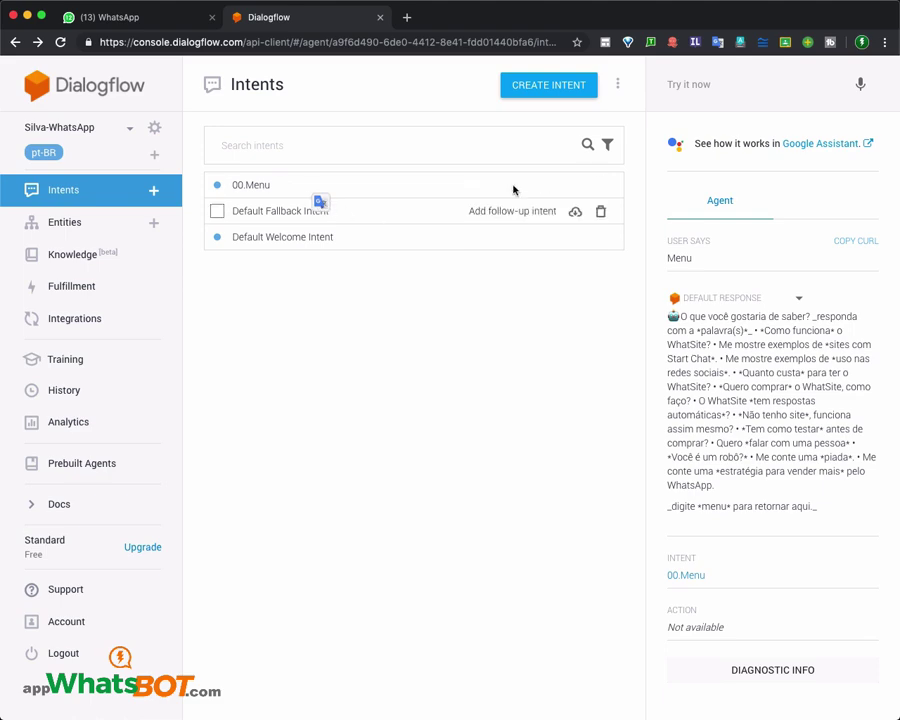
Create a new intent named "01.Como funciona o WhatSite?" and save it.
left_click(543, 88)
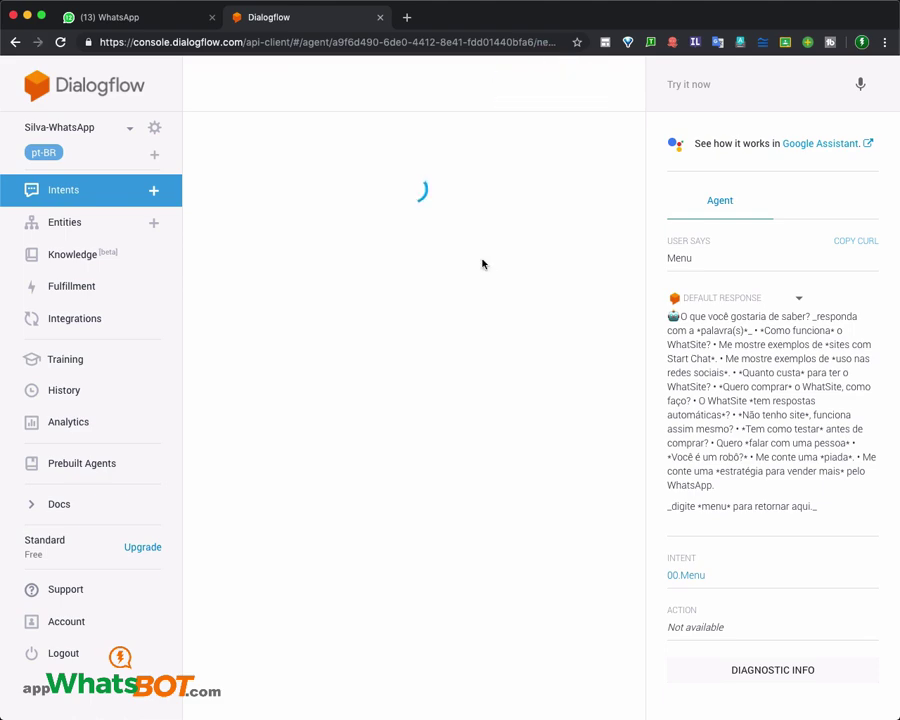
left_click(308, 87)
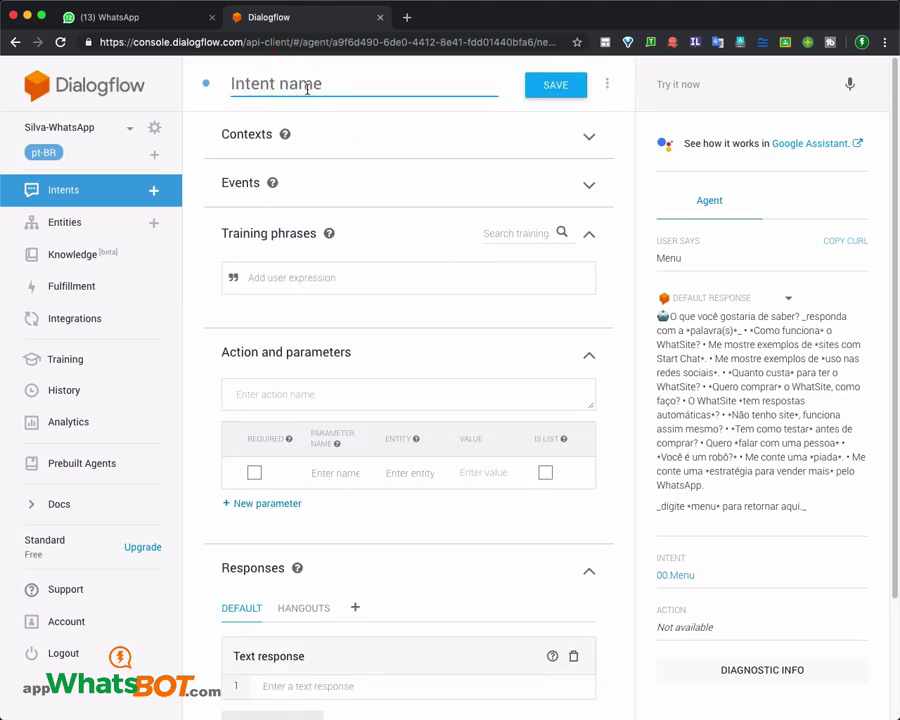
type("Como funciona* o WhatSite?")
left_click(357, 84)
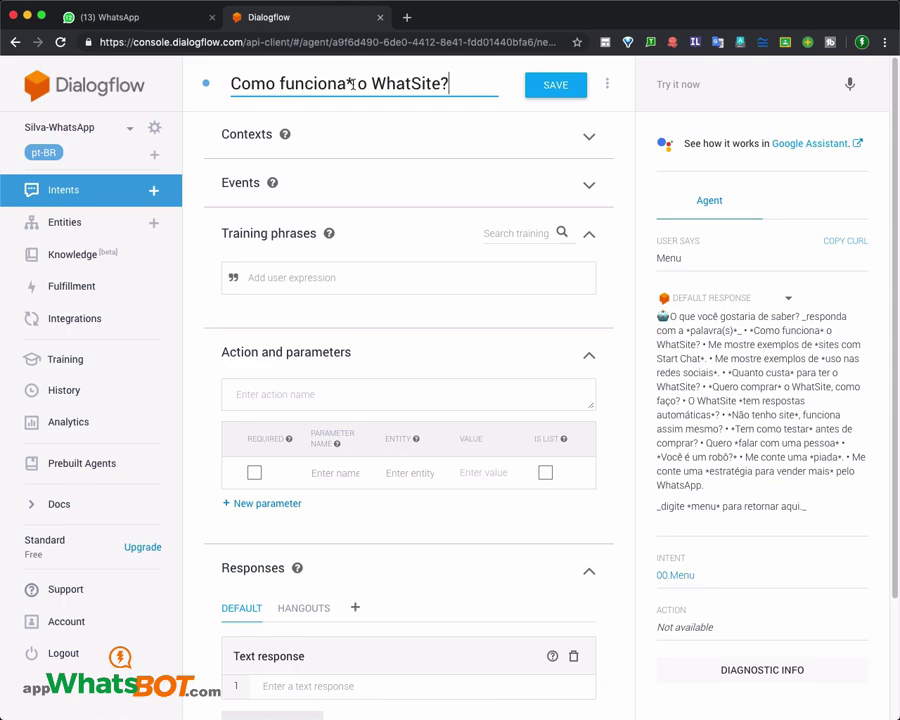
key("BackSpace")
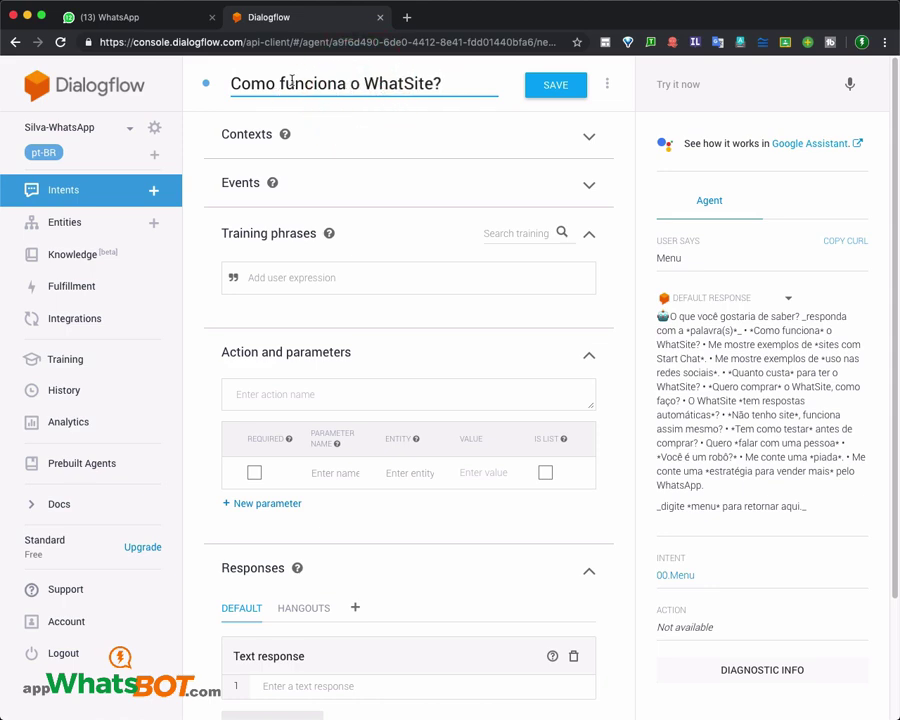
left_click(230, 84)
type("01.")
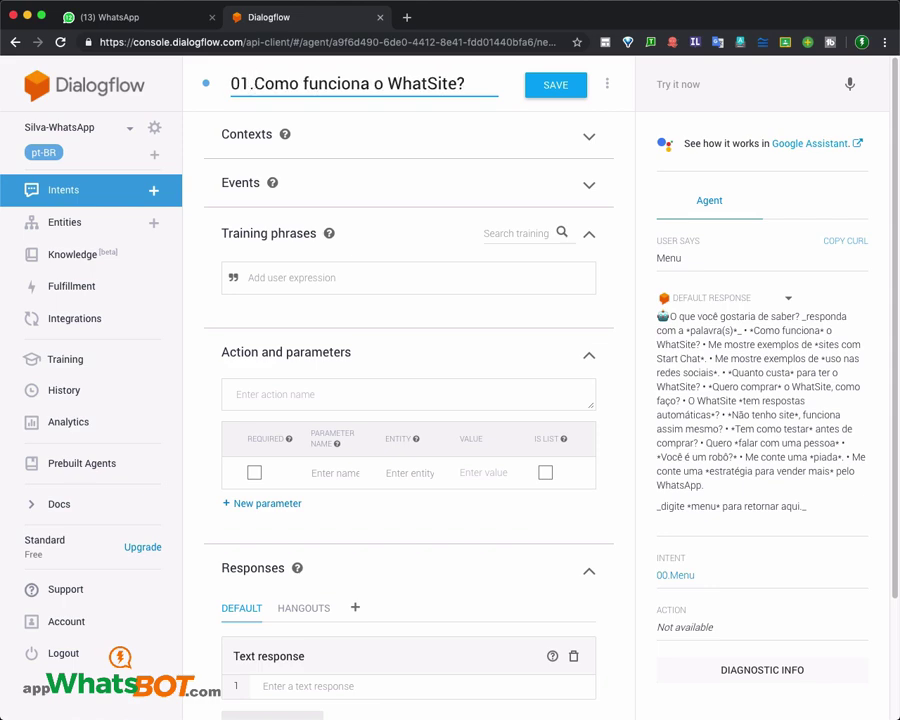
left_click(563, 85)
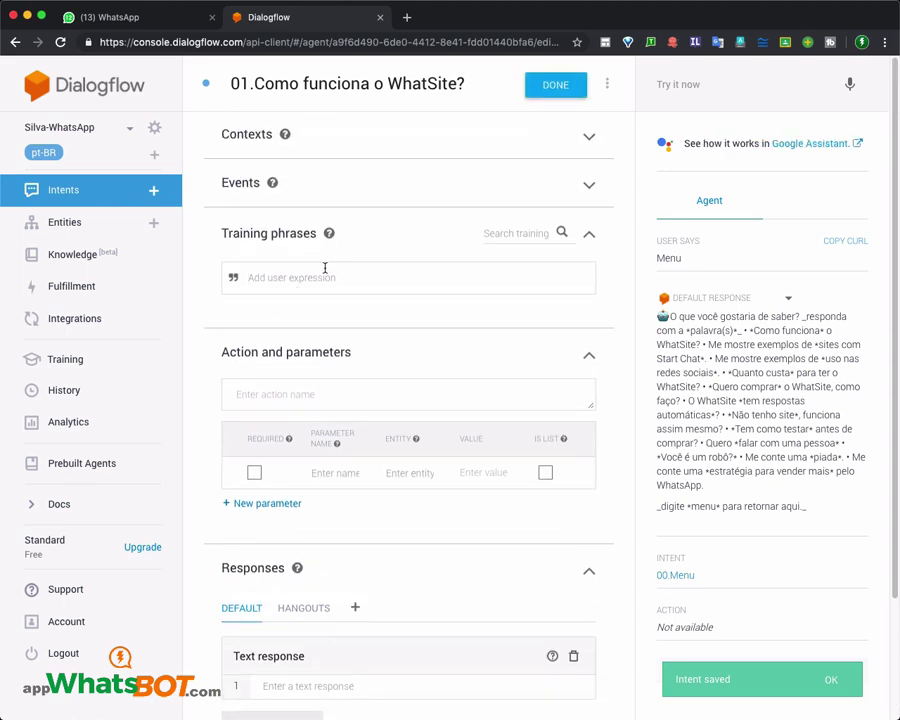
Add "Como funciona" as the intent's first training phrase and dismiss the entity suggestions.
left_click(325, 268)
type("Como funciona o WhatSite?")
left_click(315, 277)
left_click_drag(315, 277, 432, 278)
key("BackSpace")
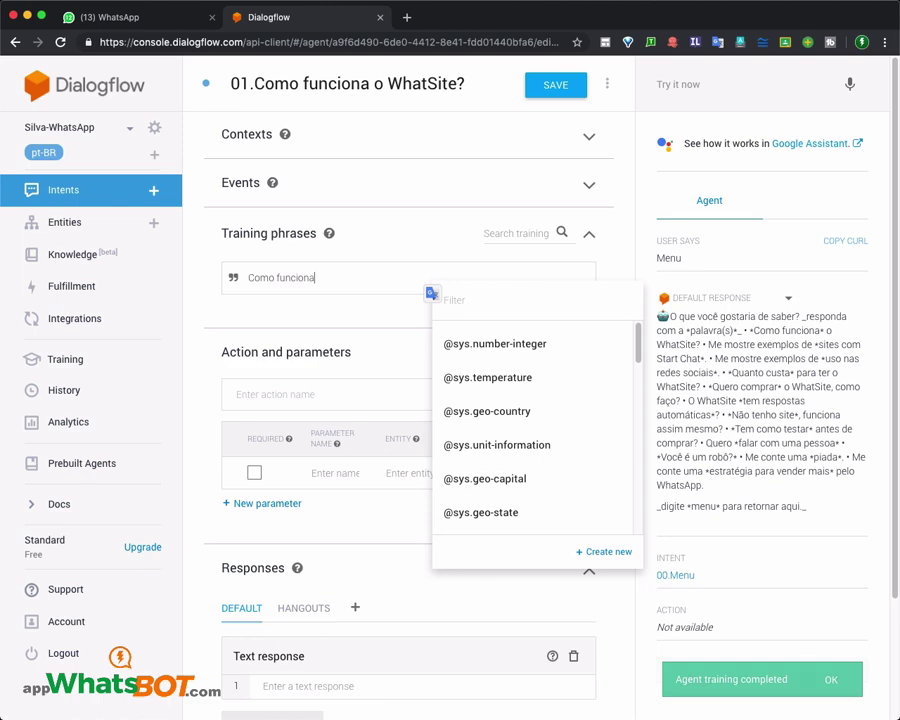
key("Return")
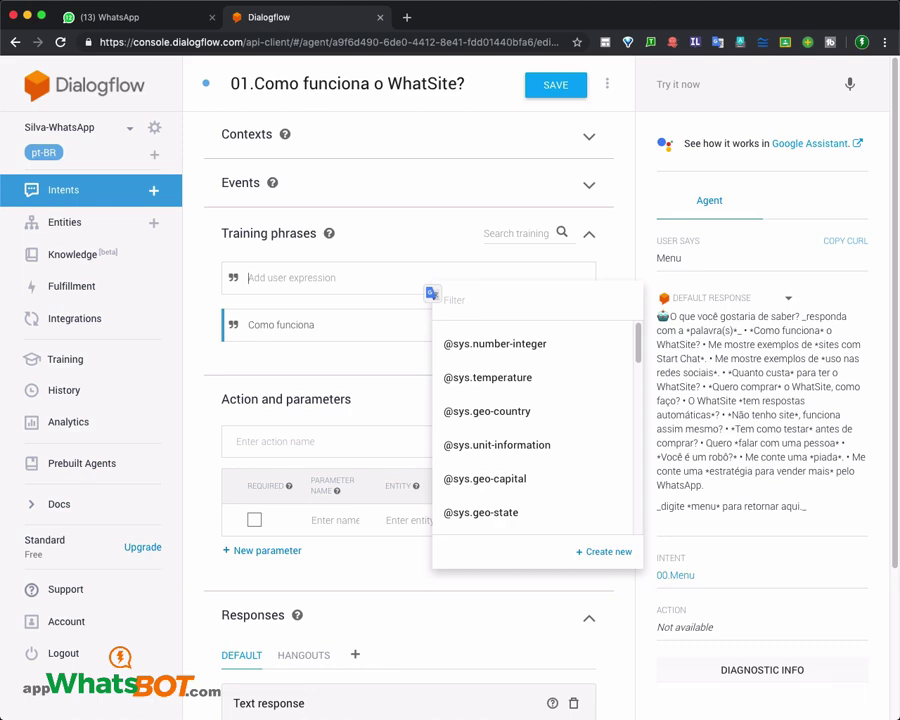
left_click(374, 235)
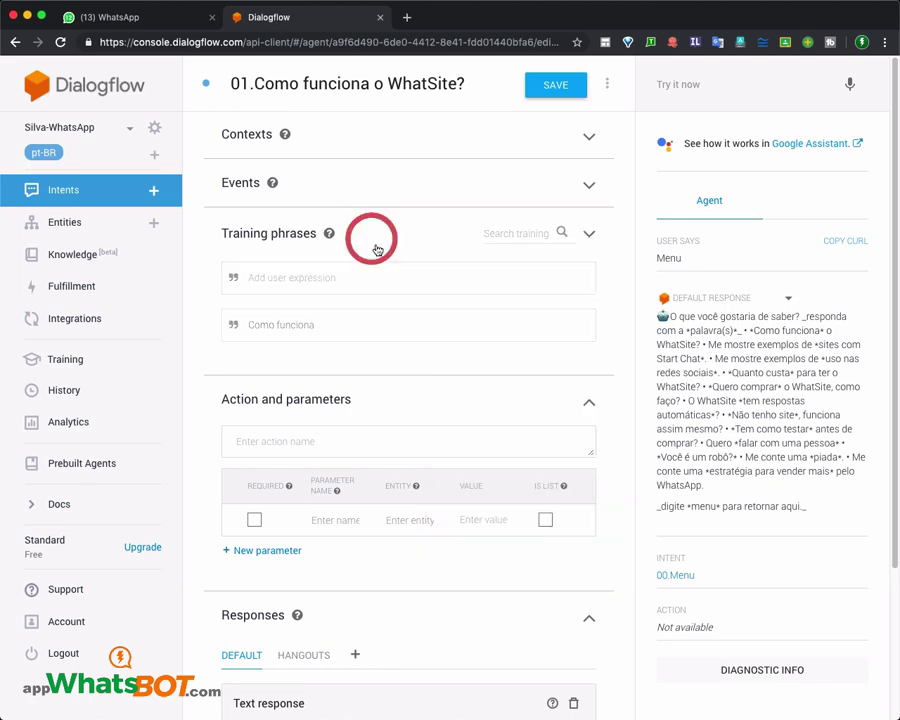
left_click(347, 240)
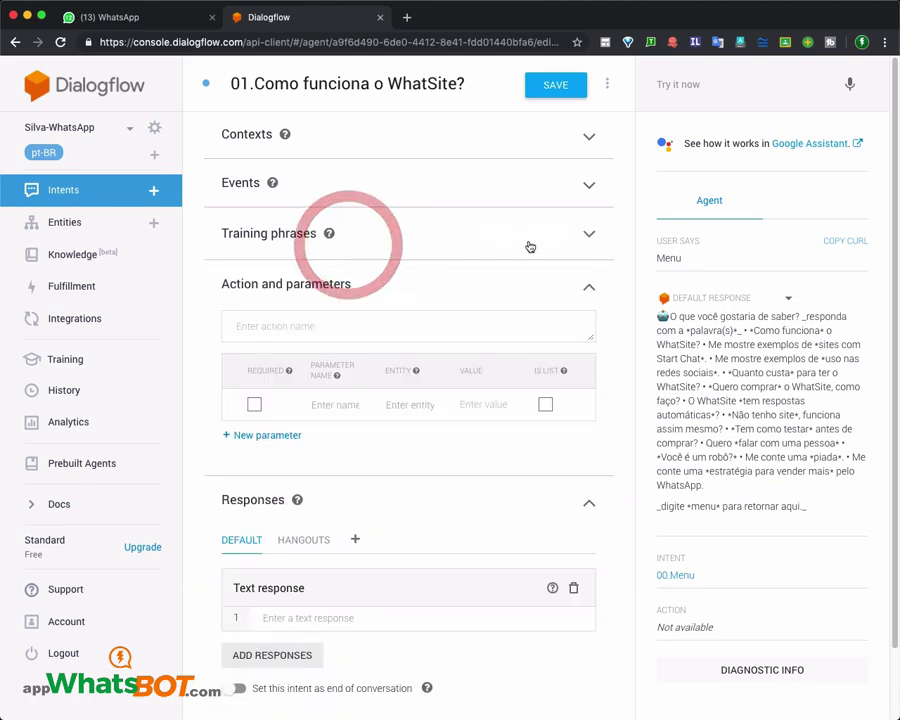
left_click(590, 237)
Add the training phrase "Como funciona o WhatSite?" without the formatting symbol after "funciona".
left_click(367, 287)
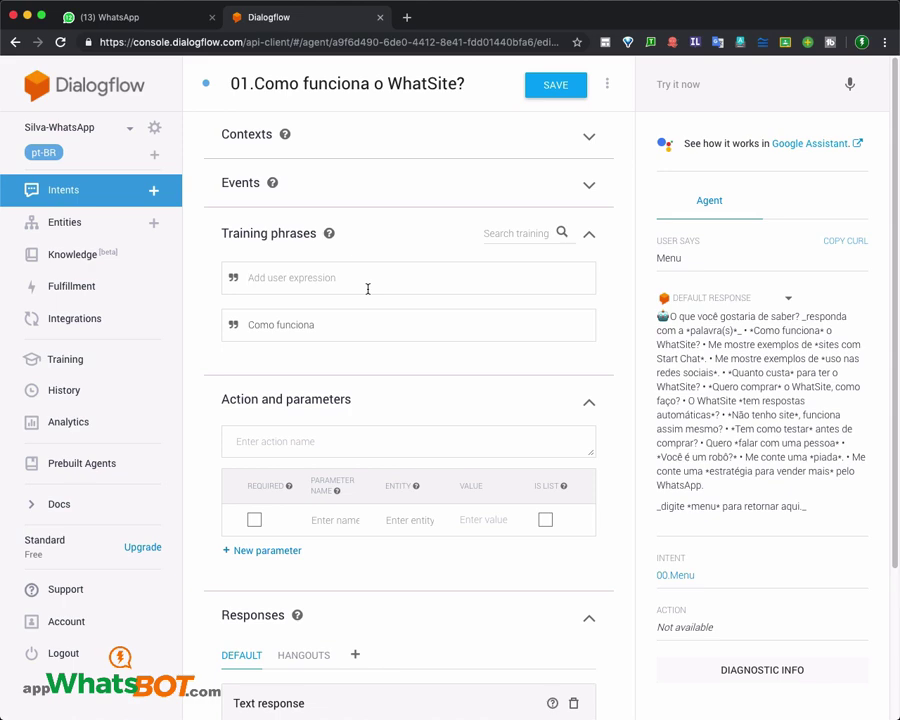
type("Como funciona• o WhatSite?")
left_click(321, 277)
key("BackSpace")
key("Return")
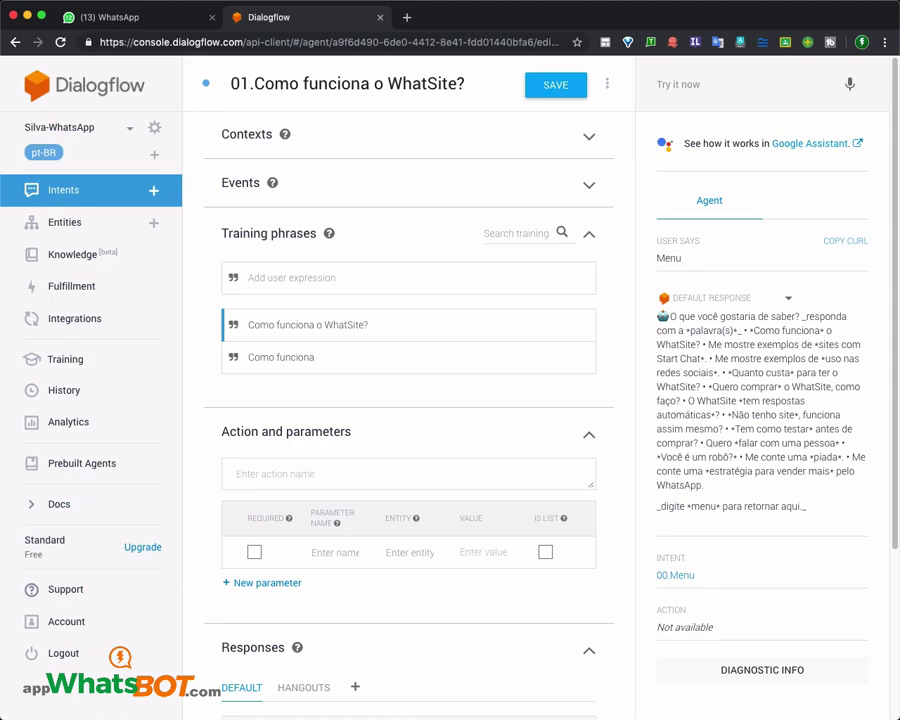
Add the training phrases "Como isso funciona" and "O que o WhatSite faz" to the intent.
key("super+Tab")
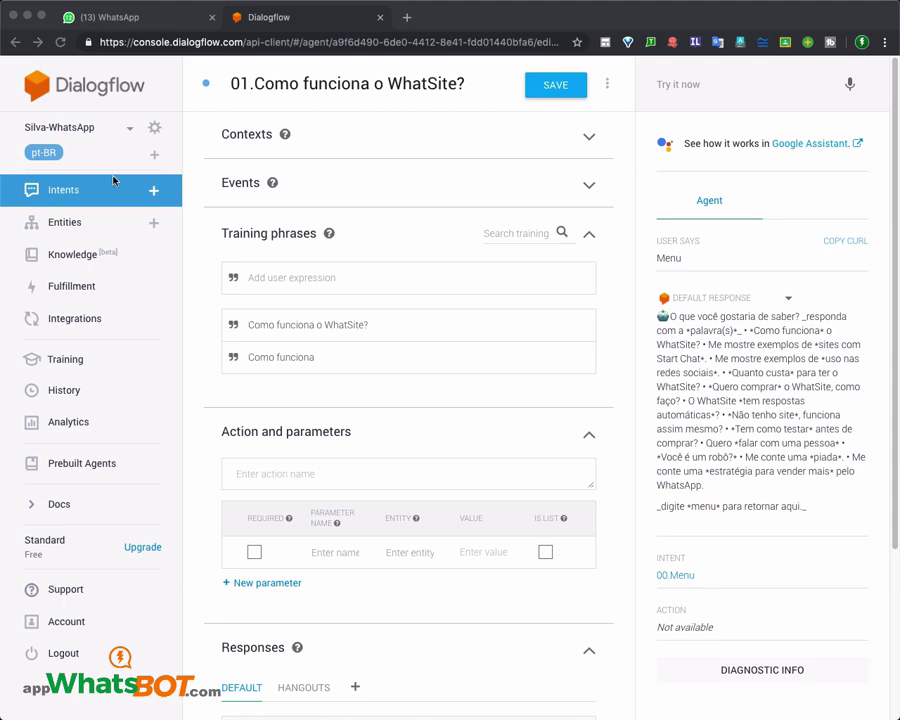
left_click(333, 279)
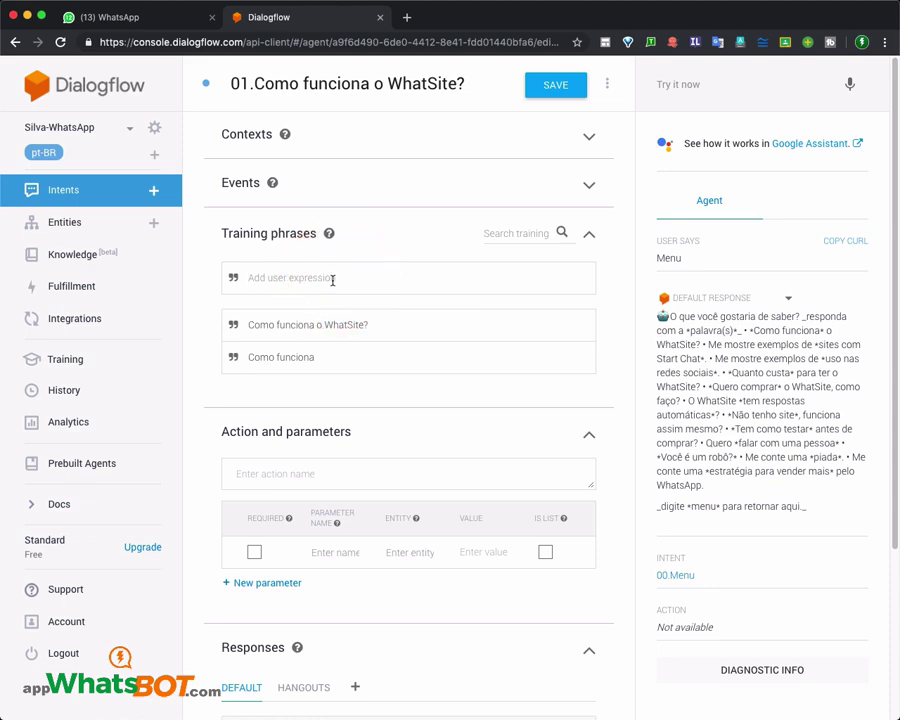
type("Como isso funciona")
key("Return")
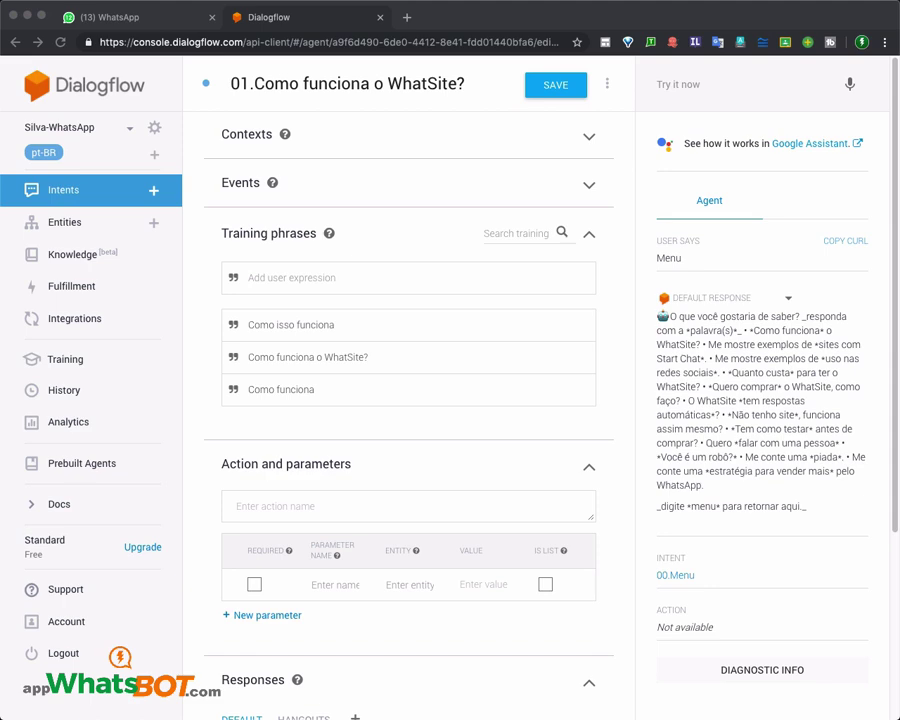
left_click(341, 276)
type("O que o WhatSite faz")
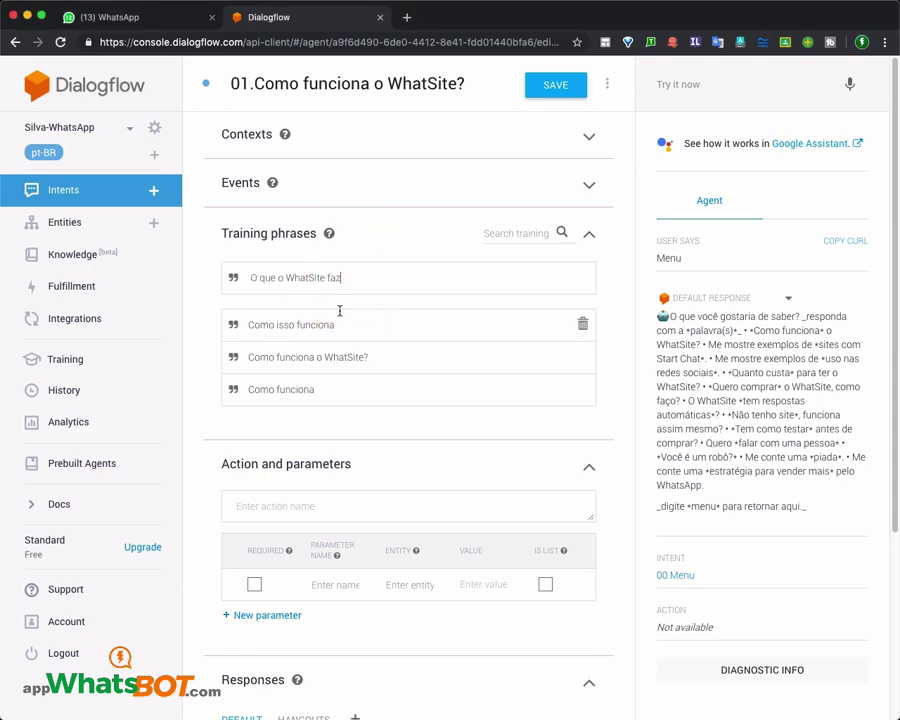
key("Return")
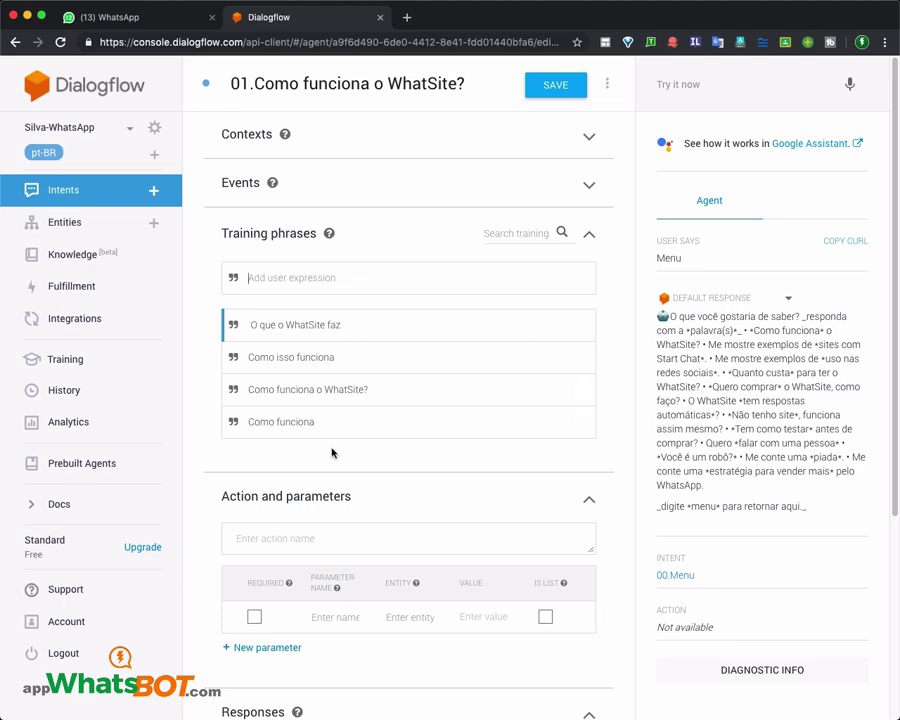
Enter "Como faz isso" as another user expression in the training phrases.
key("super+Tab")
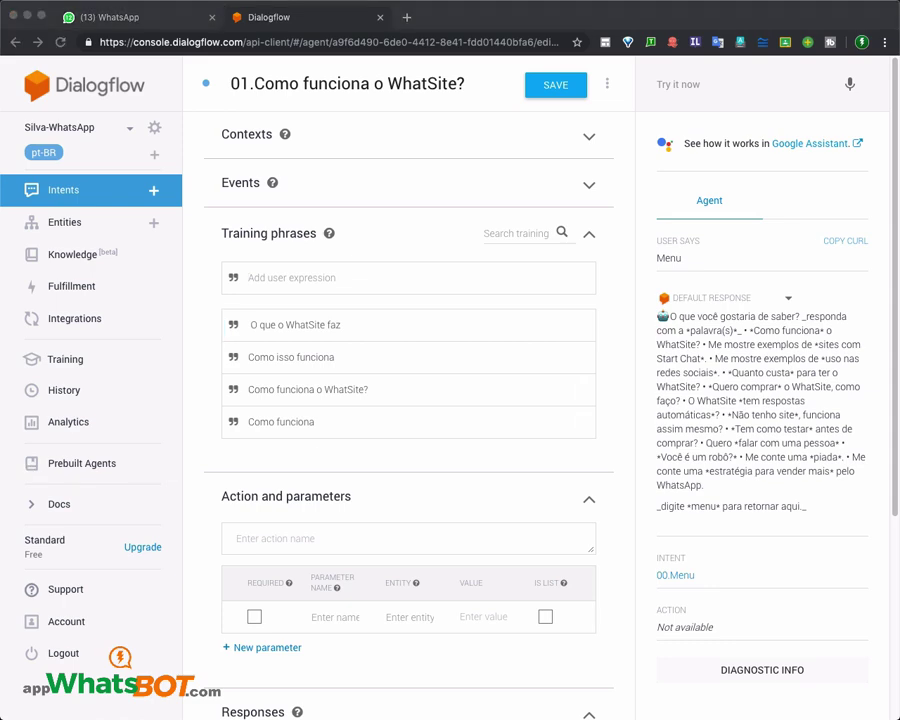
left_click(280, 279)
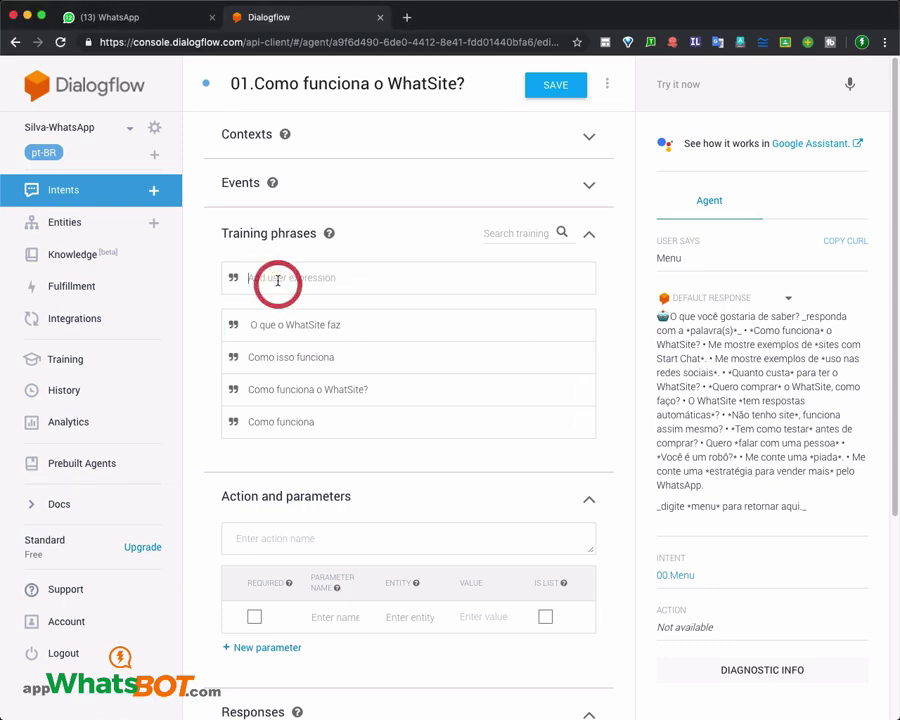
type("Como faz isso")
Fill the first text response with "Nossa tecnologia conectar tudo ao WhatsApp, de forma rápida e fácil.".
key("super+Tab")
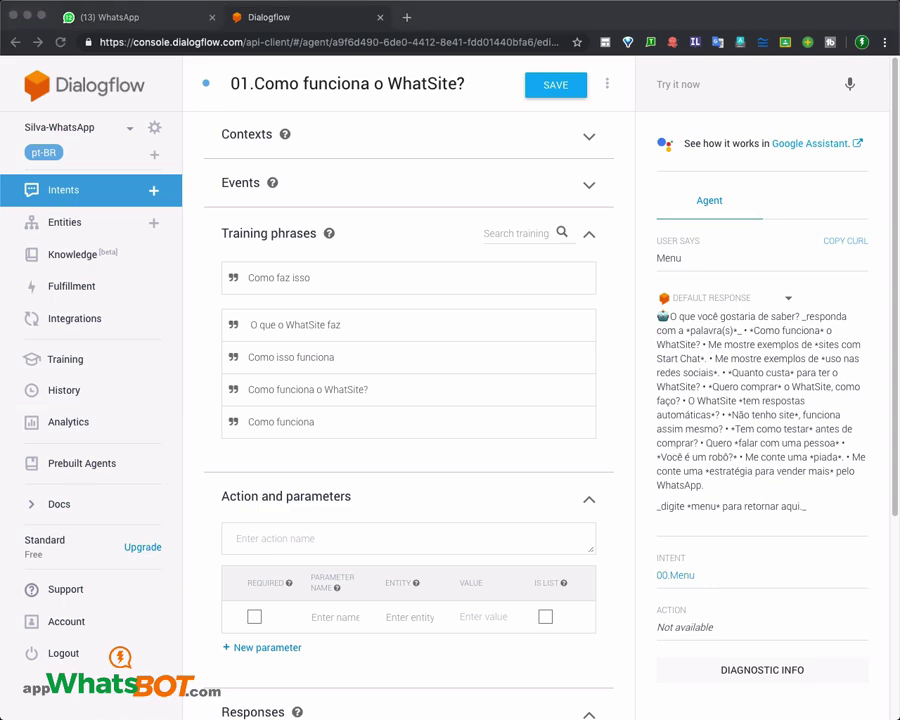
scroll(406, 542, "down", 5)
left_click(325, 538)
type("Nossa tecnologia conectar tudo ao WhatsApp, de forma rápida e fácil.")
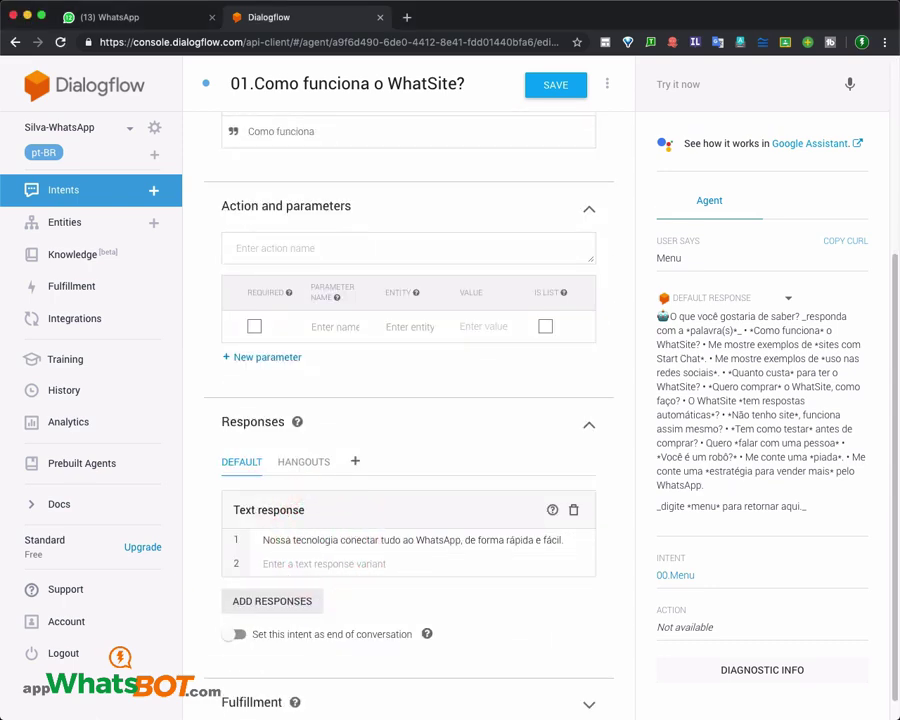
Insert the "O que você gostaria de saber?" menu text from the clipboard history at the start of the first text response.
left_click(307, 598)
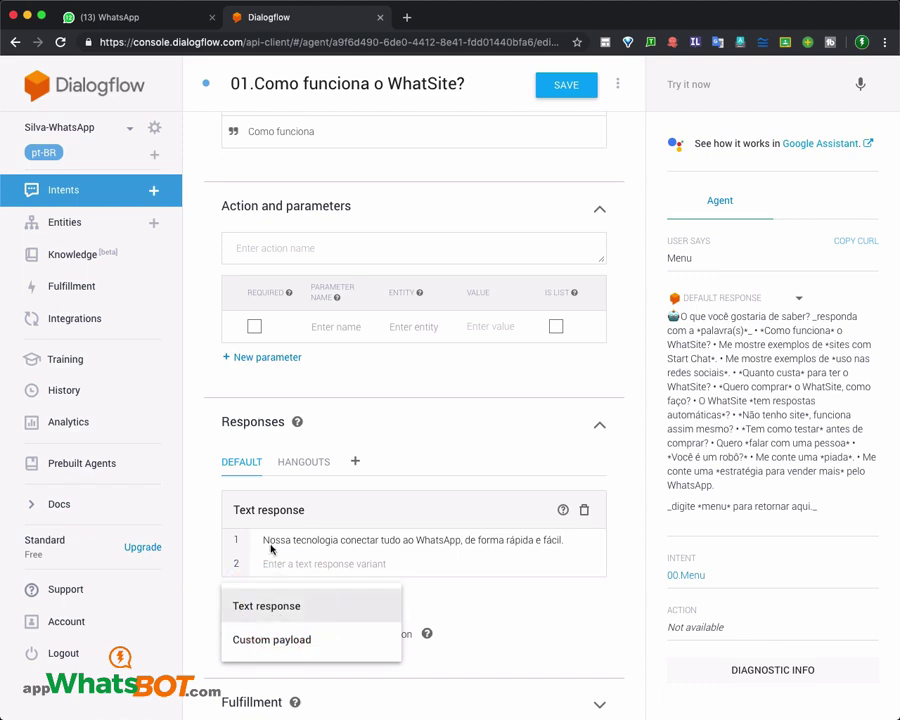
left_click(260, 540)
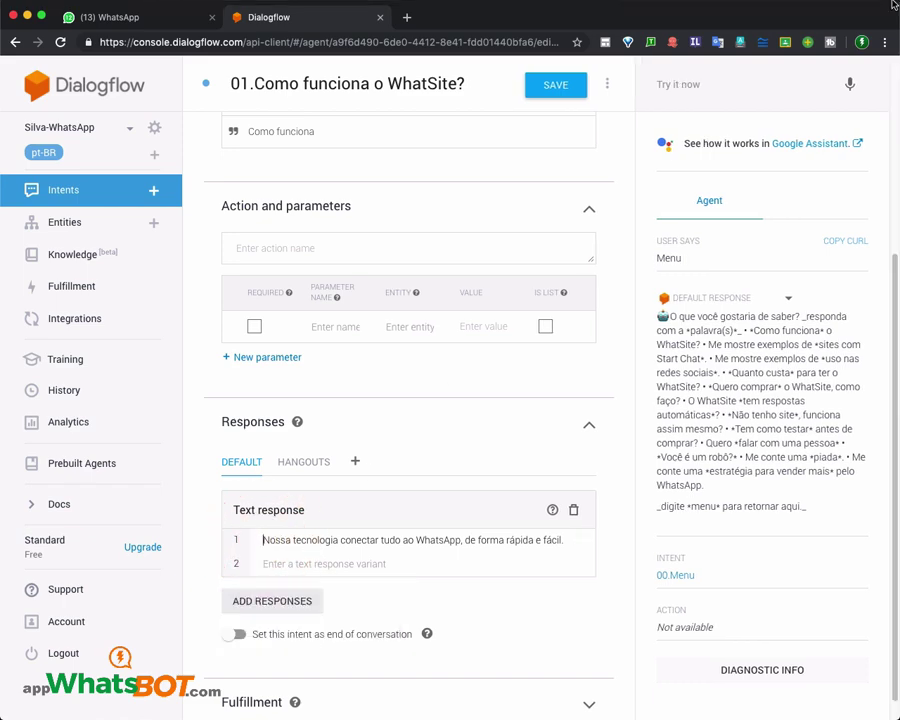
left_click(601, 9)
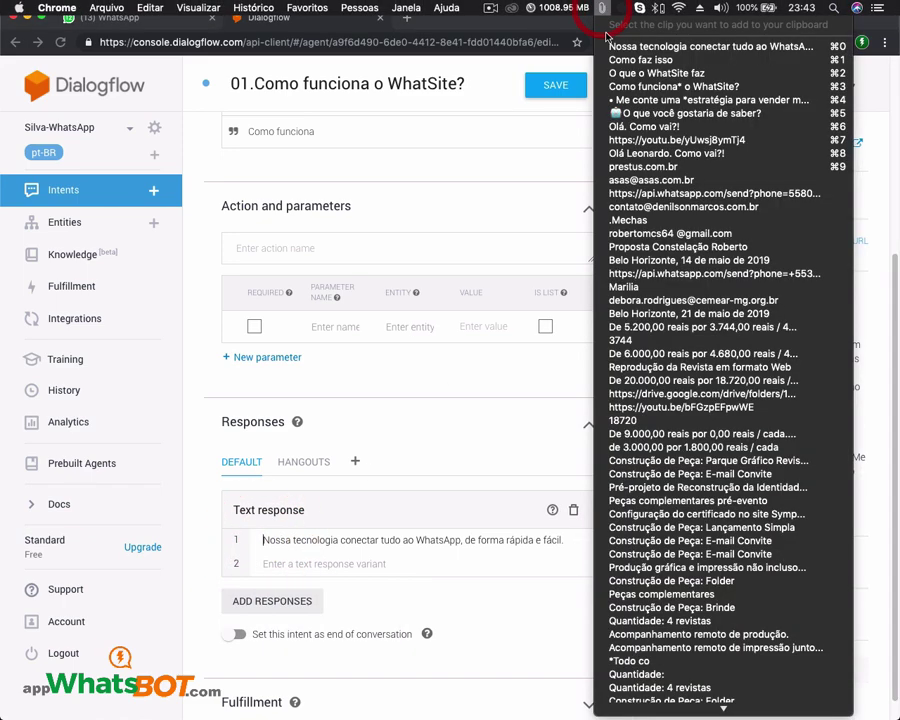
left_click(625, 113)
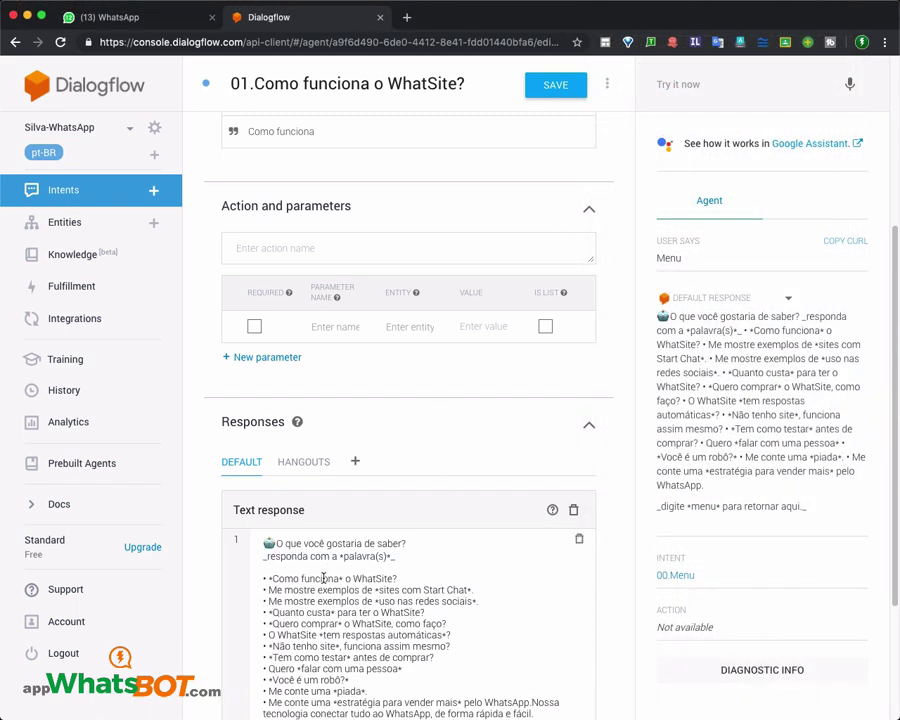
Replace the menu text after the robot emoji in the first response with "Nossa tecnologia conectar tudo ao WhatsApp, de forma rápida e fácil.".
scroll(323, 578, "down", 2)
left_click_drag(264, 461, 549, 632)
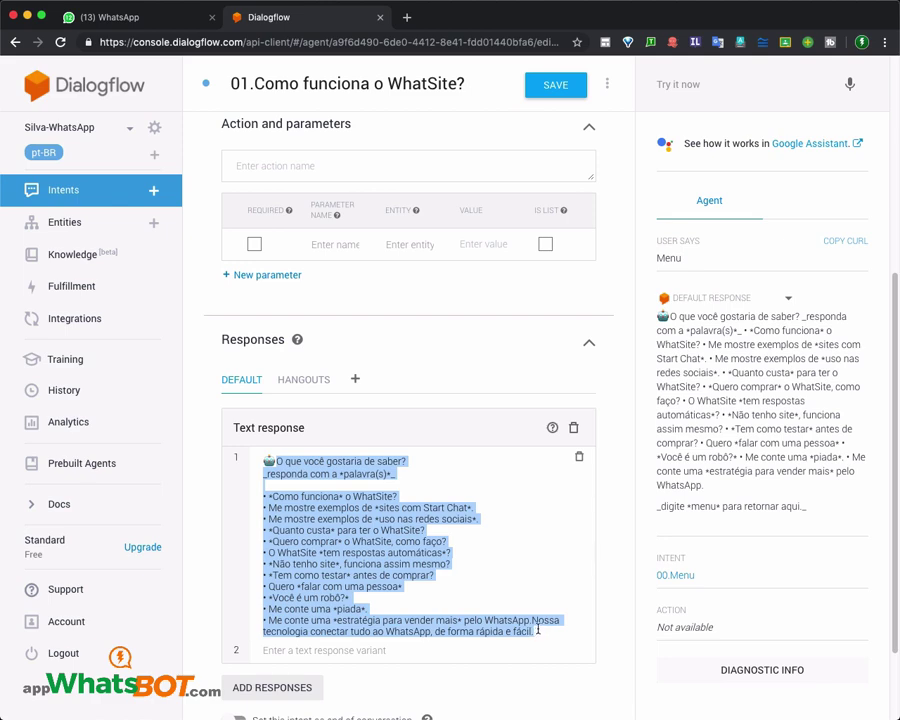
key("BackSpace")
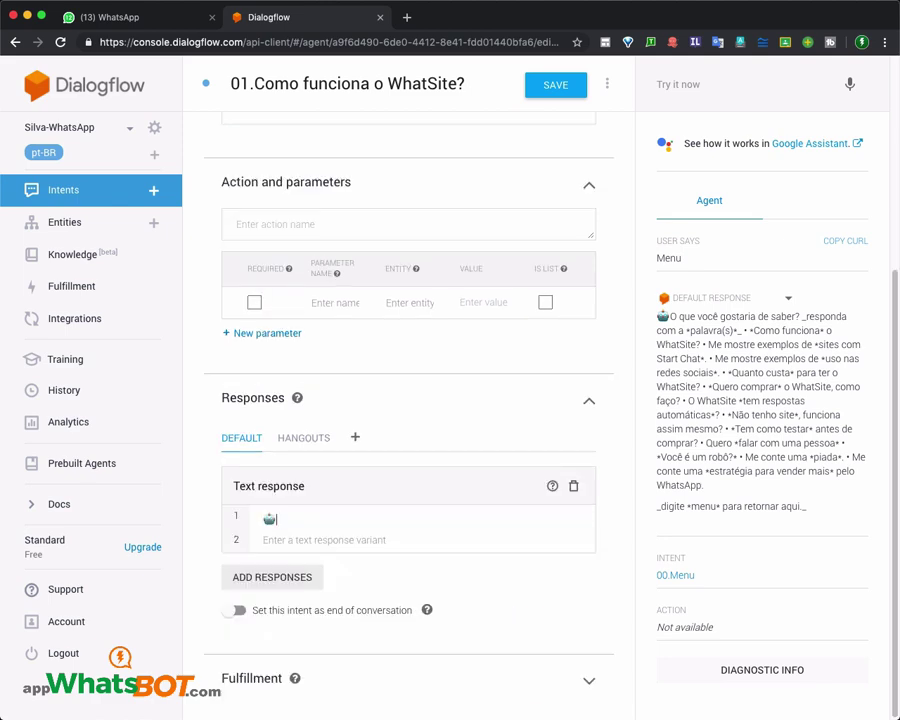
key("super+a")
key("Right")
key("super+Tab")
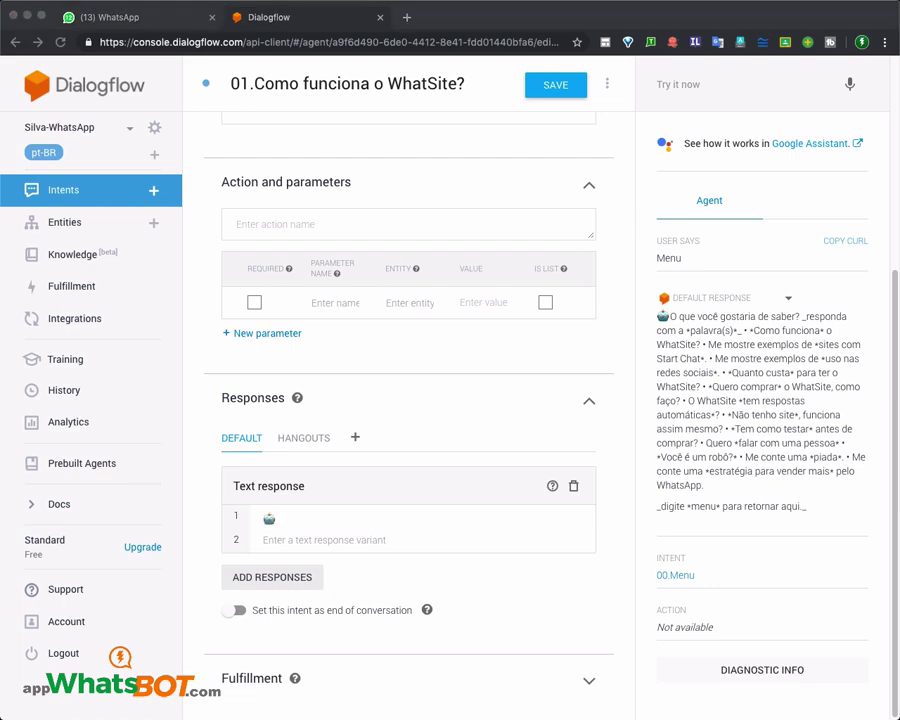
left_click(292, 518)
type("Nossa tecnologia conectar tudo ao WhatsApp, de forma rápida e fácil.")
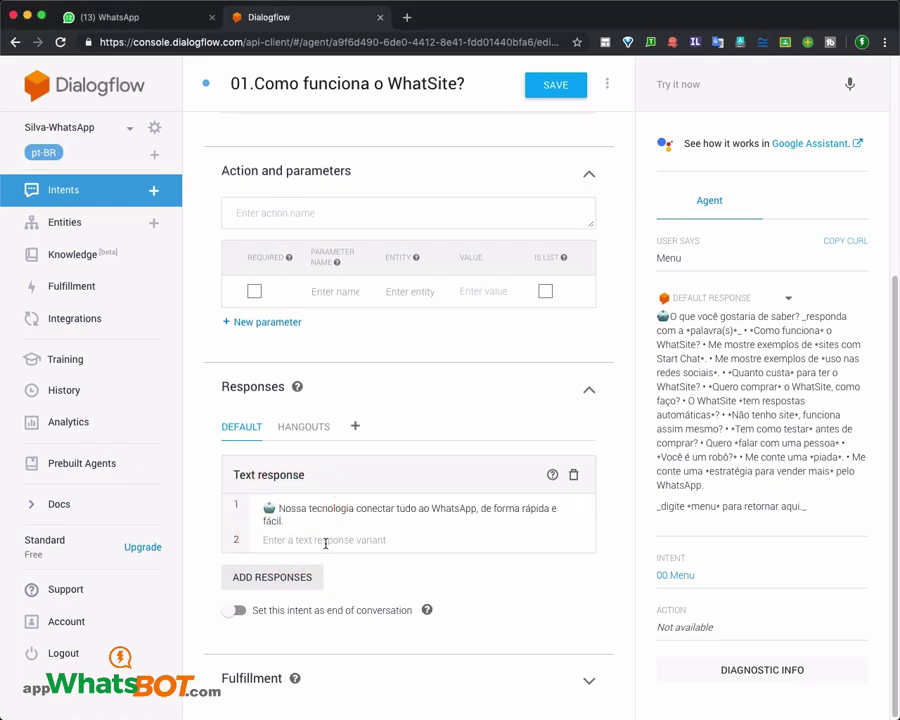
Add a second text response: "Com ela, você pode pegar seus Clientes que estão no Facebook, Instagram, Email e Site e levar para dentro do seu WhatsApp.".
left_click(292, 580)
left_click(332, 578)
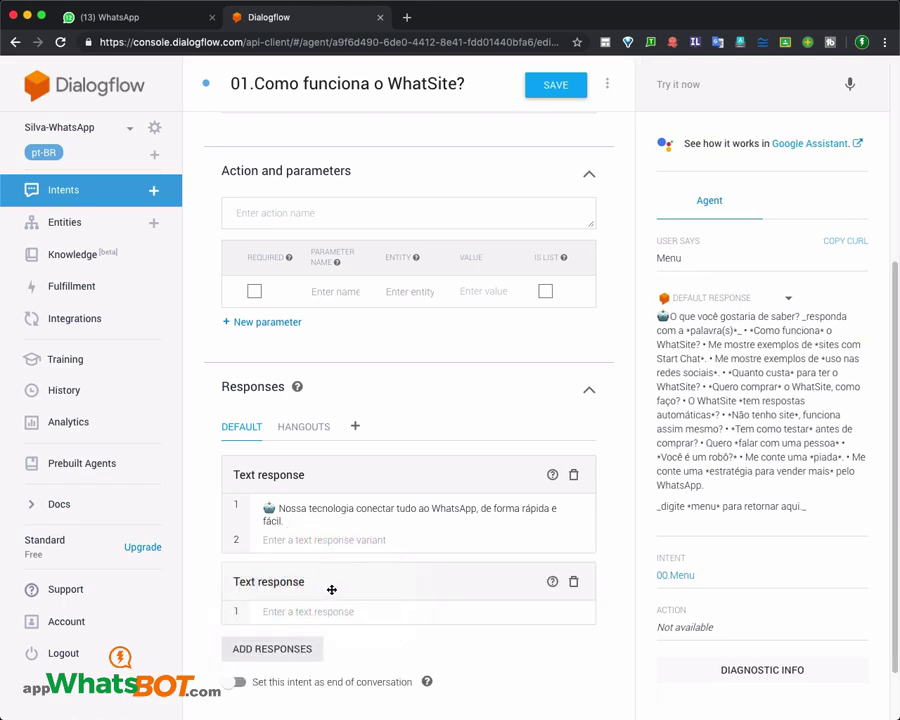
key("super+Tab")
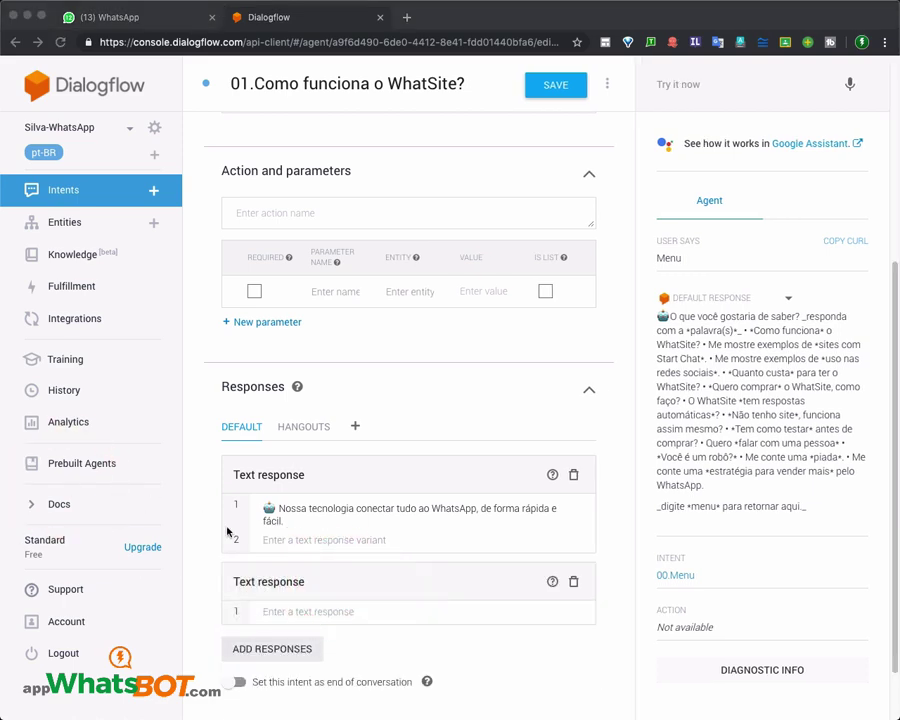
left_click(350, 611)
type("Com ela, você pode pegar seus Clientes que estão no Facebook, Instagram, Email e Site e levar para dentro do seu WhatsApp.")
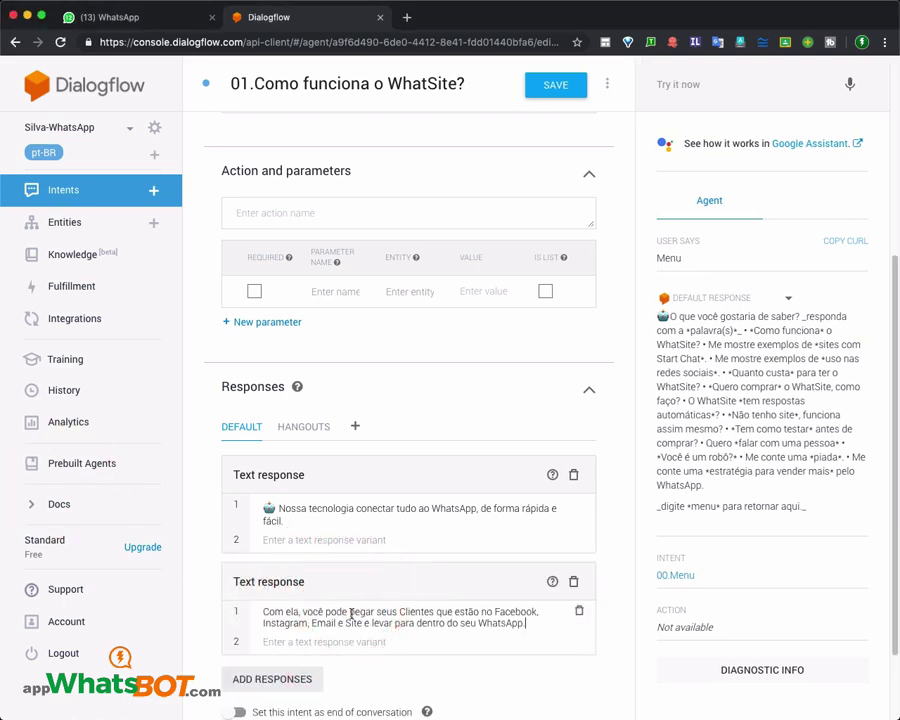
Add a third text response with the two variants "E tem mais" and "E isso não é tudo.".
scroll(352, 604, "down", 2)
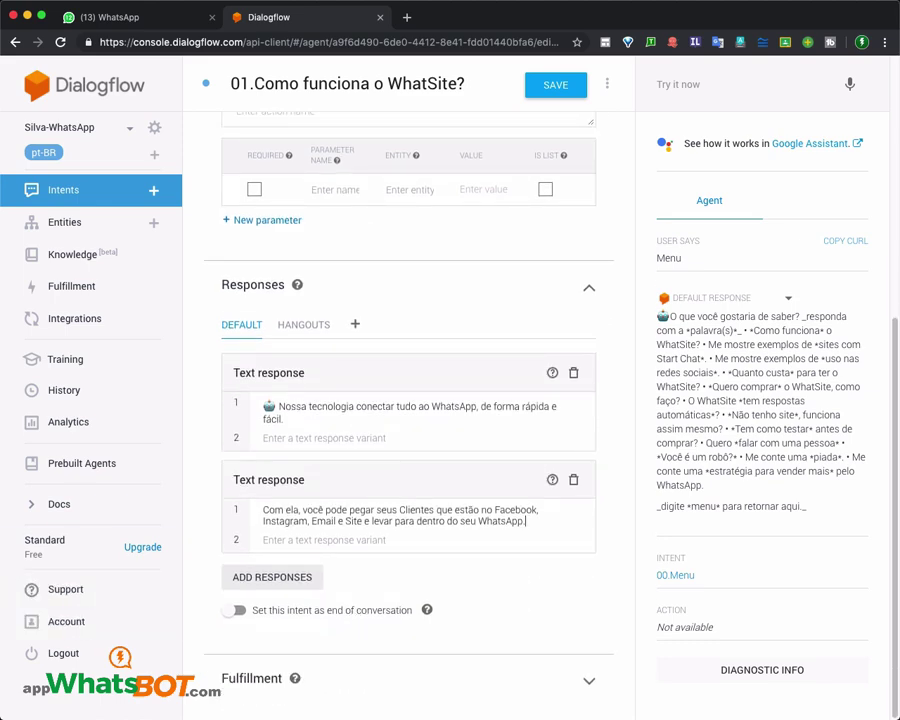
key("super+Tab")
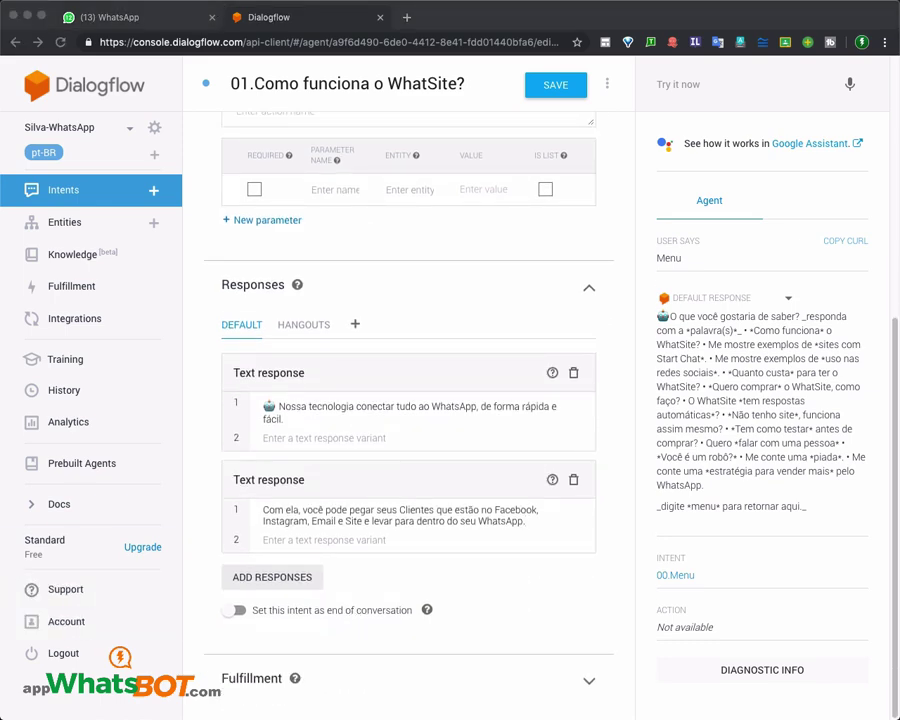
left_click(292, 577)
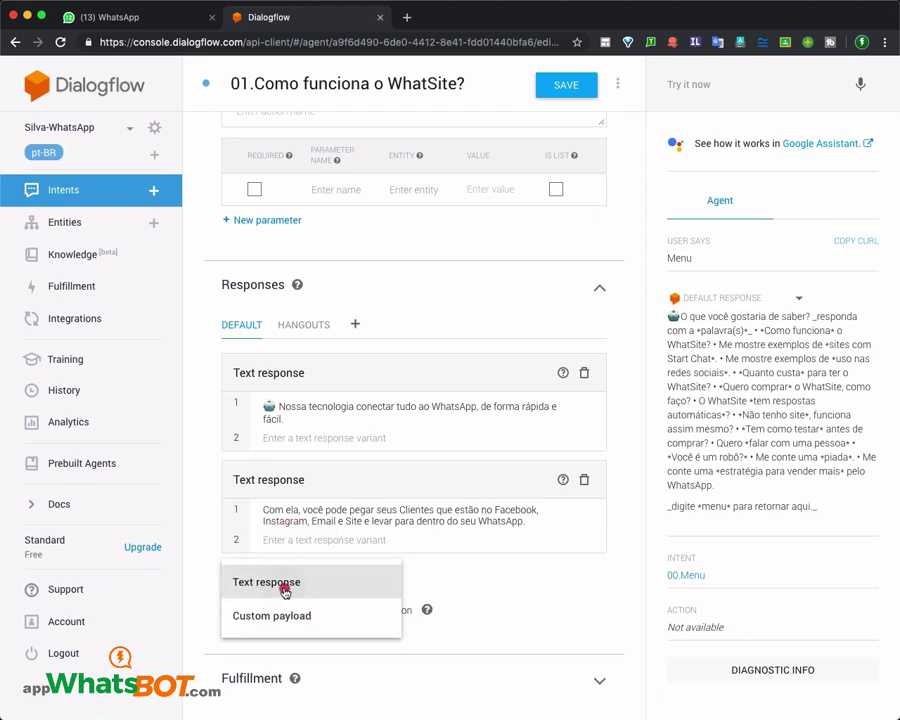
left_click(285, 590)
left_click(343, 611)
type("E tem mais")
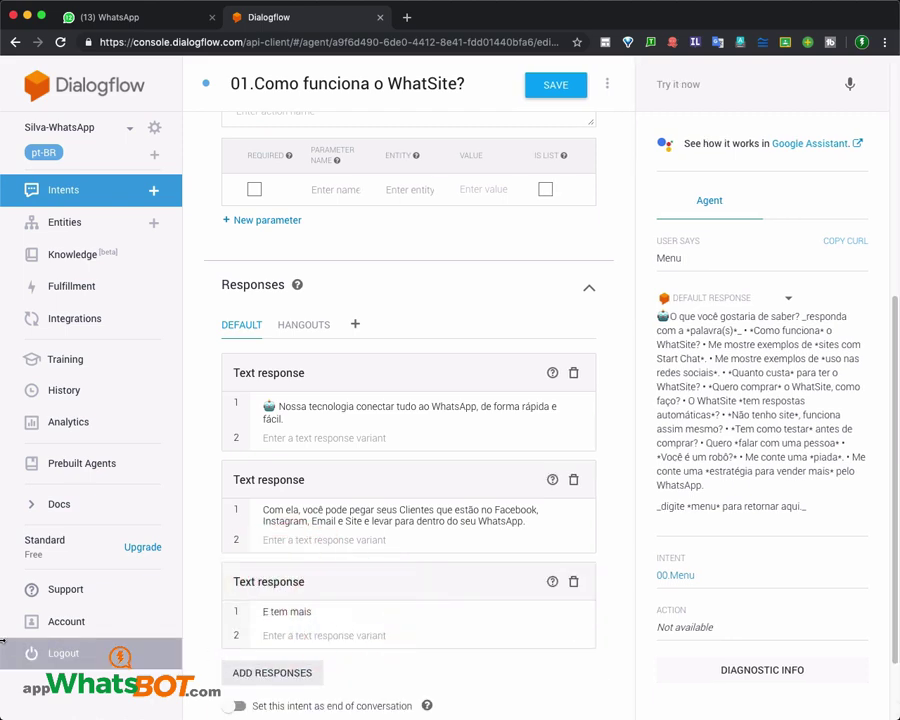
key("super+Tab")
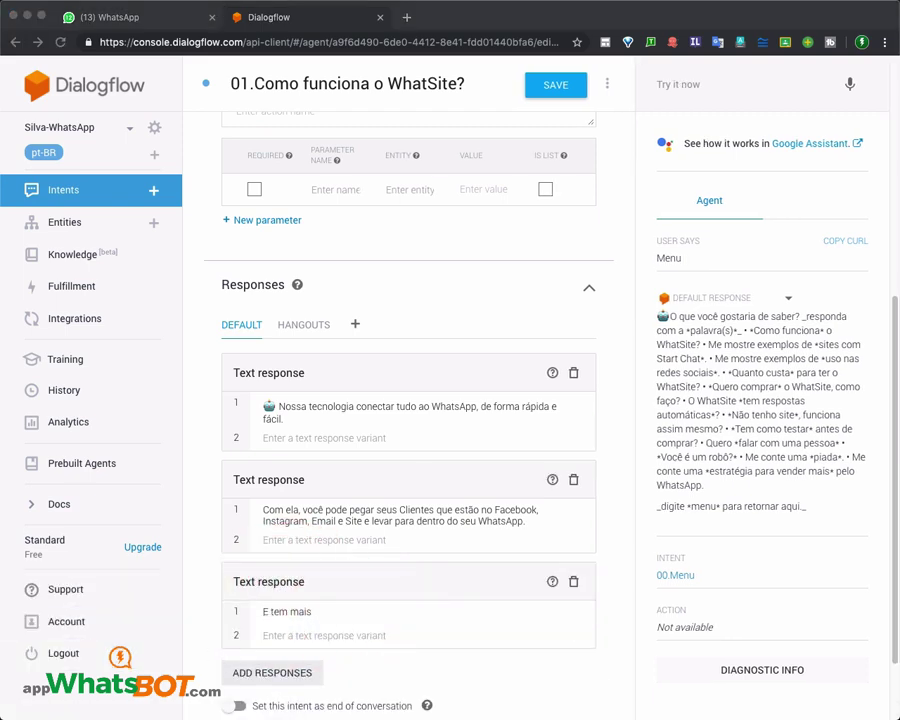
left_click(366, 629)
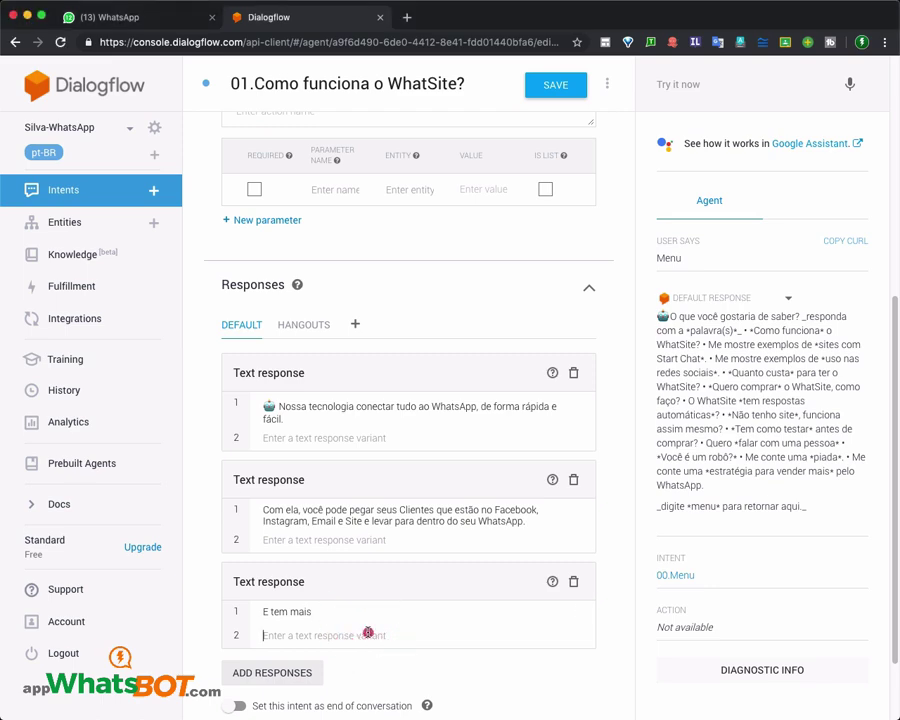
type("E isso não é tudo.")
Add a fourth text response reading "O seu Cliente não vai ter que esperar nada.".
scroll(368, 632, "down", 3)
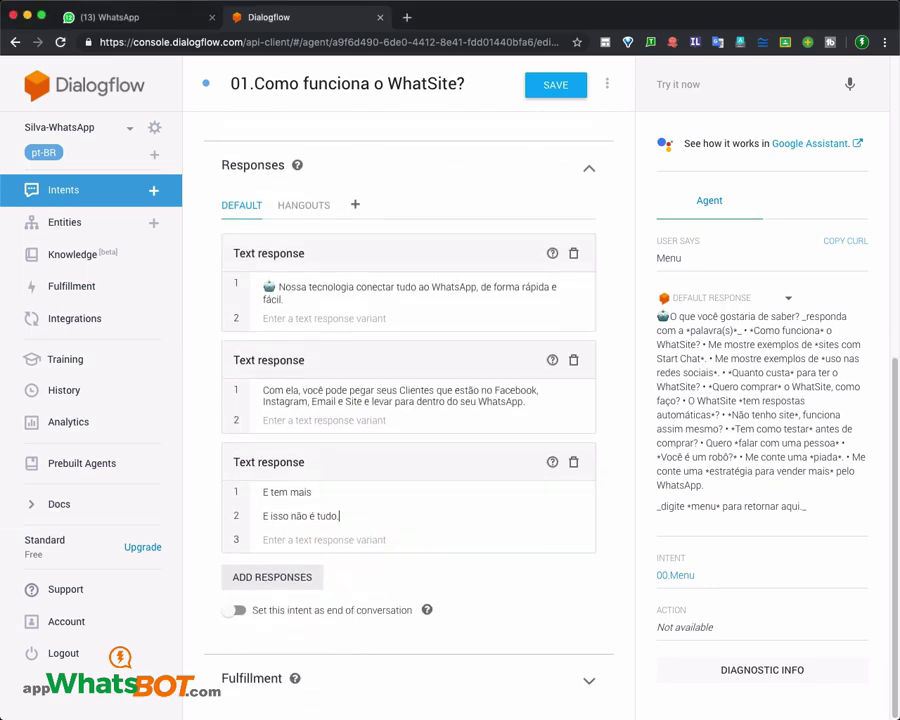
key("super+Tab")
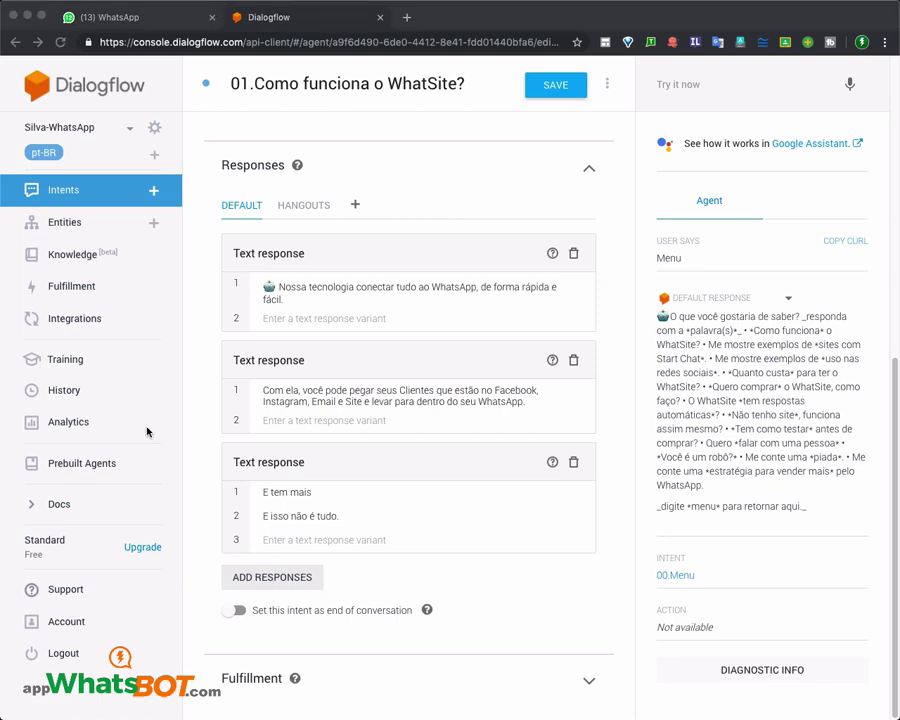
left_click(295, 576)
left_click(306, 594)
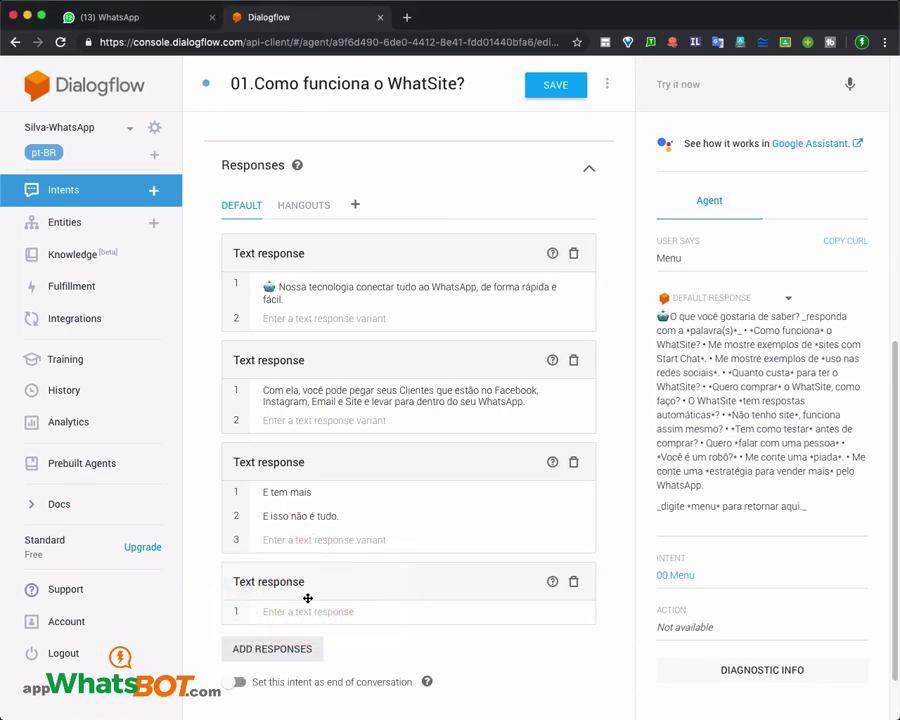
left_click(314, 608)
type("O seu Cliente não vai ter que esperar nada")
type(".")
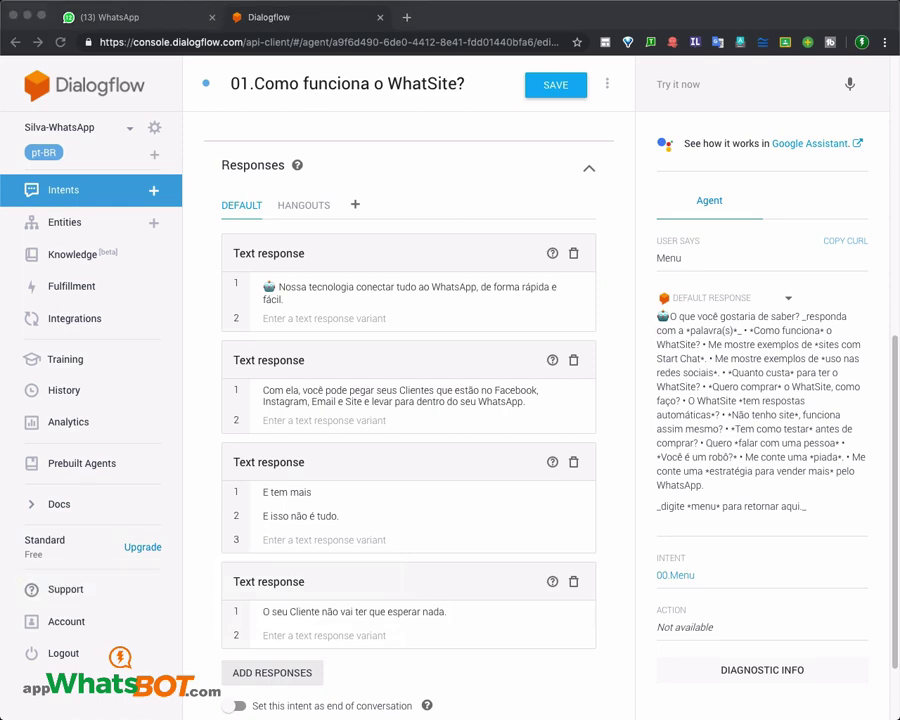
Add a fifth text response that asks "Gostou?".
scroll(345, 613, "down", 2)
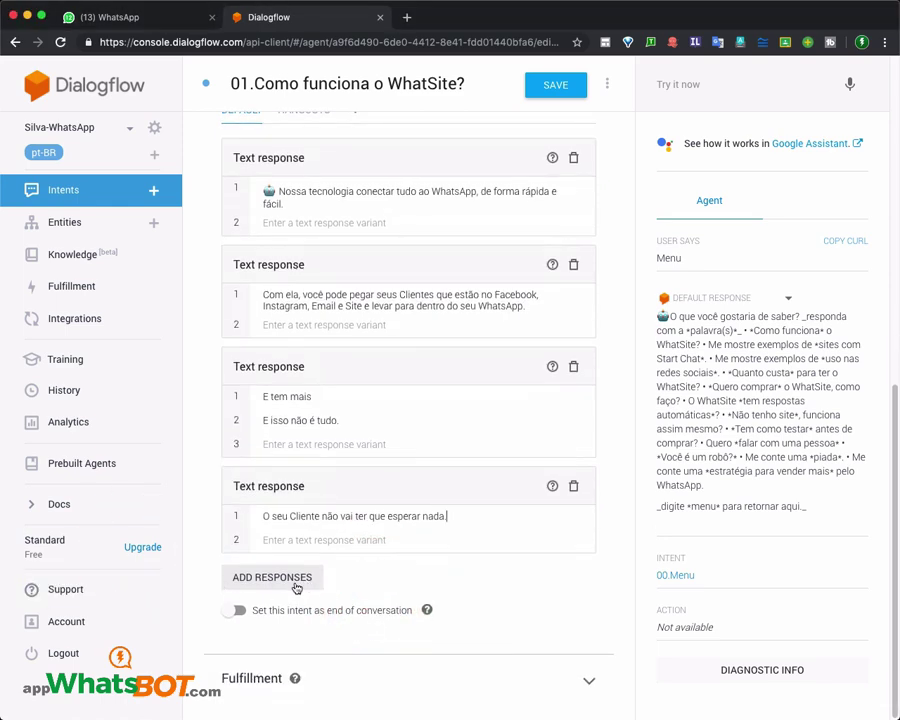
left_click(294, 580)
left_click(294, 582)
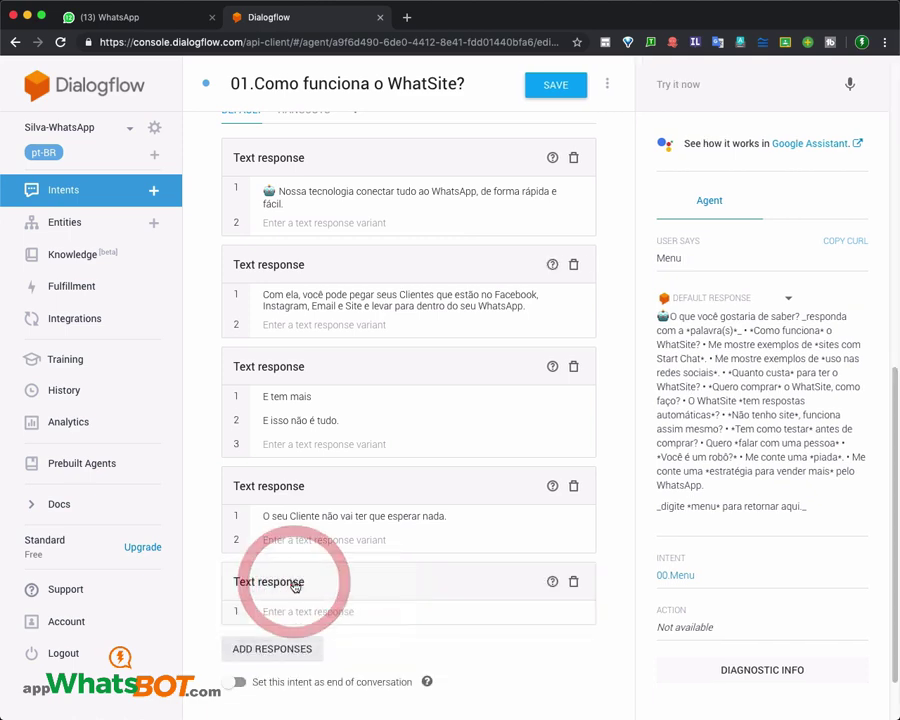
left_click(341, 612)
type("Gostou?")
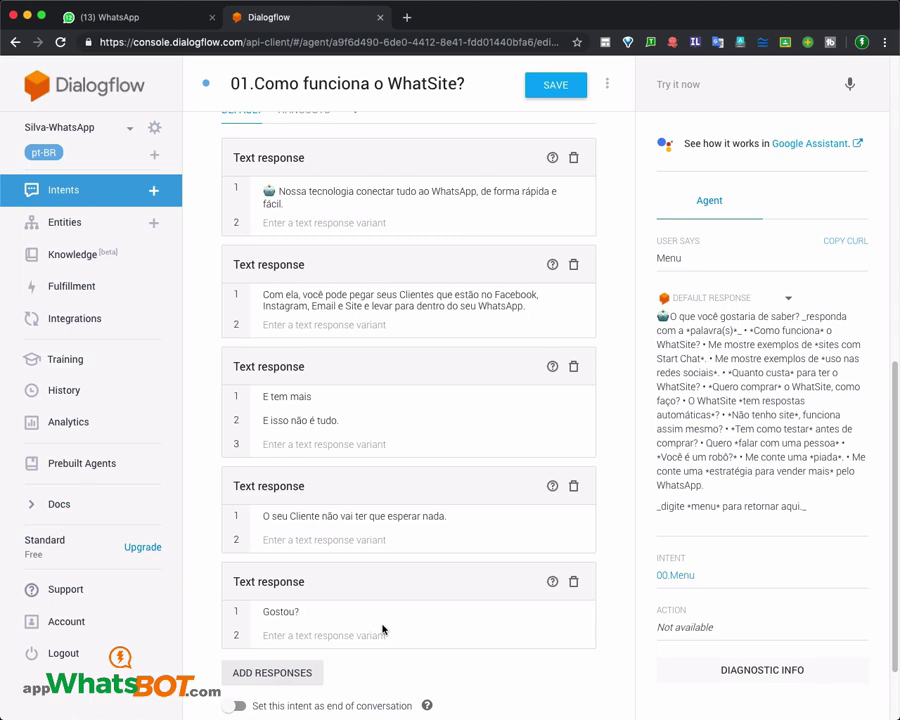
Review the intent's training phrases and responses, and save the intent.
scroll(408, 562, "up", 6)
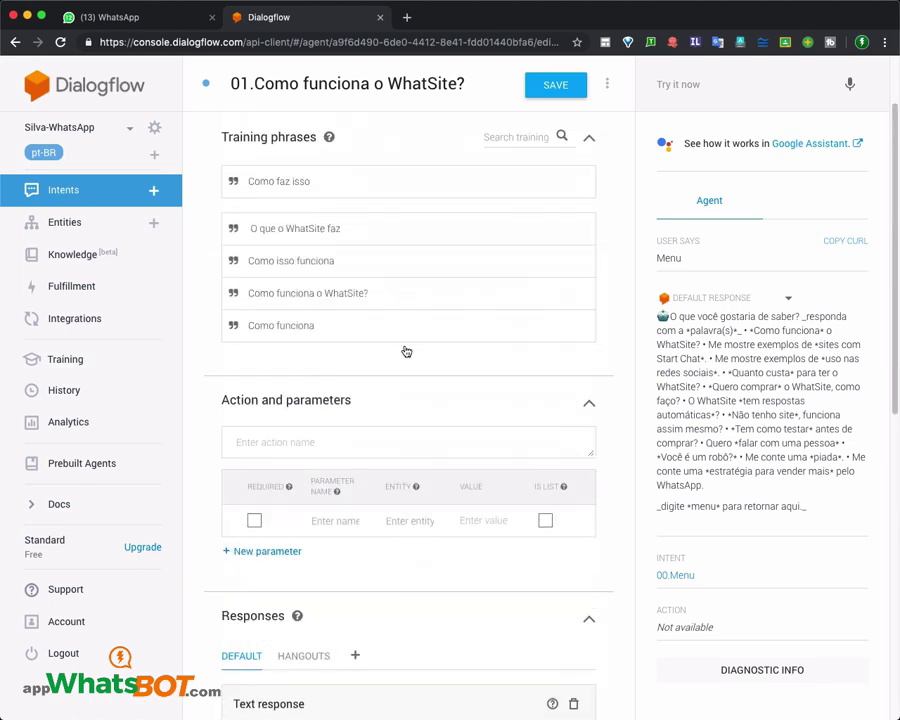
scroll(394, 400, "down", 6)
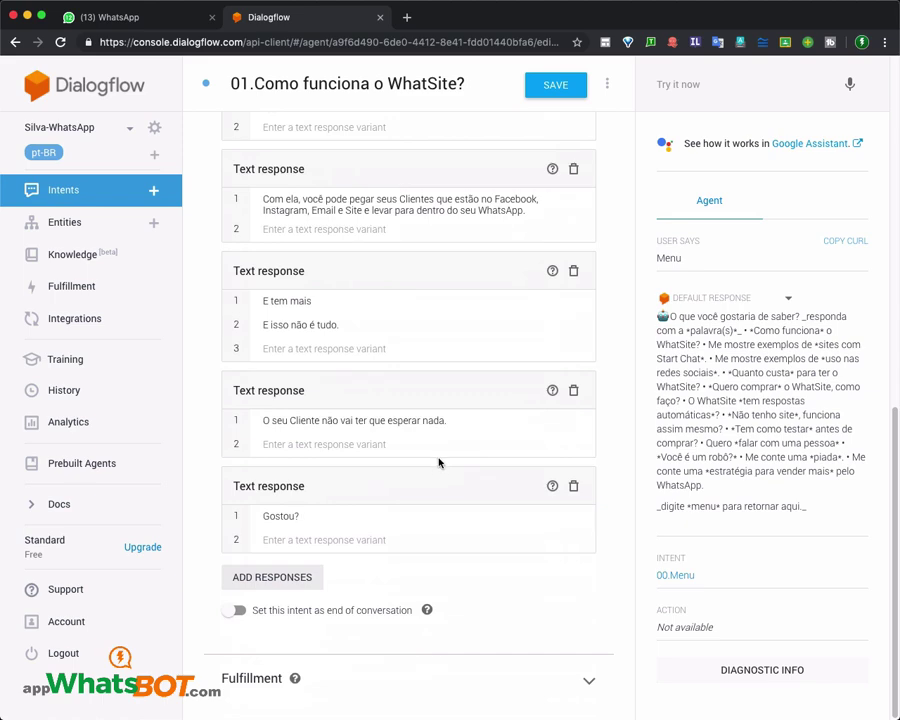
left_click(556, 86)
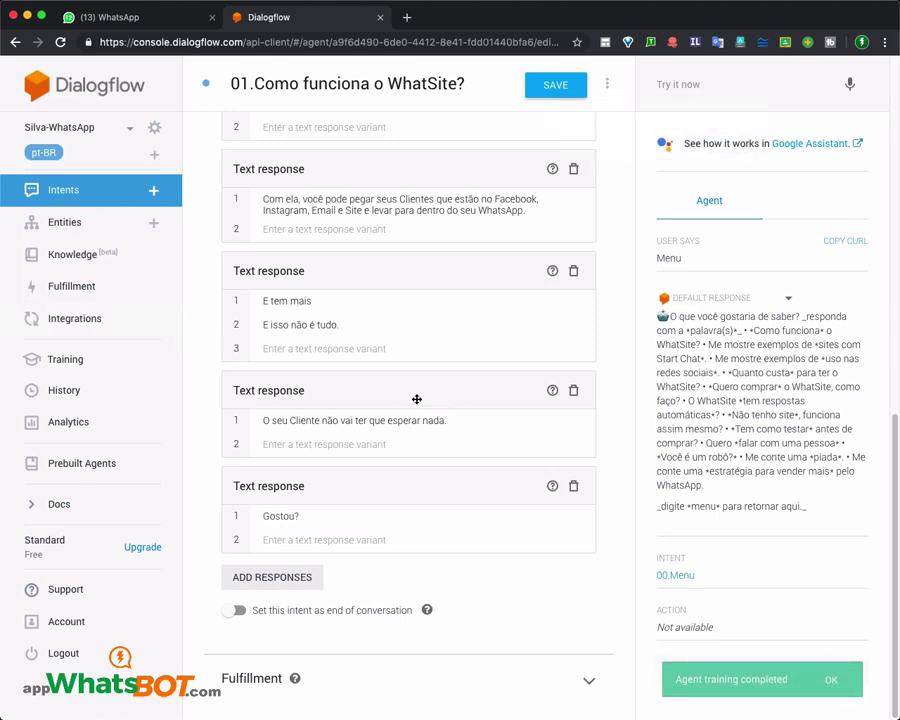
Reopen the 01.Como funciona o WhatSite? intent from the intents list and examine its text responses, including the closing "Gostou?" question.
left_click(88, 199)
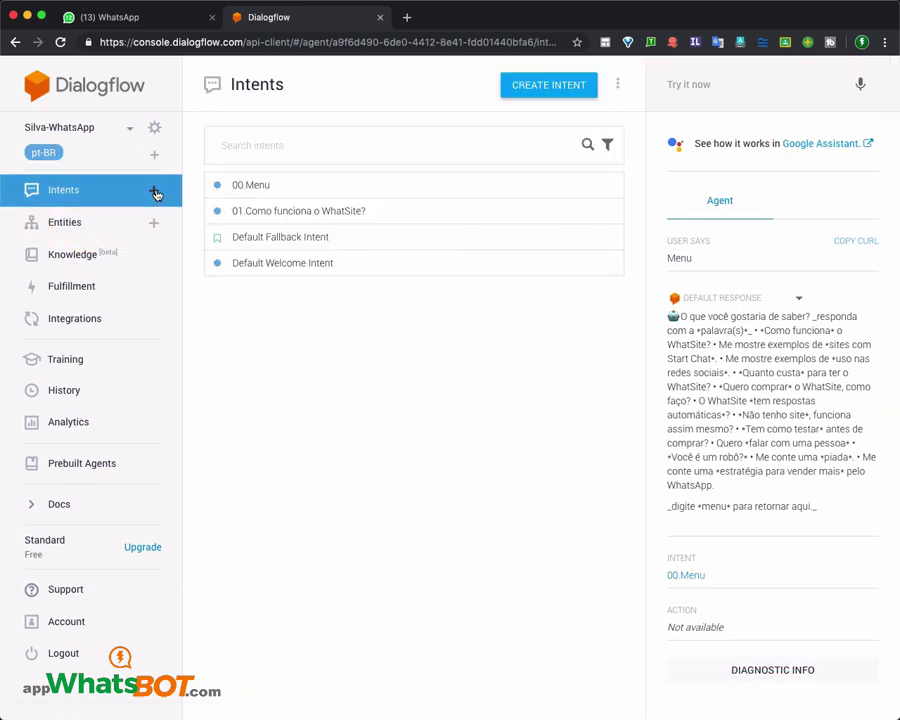
left_click(362, 211)
scroll(474, 406, "down", 10)
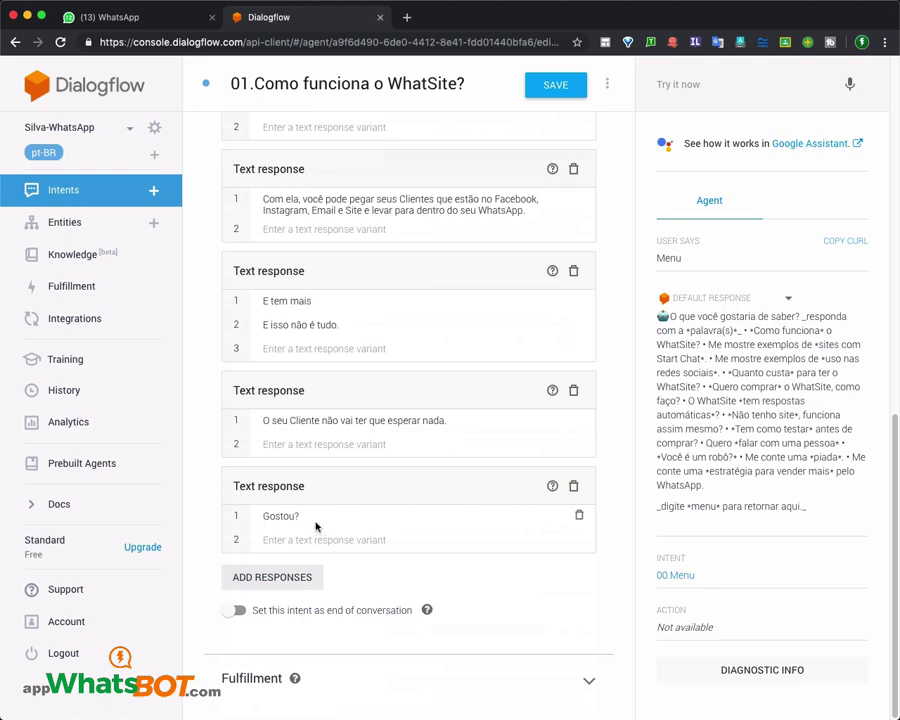
left_click(281, 514)
triple_click(262, 514)
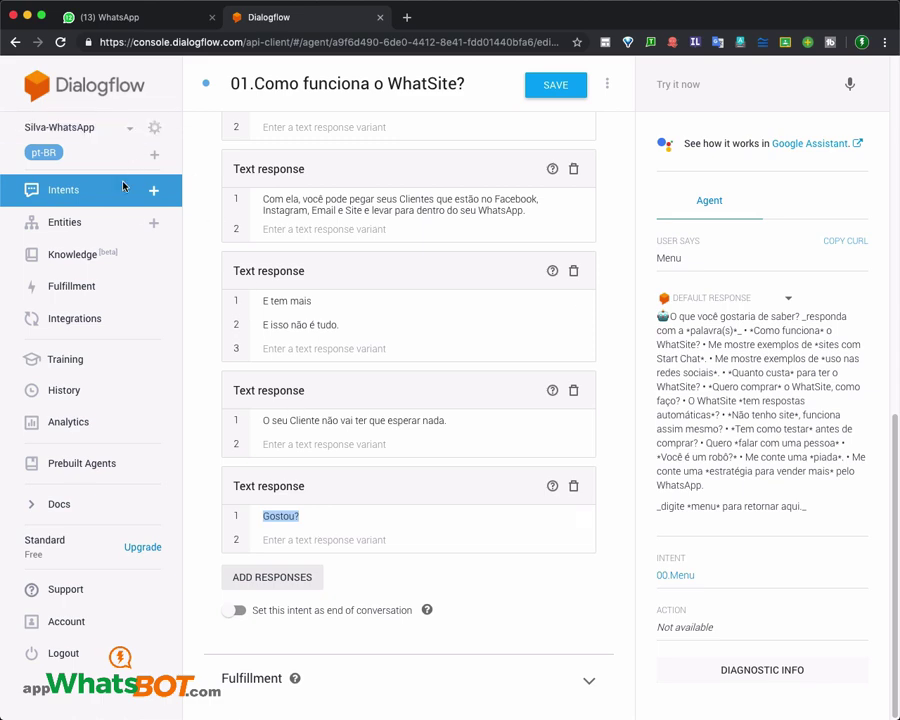
scroll(364, 417, "up", 3)
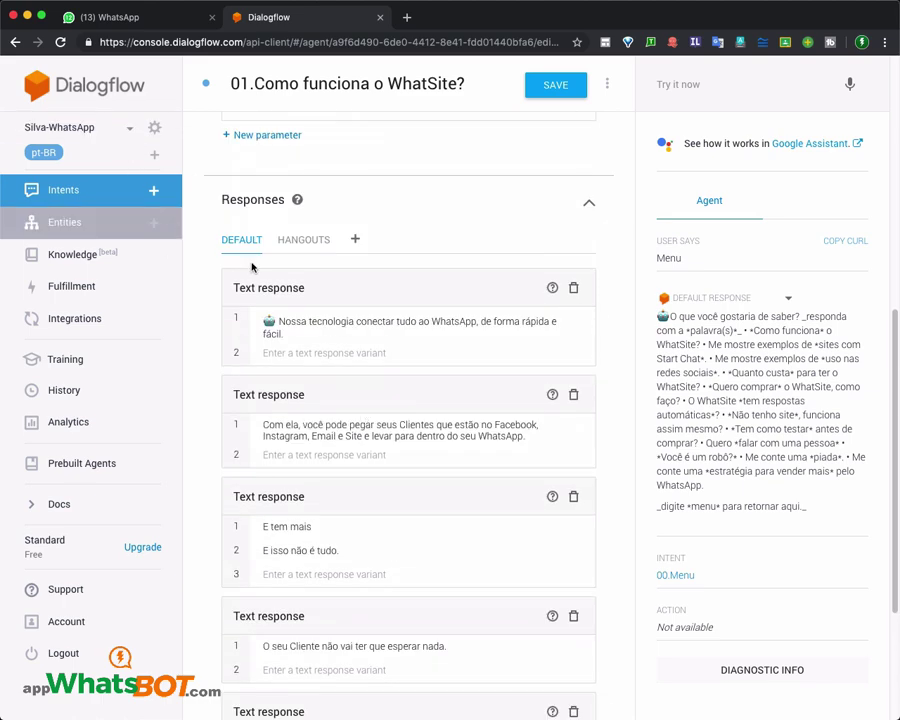
left_click_drag(269, 424, 426, 446)
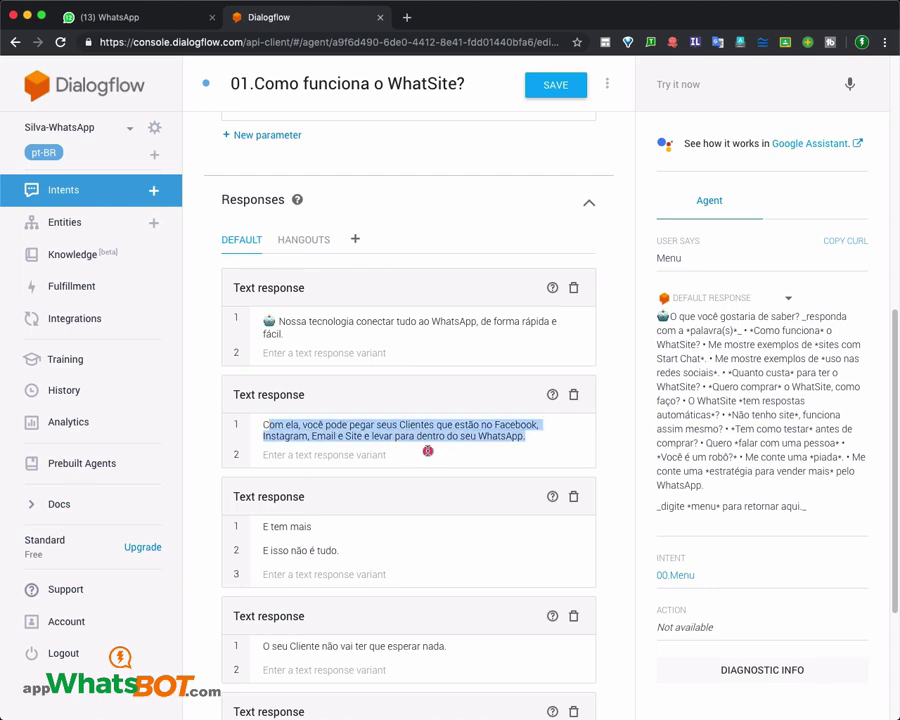
Add a "yes" follow-up intent to 01.Como funciona o WhatSite? in the intents list.
left_click(120, 192)
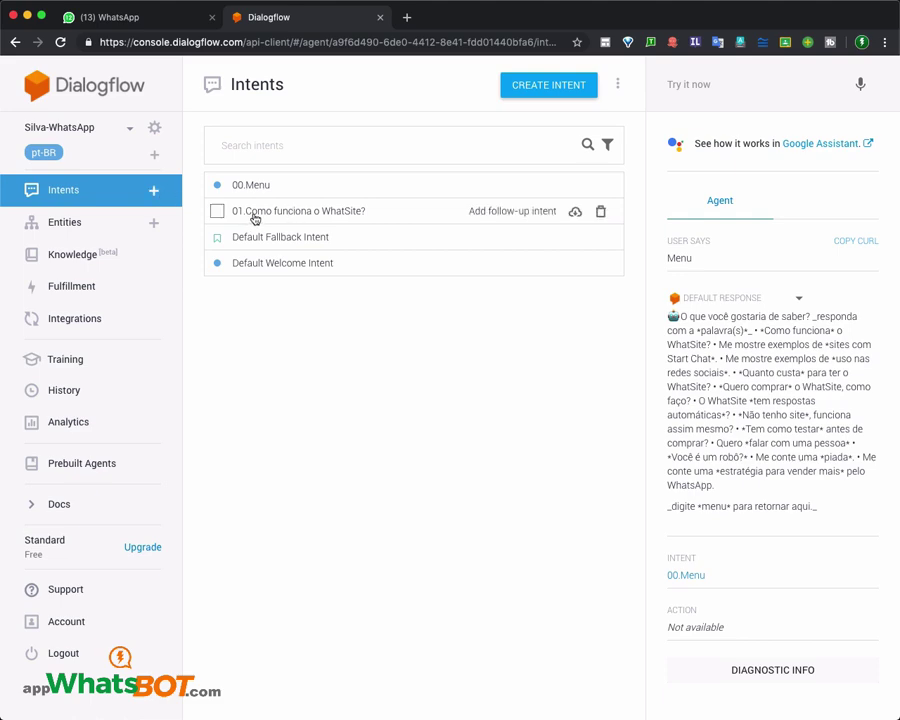
left_click(532, 214)
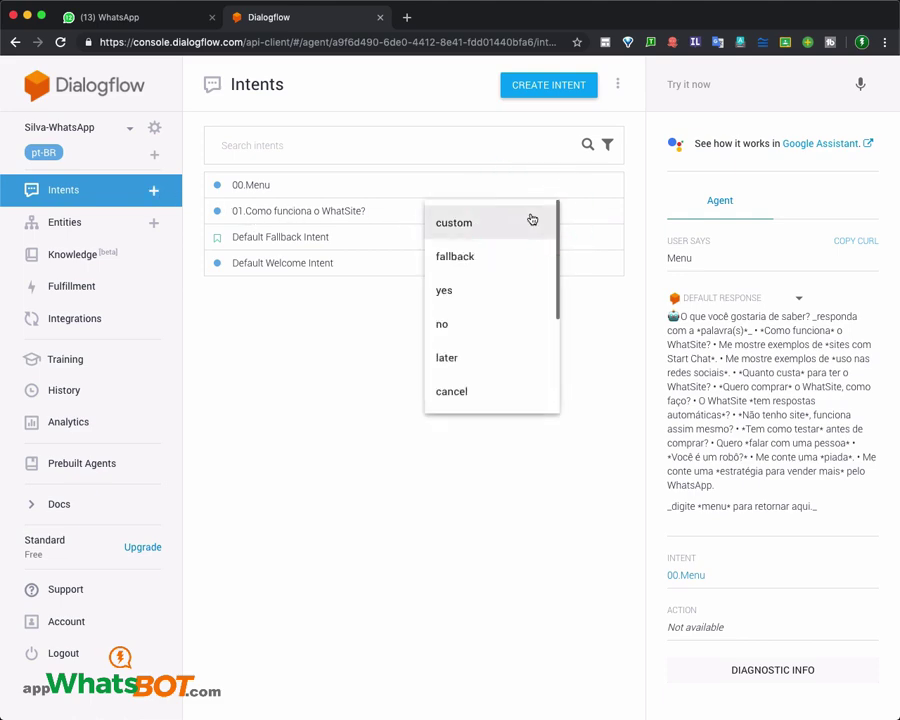
left_click(459, 291)
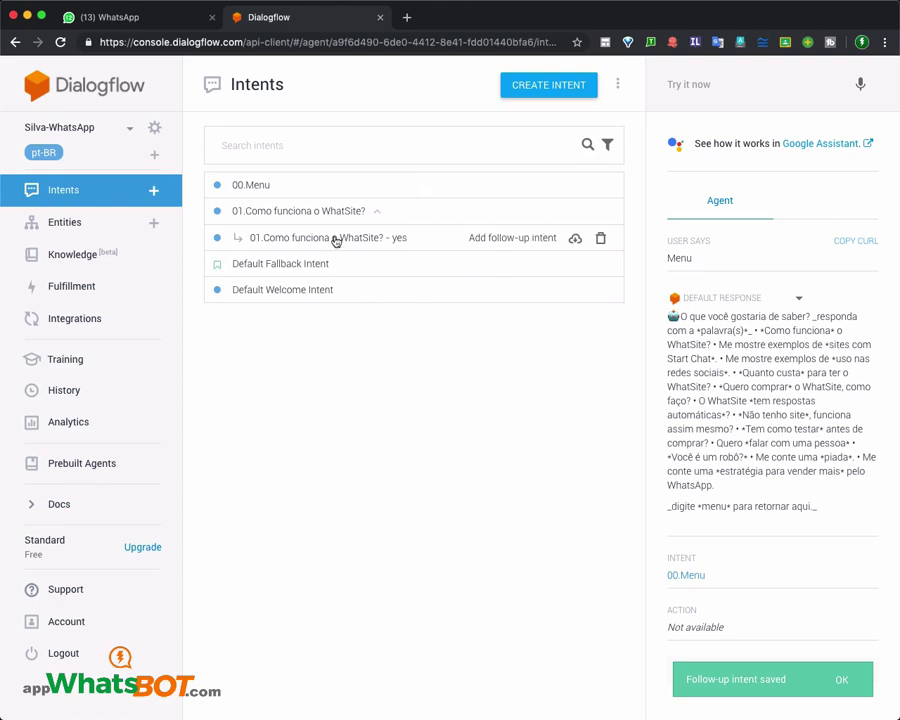
Open the "01.Como funciona o WhatSite? - yes" follow-up intent and examine its contexts, training phrases and action.
left_click(359, 238)
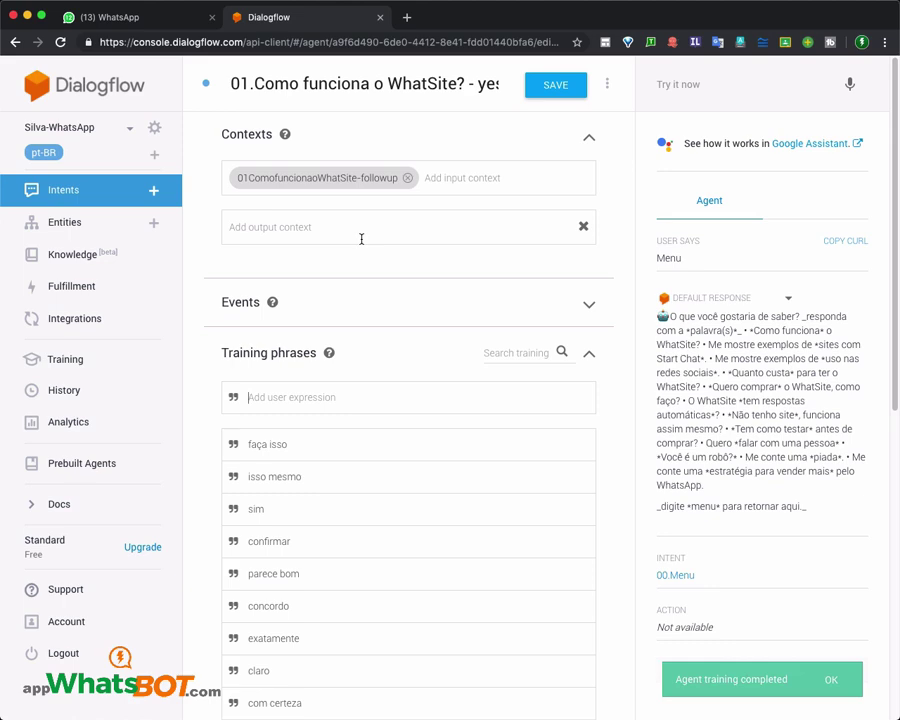
scroll(361, 238, "down", 2)
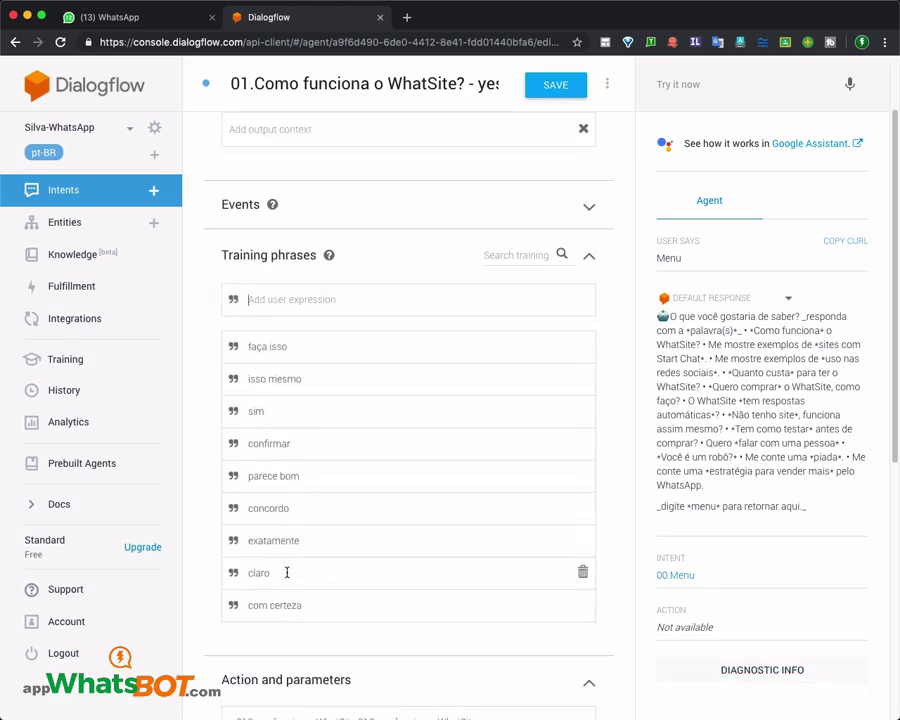
scroll(327, 621, "down", 3)
scroll(328, 626, "down", 7)
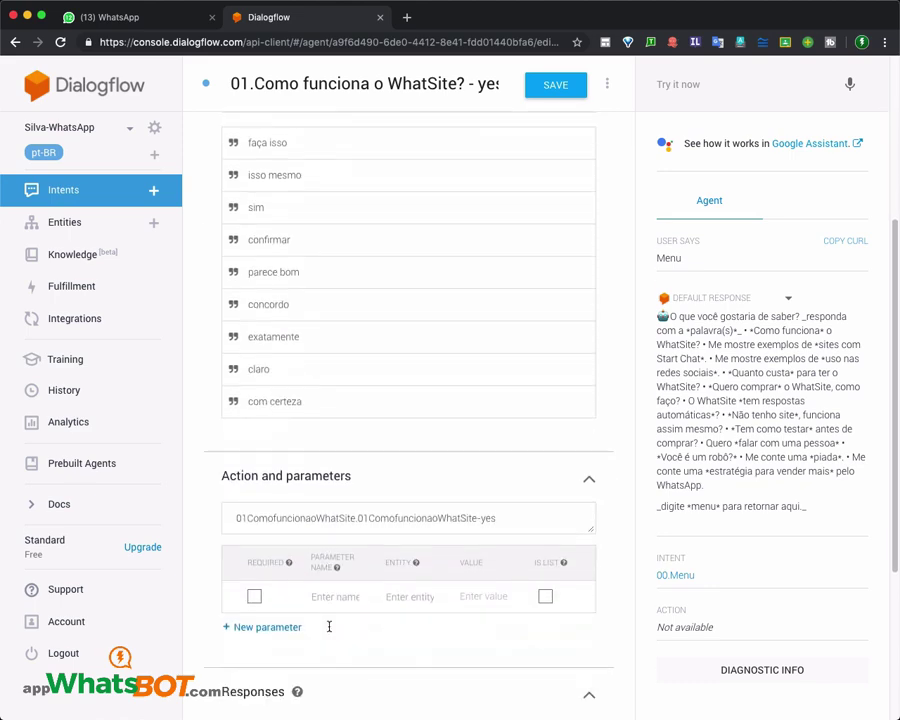
scroll(330, 631, "up", 10)
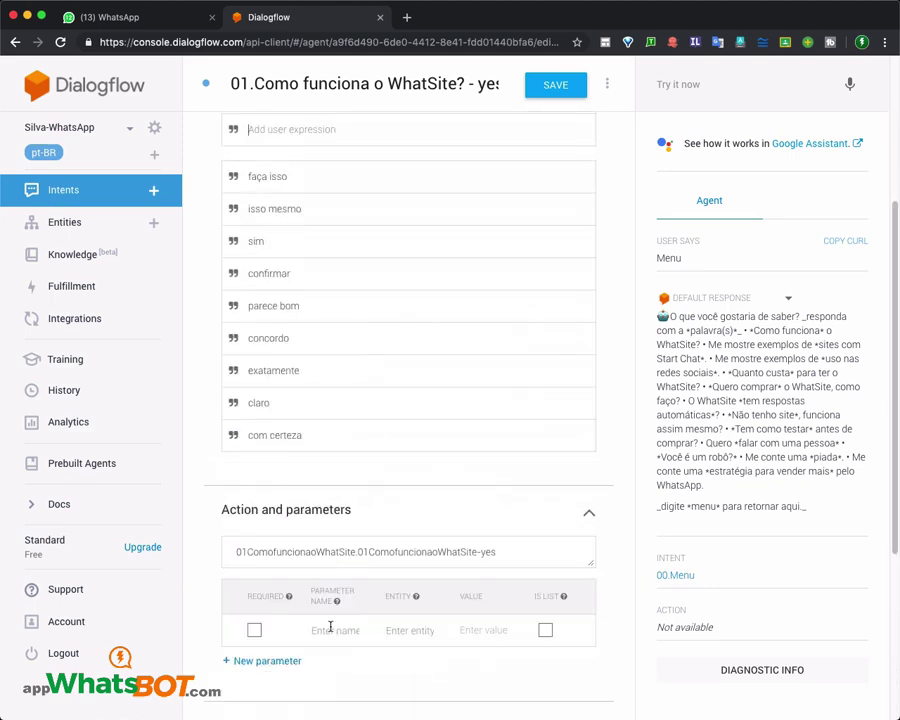
Get the 👍 emoji from the WhatsApp emoji picker and add it as a training phrase of the Dialogflow yes follow-up intent.
left_click(124, 16)
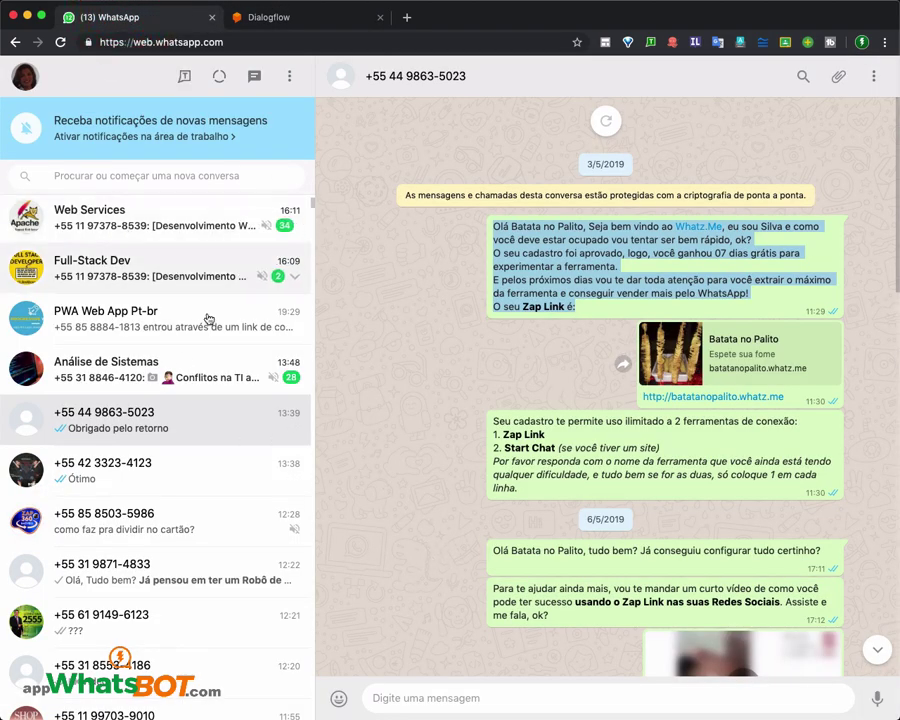
left_click(414, 694)
left_click(339, 697)
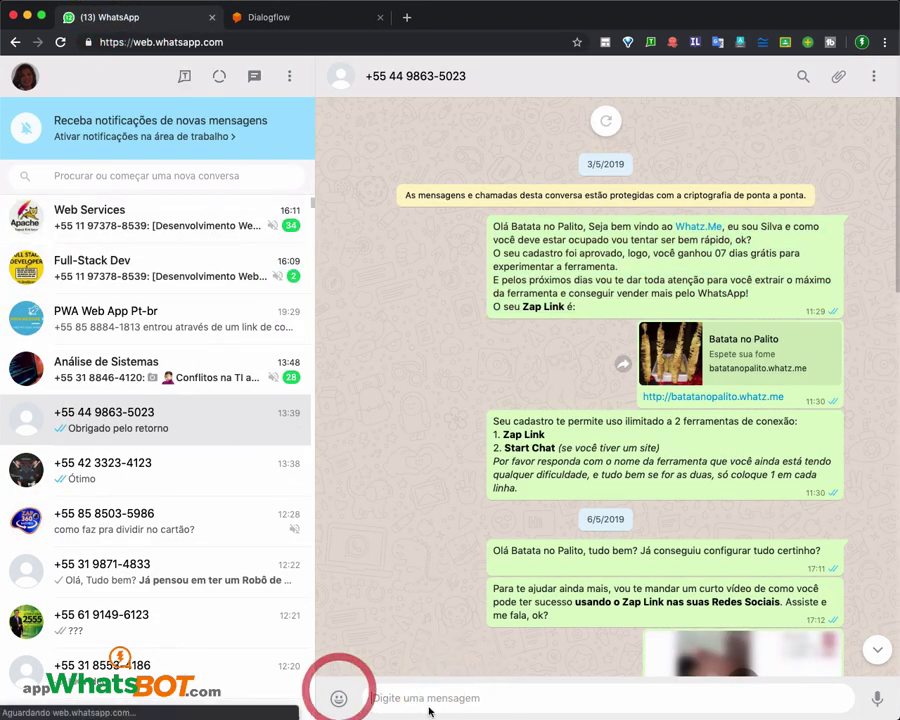
left_click(340, 562)
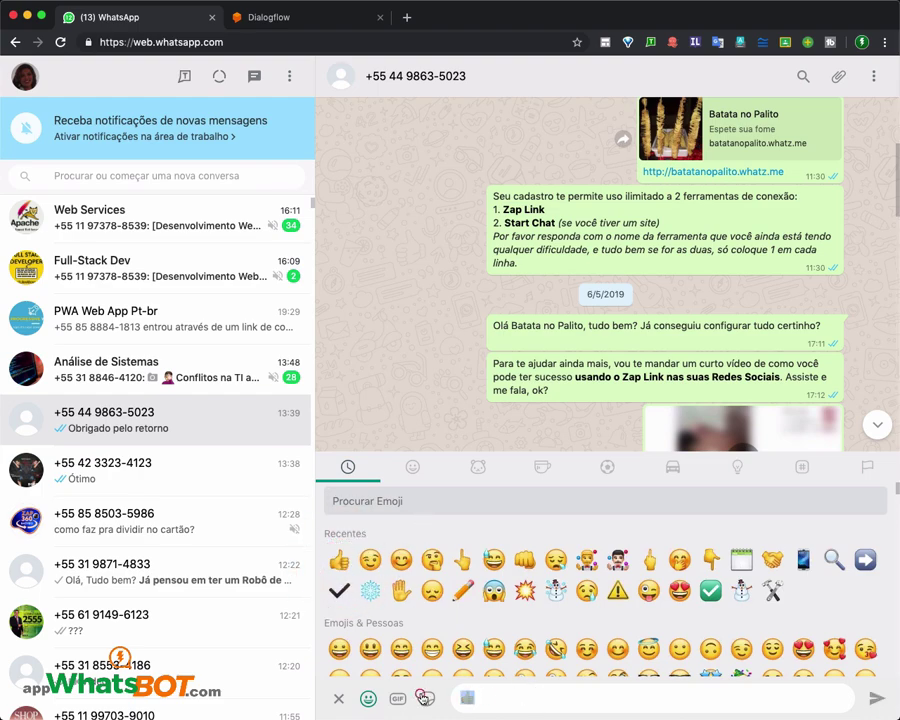
left_click(268, 18)
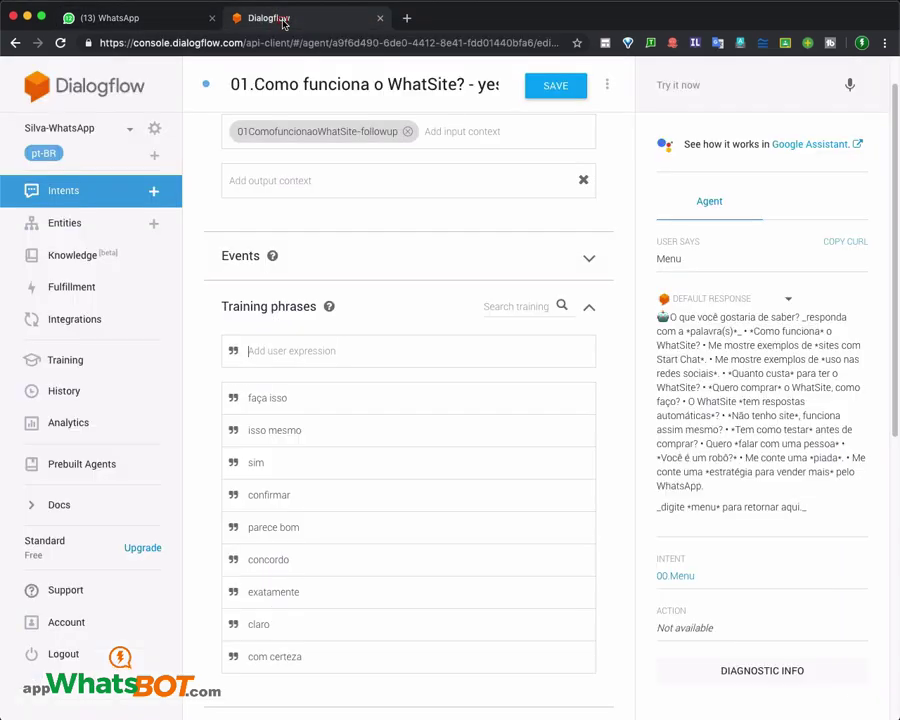
left_click(356, 346)
type("👍")
key("Return")
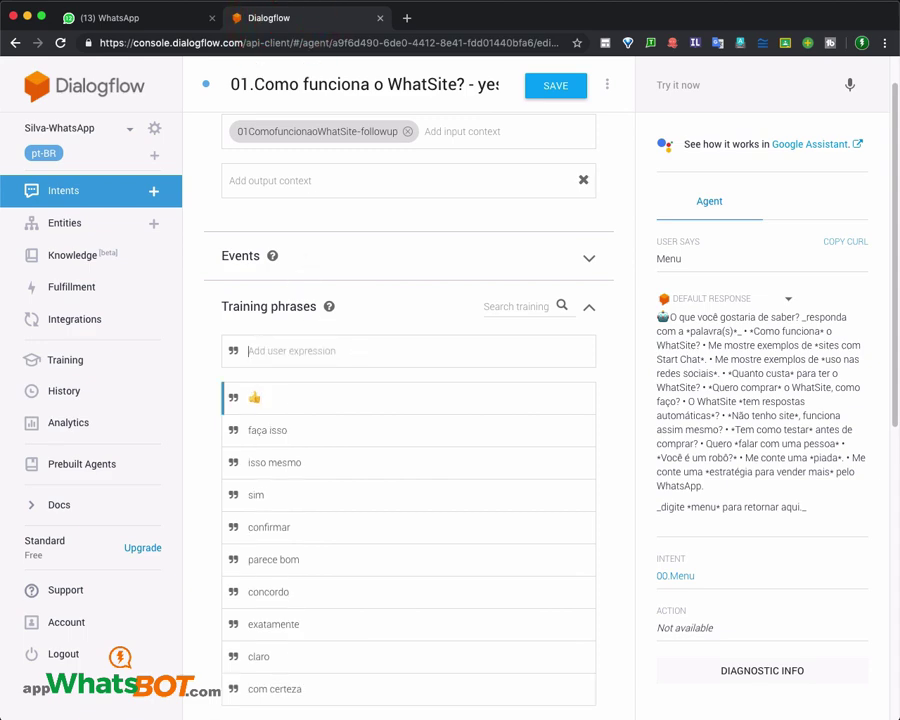
Review the yes follow-up intent's training phrases, action and input context.
scroll(474, 492, "down", 2)
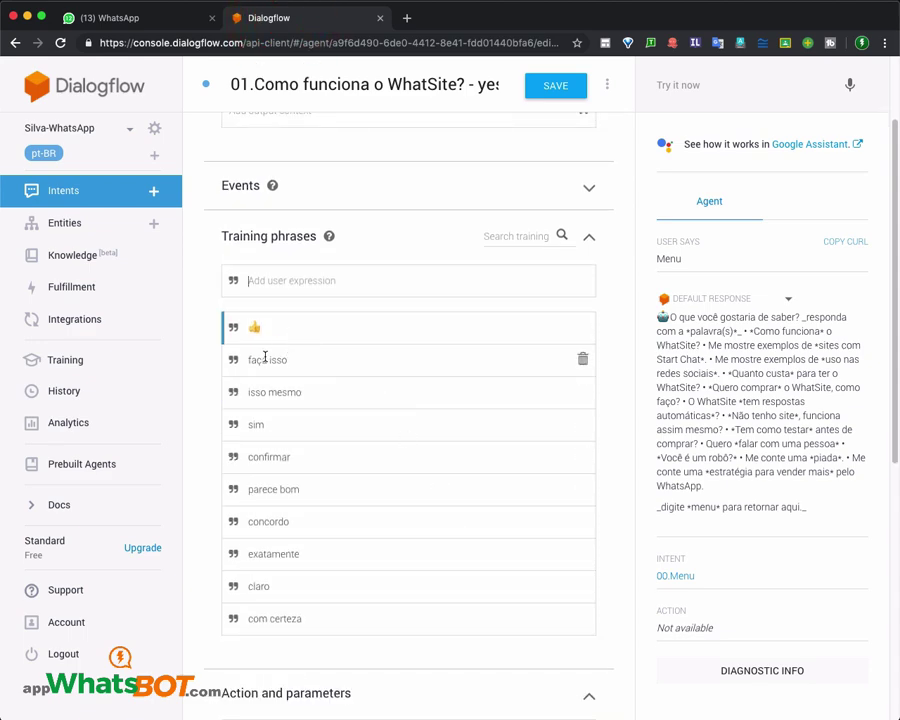
left_click(330, 518)
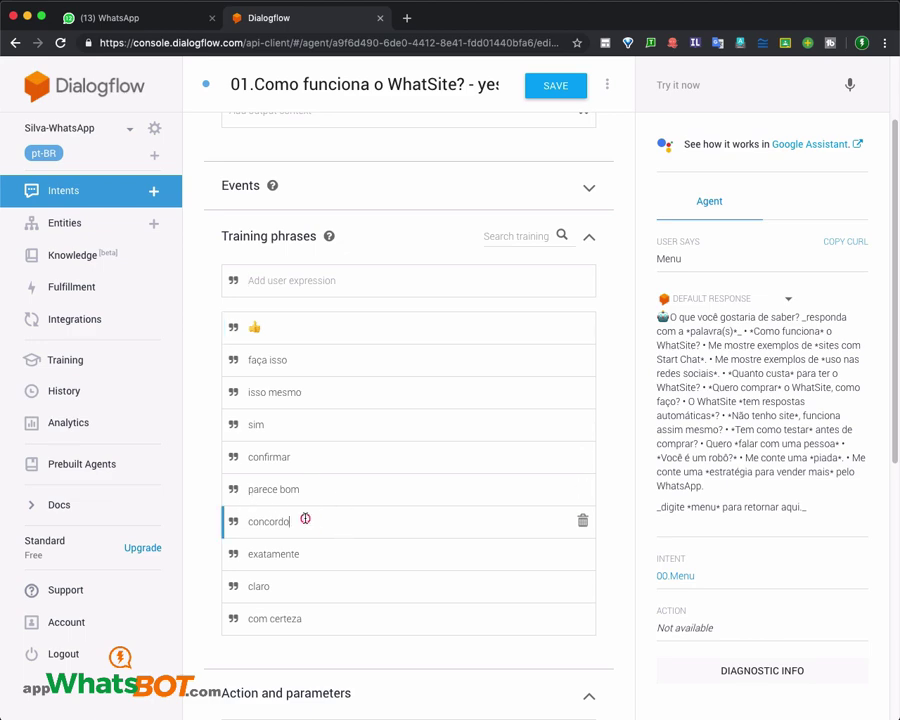
left_click(323, 562)
left_click(313, 584)
left_click(364, 626)
scroll(383, 580, "down", 5)
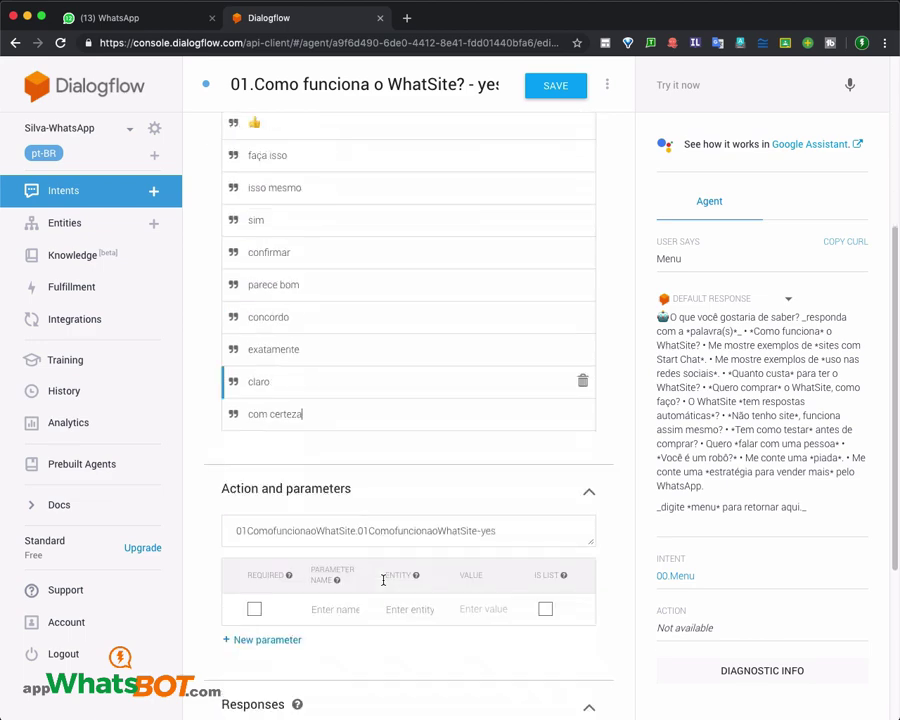
scroll(383, 580, "up", 3)
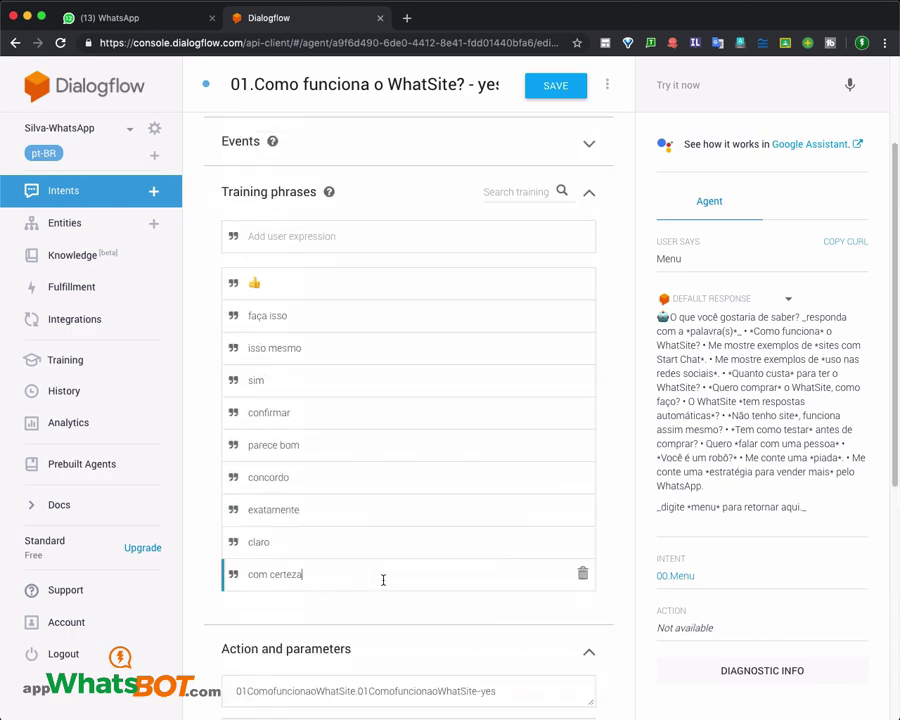
scroll(383, 580, "down", 1)
scroll(383, 580, "down", 2)
scroll(316, 436, "up", 4)
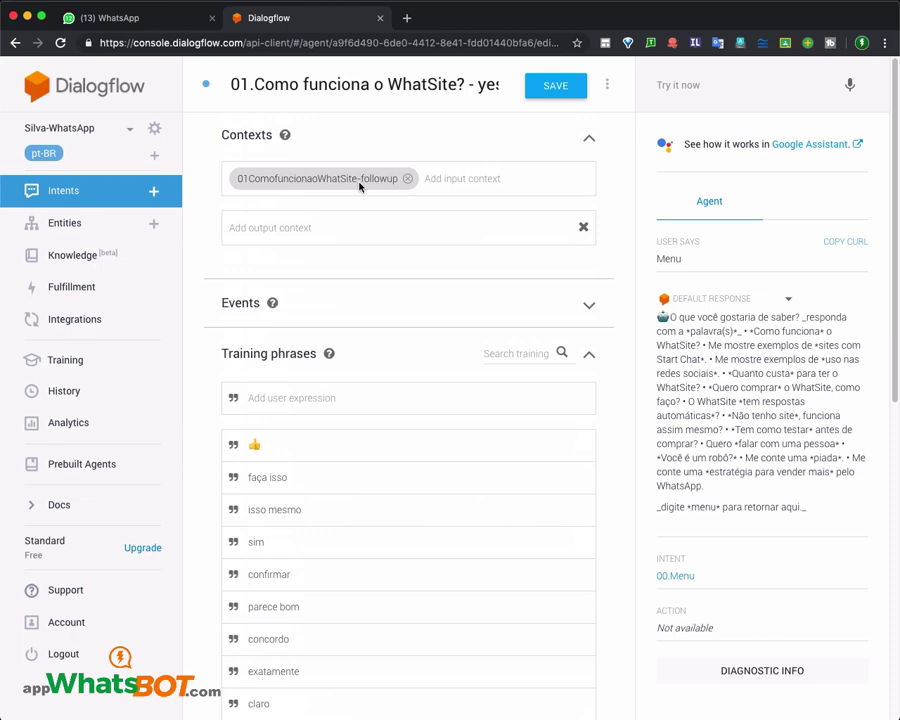
scroll(353, 214, "down", 2)
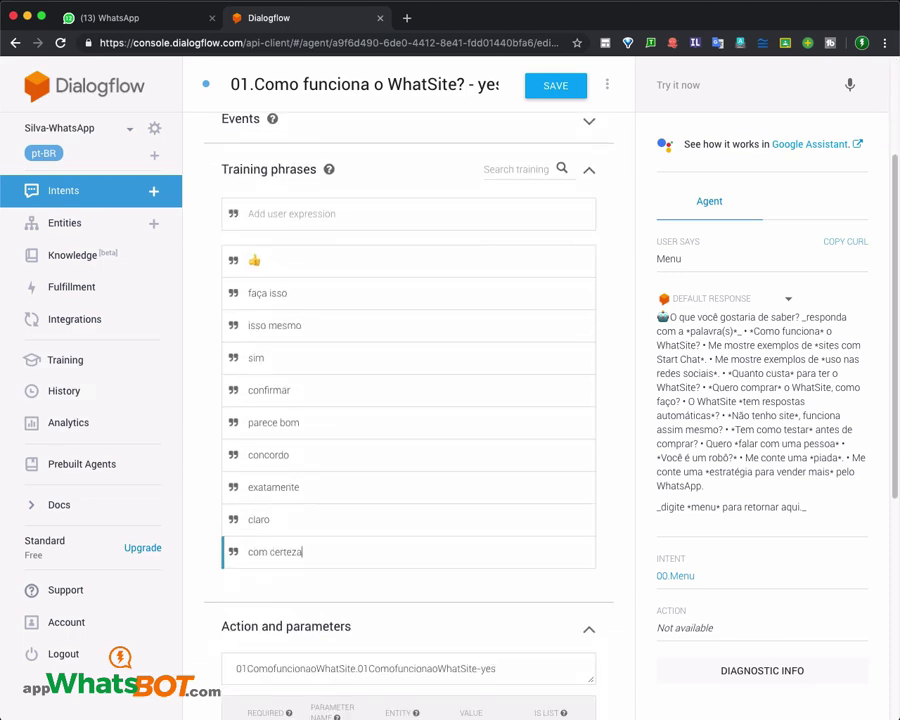
Enter the text response "Então bora Vender mais? Clique agora em bit.ly/EntradanoWhatsite e crie sua conta grátis. É um procedimento bem sim e leva mesmos de 5 min.".
key("super+Tab")
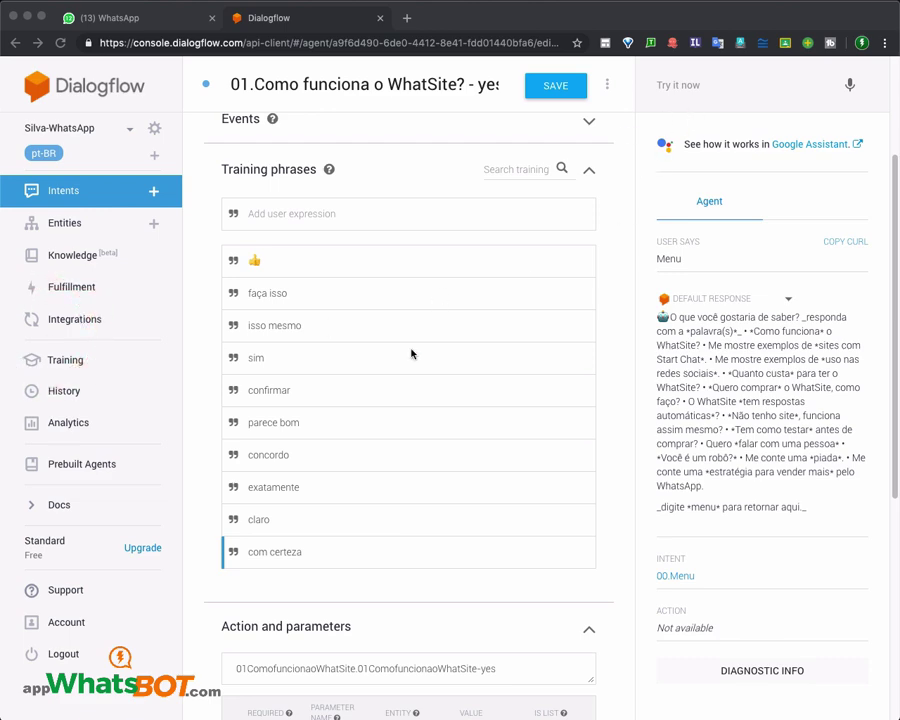
scroll(412, 353, "down", 5)
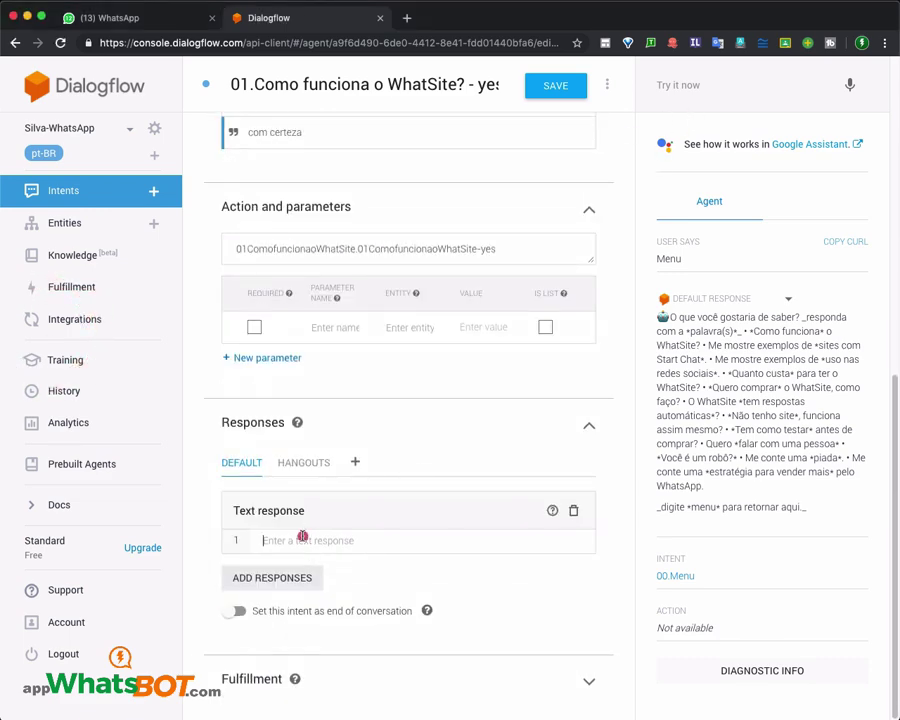
left_click(274, 539)
type("Então bora Vender mais? Clique agora em bit.ly/EntradanoWhatsite e crie sua conta grátis. É um procedimento bem sim e leva mesmos de 5 min.")
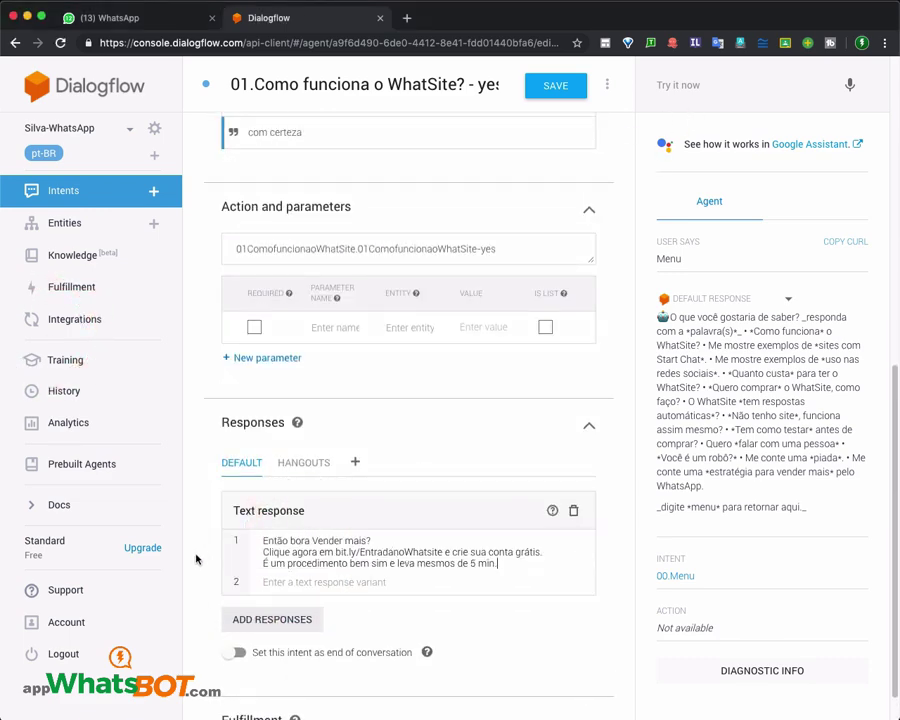
Insert the robot emoji from the clipboard history before "Então bora Vender mais?" in the text response.
left_click(272, 543)
left_click(263, 539)
left_click(622, 8)
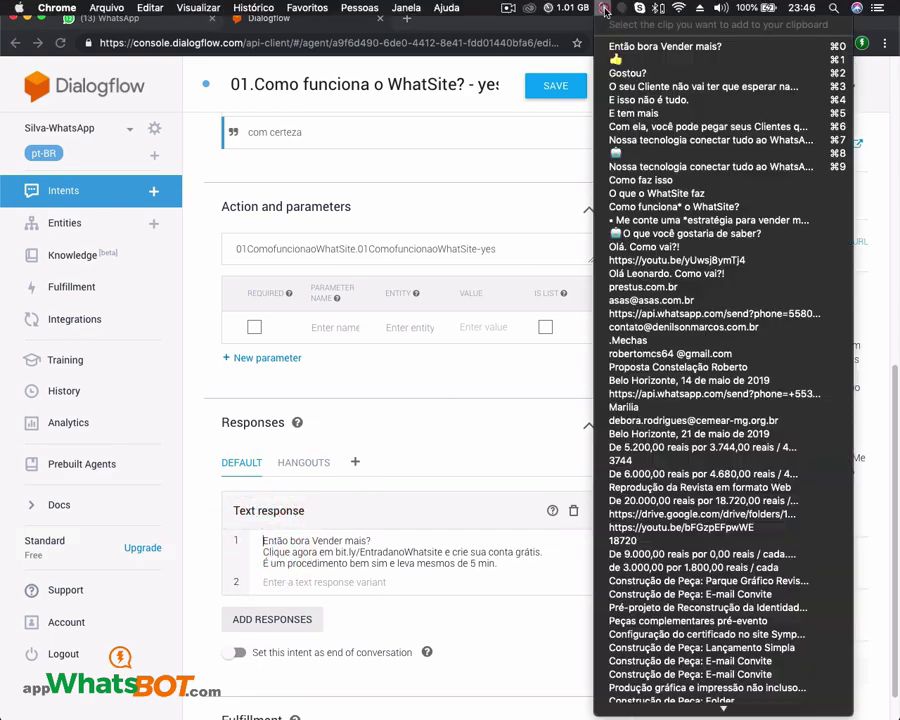
left_click(645, 152)
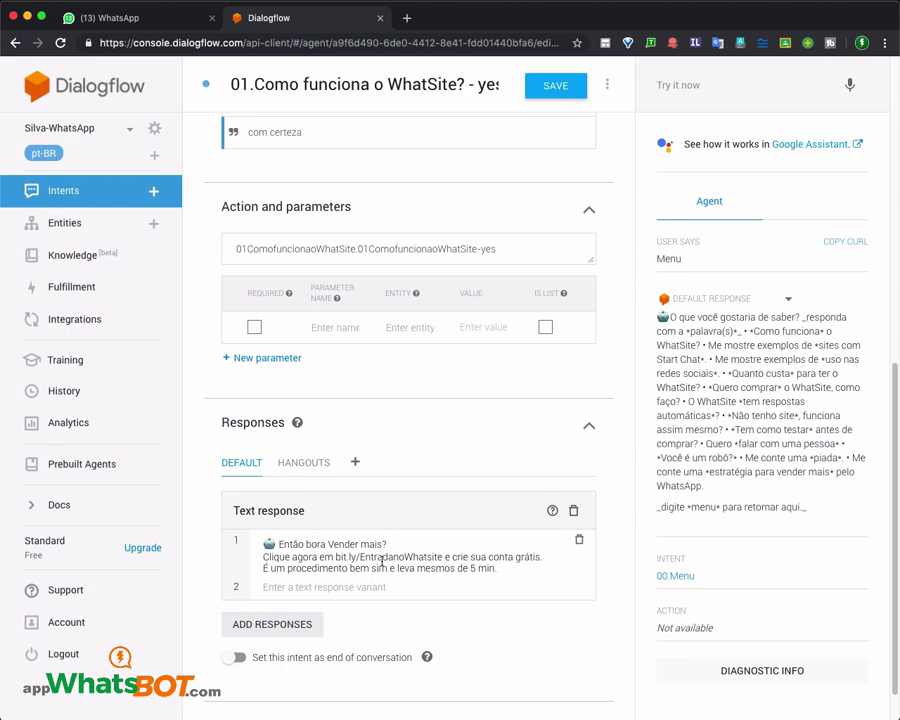
Move the two lines after "Então bora Vender mais?" into a second text response.
left_click_drag(560, 568, 249, 558)
key("ctrl+c")
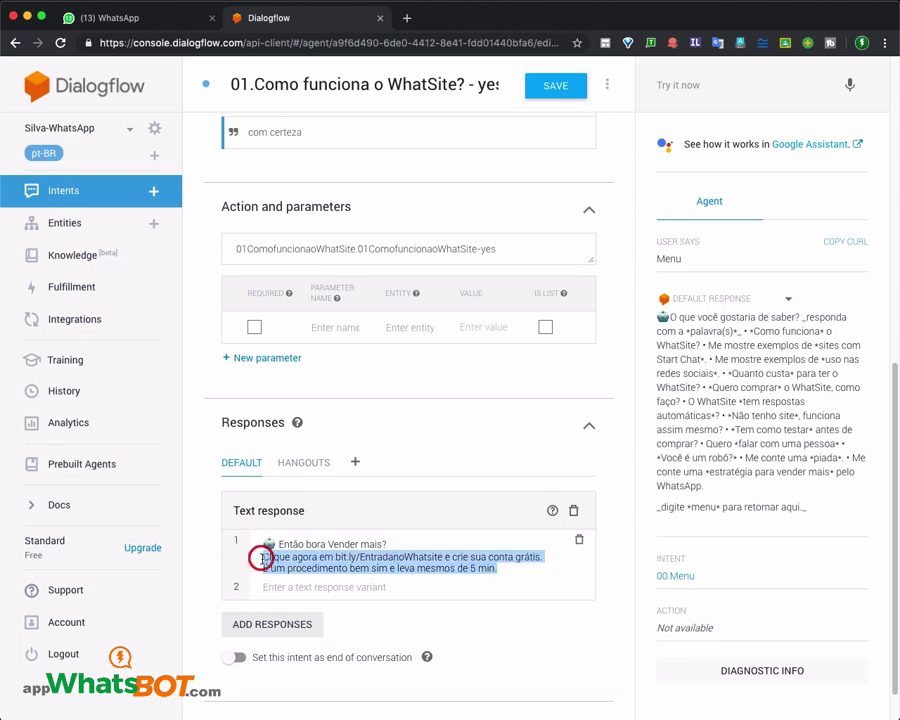
key("BackSpace")
left_click(297, 608)
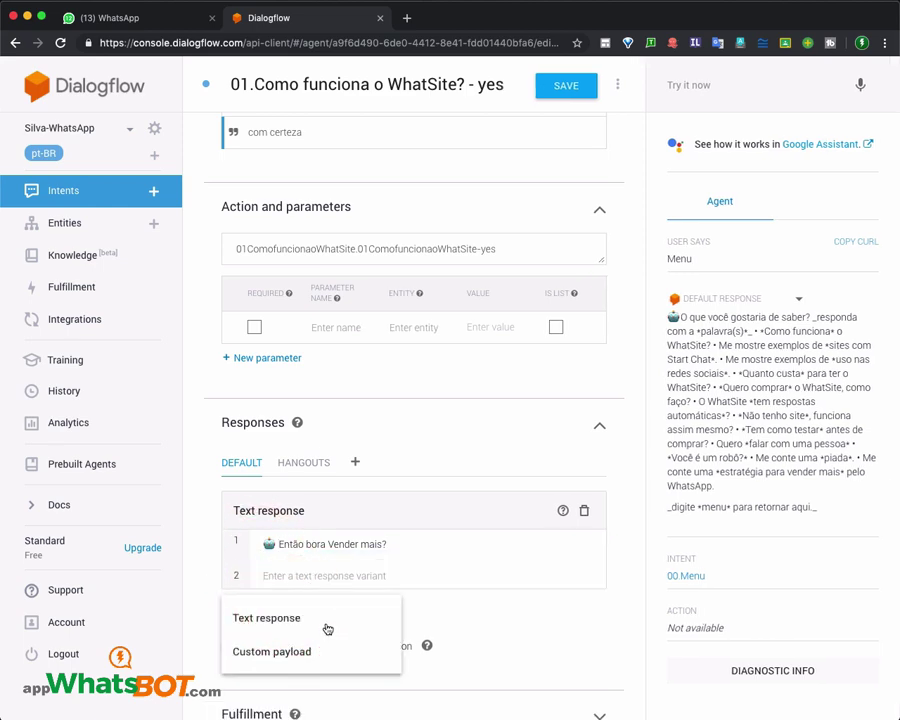
left_click(312, 617)
left_click(321, 647)
key("ctrl+v")
scroll(466, 620, "down", 1)
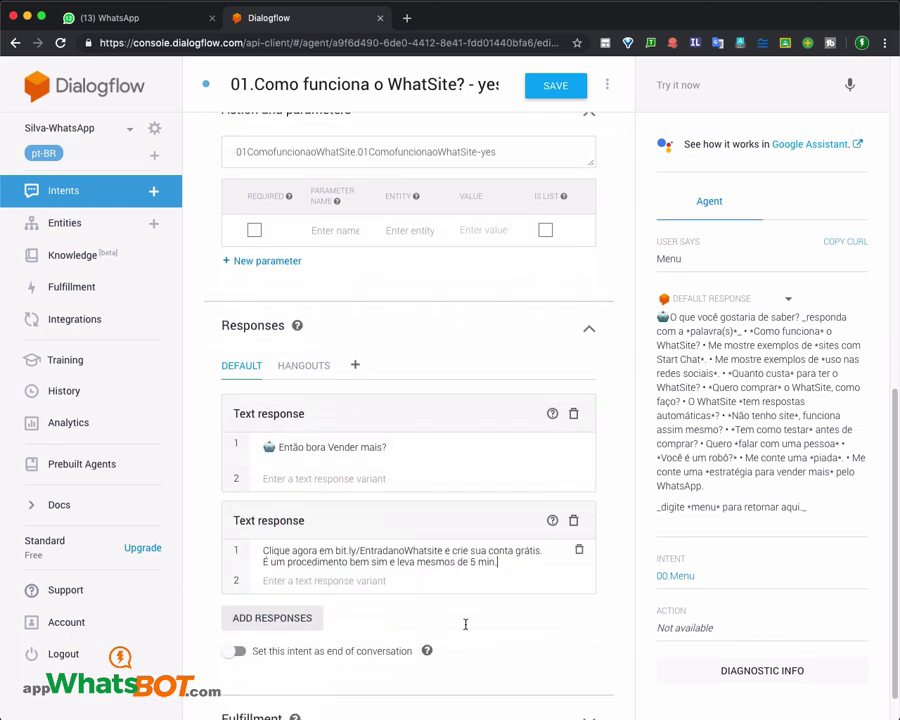
Move the sentence "É um procedimento bem sim e leva mesmos de 5 min." into a third text response.
left_click_drag(254, 572, 255, 556)
key("ctrl+c")
key("BackSpace")
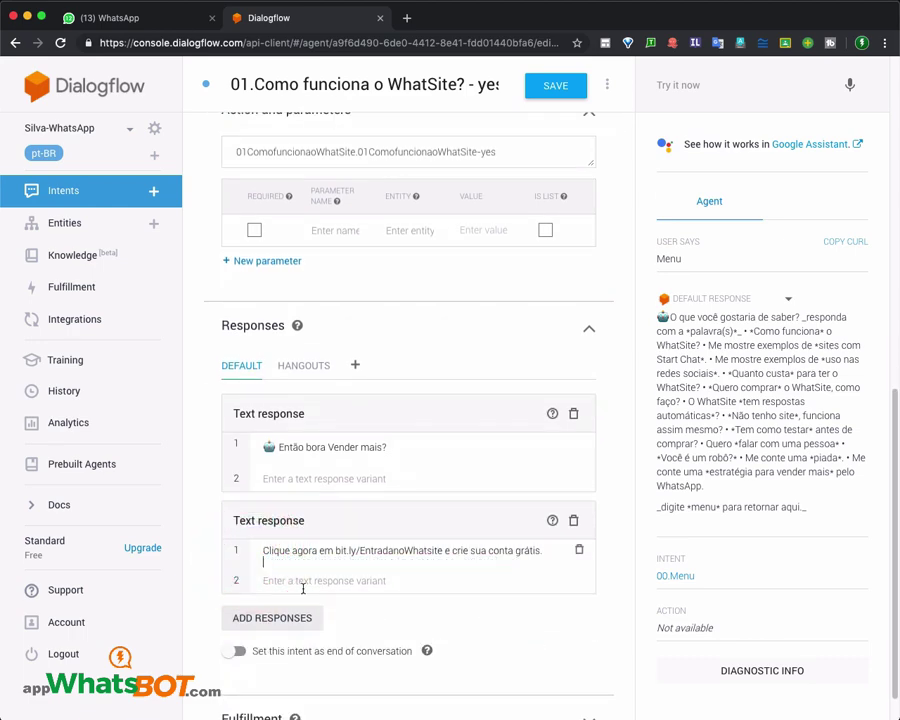
left_click(300, 608)
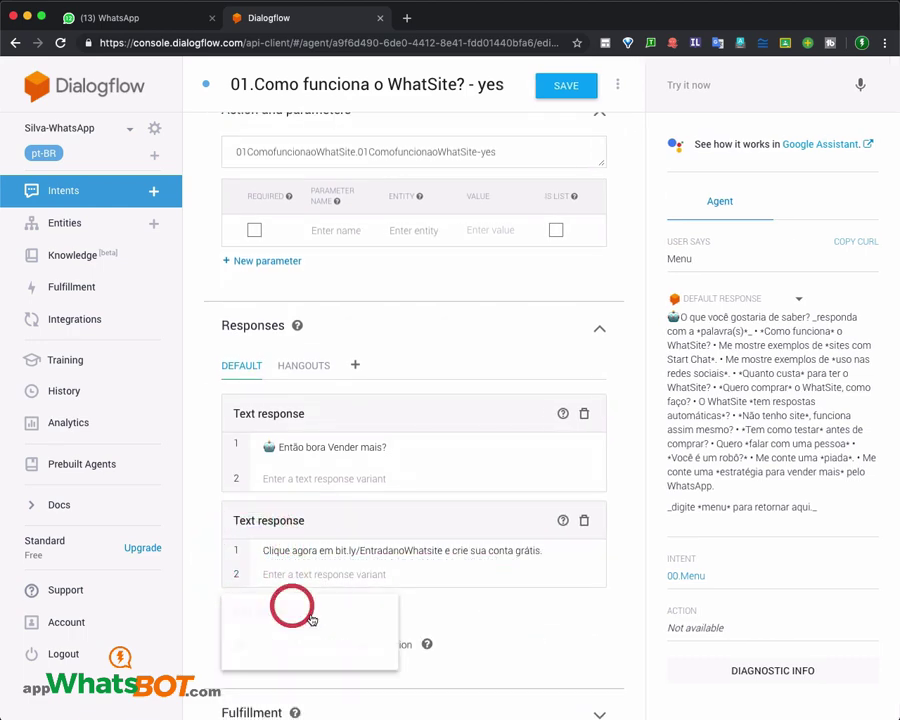
left_click(312, 618)
scroll(358, 625, "down", 1)
left_click(307, 540)
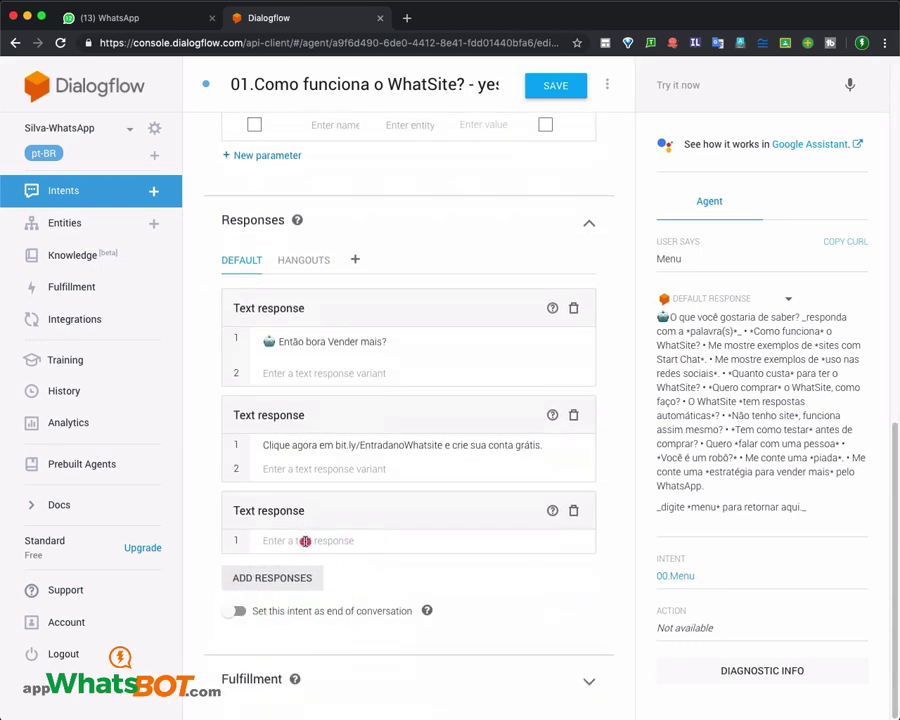
key("ctrl+v")
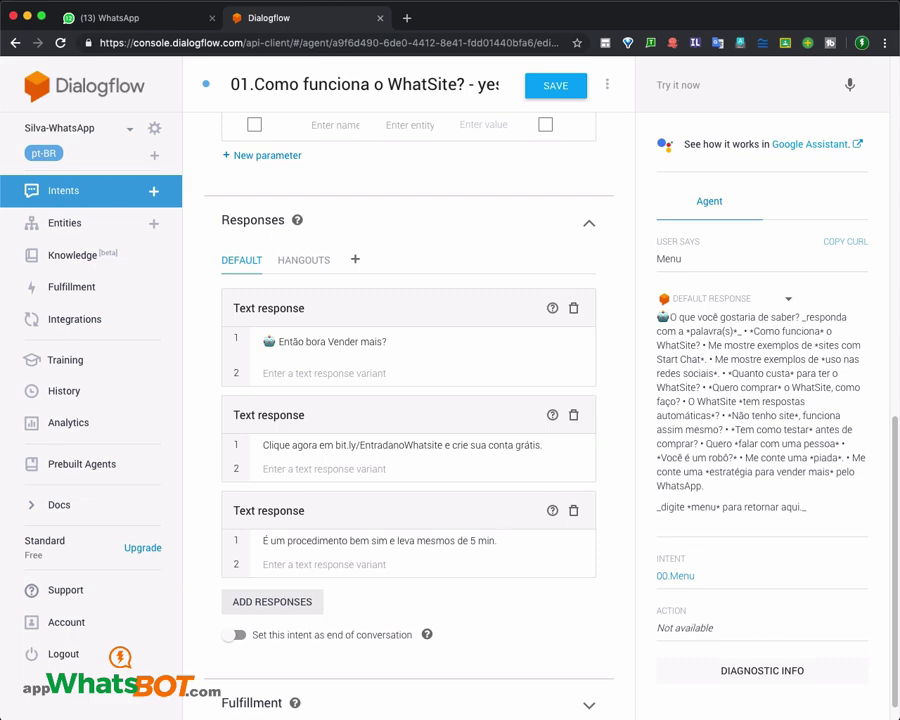
Check the bit.ly link in the second text response and save the yes follow-up intent.
left_click_drag(444, 445, 331, 450)
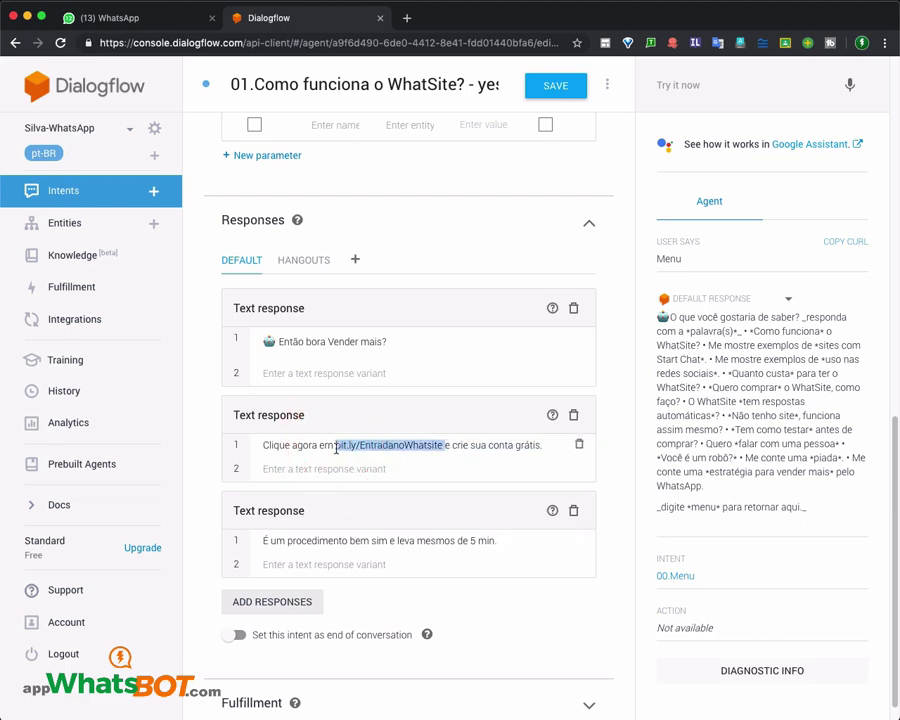
scroll(452, 524, "up", 3)
left_click(555, 86)
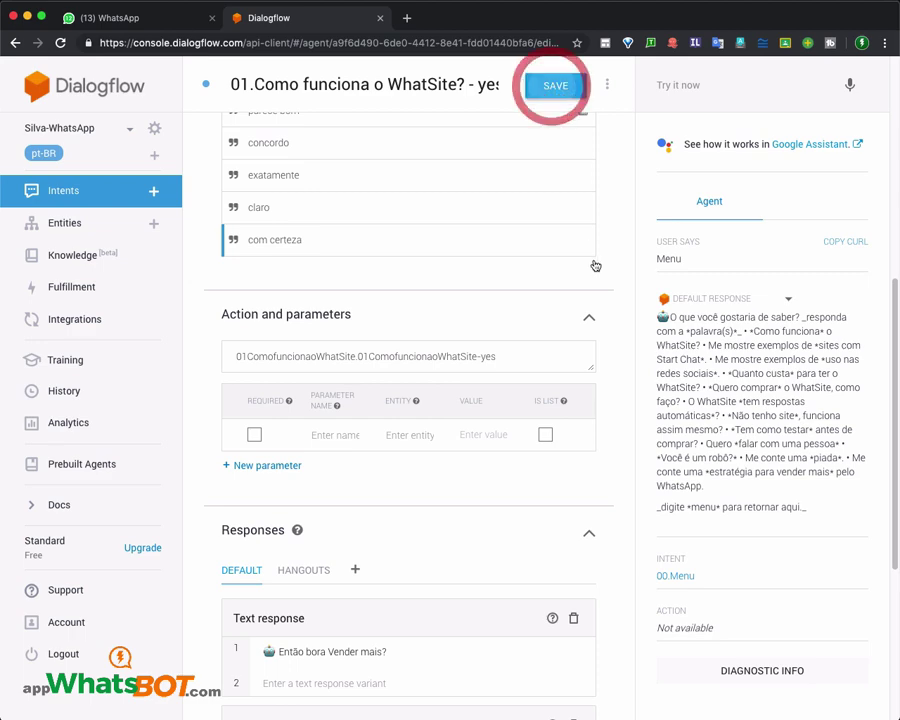
Test the agent with "Oi" and "Como funciona?" and examine the replies.
left_click(699, 84)
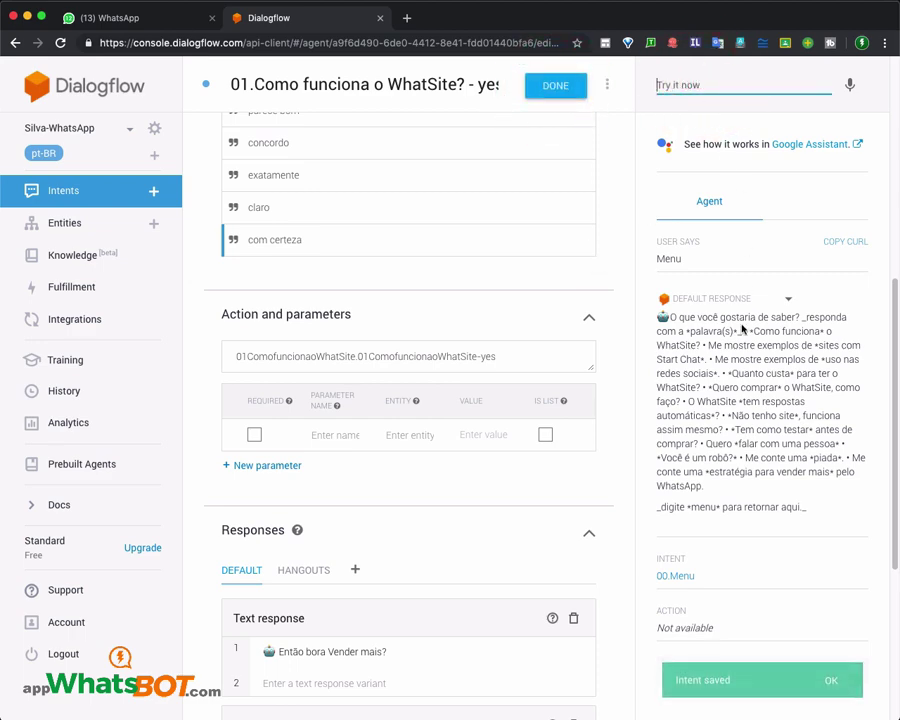
type("Oi")
key("Return")
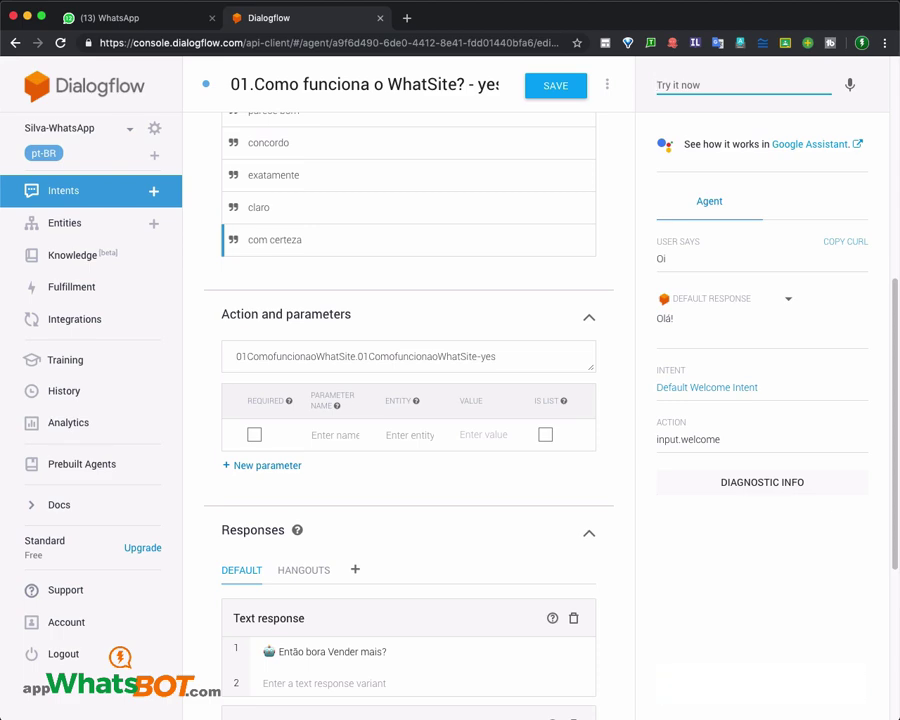
type("c")
key("Return")
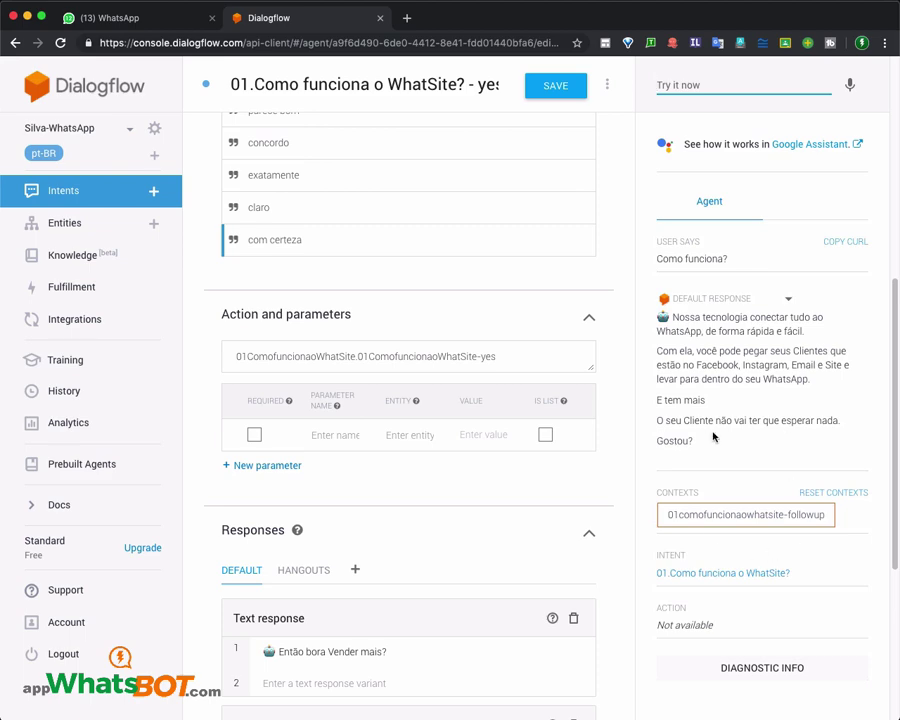
left_click_drag(710, 434, 664, 304)
Answer the agent's "Gostou?" question with "Yes" in the test console and examine the follow-up reply.
left_click(682, 91)
type("y")
key("Return")
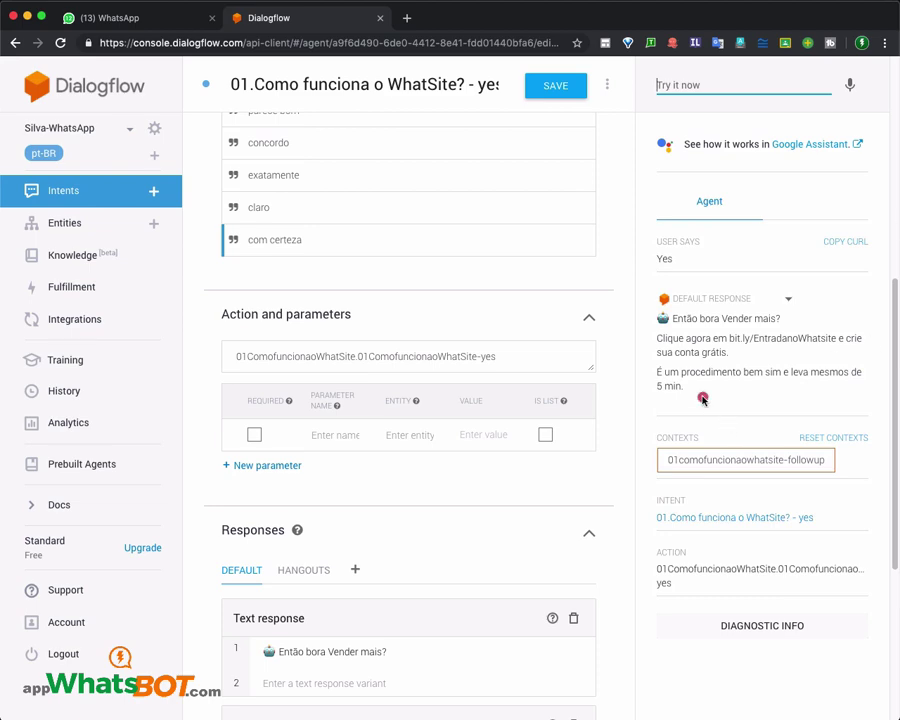
left_click_drag(727, 397, 660, 316)
left_click(743, 375)
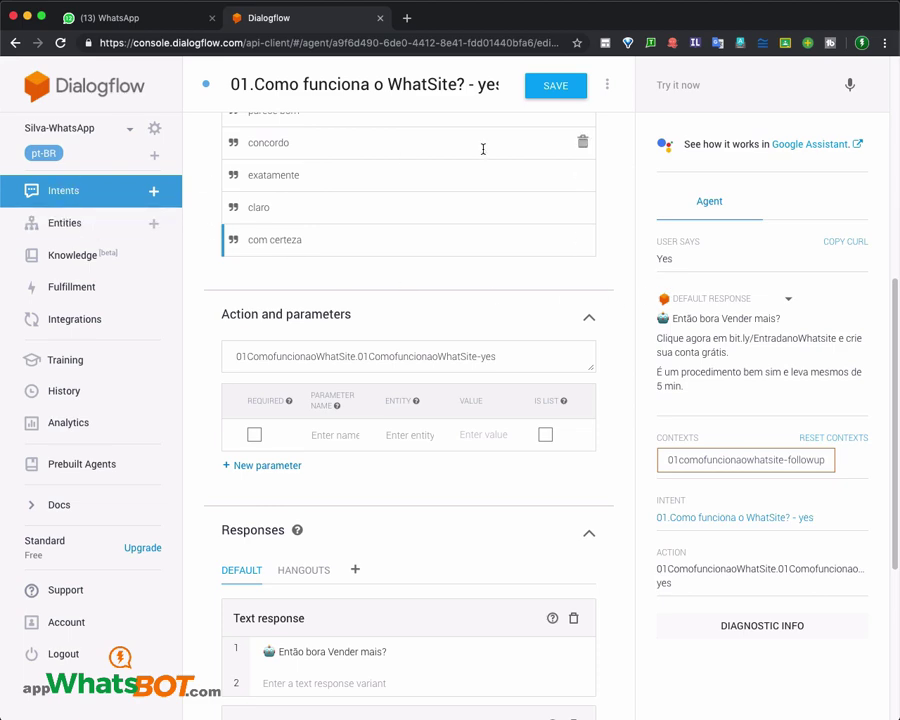
Save the yes follow-up intent again and show the follow-ups of 01.Como funciona o WhatSite? in the intents list.
left_click(563, 88)
left_click(88, 195)
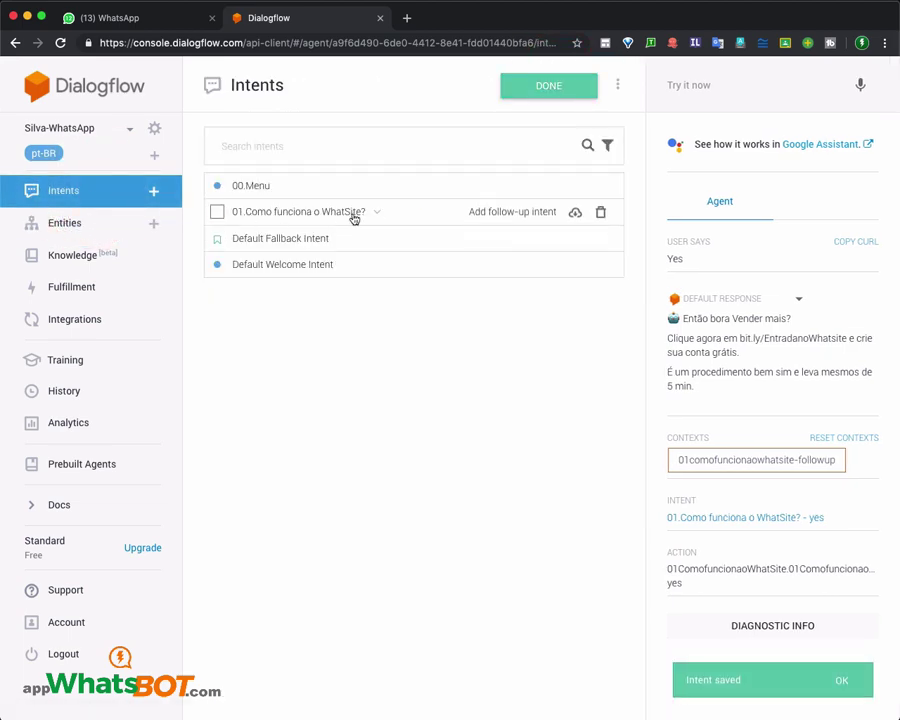
left_click(380, 216)
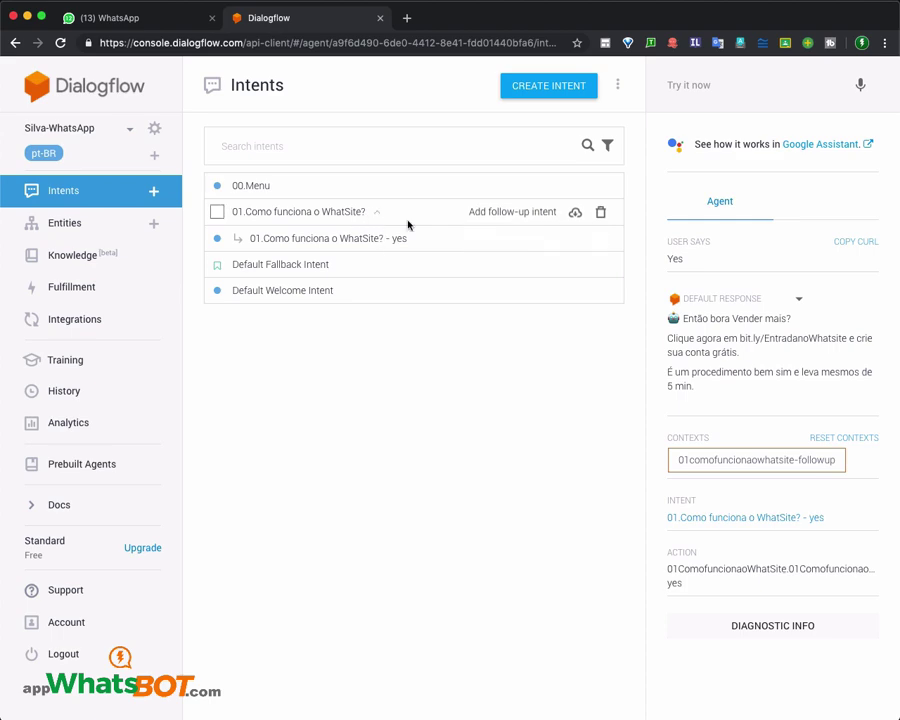
Add a "no" follow-up intent to 01.Como funciona o WhatSite?
left_click(500, 213)
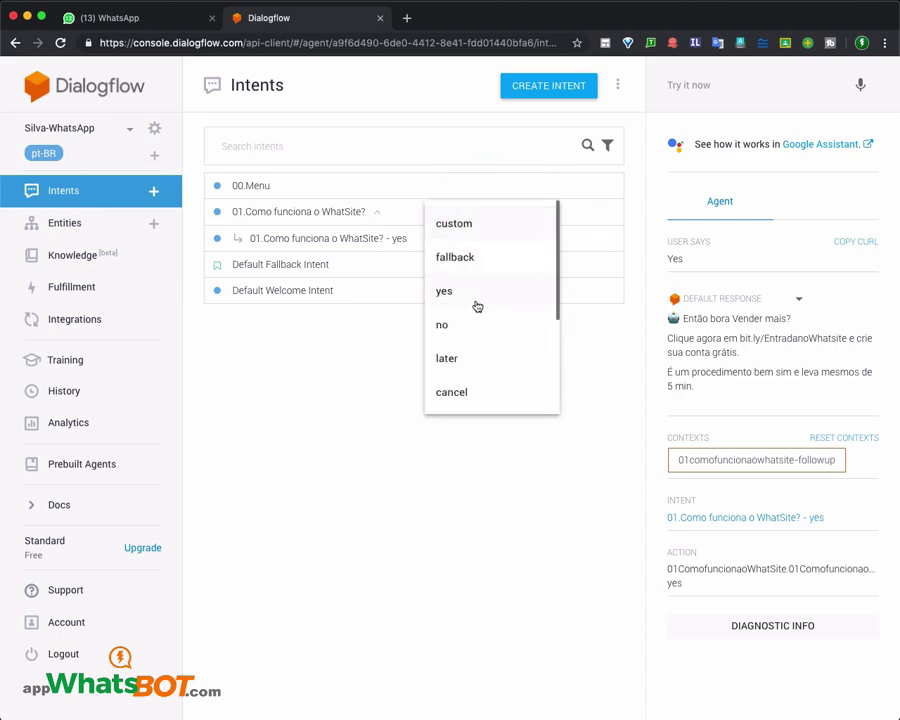
left_click(462, 330)
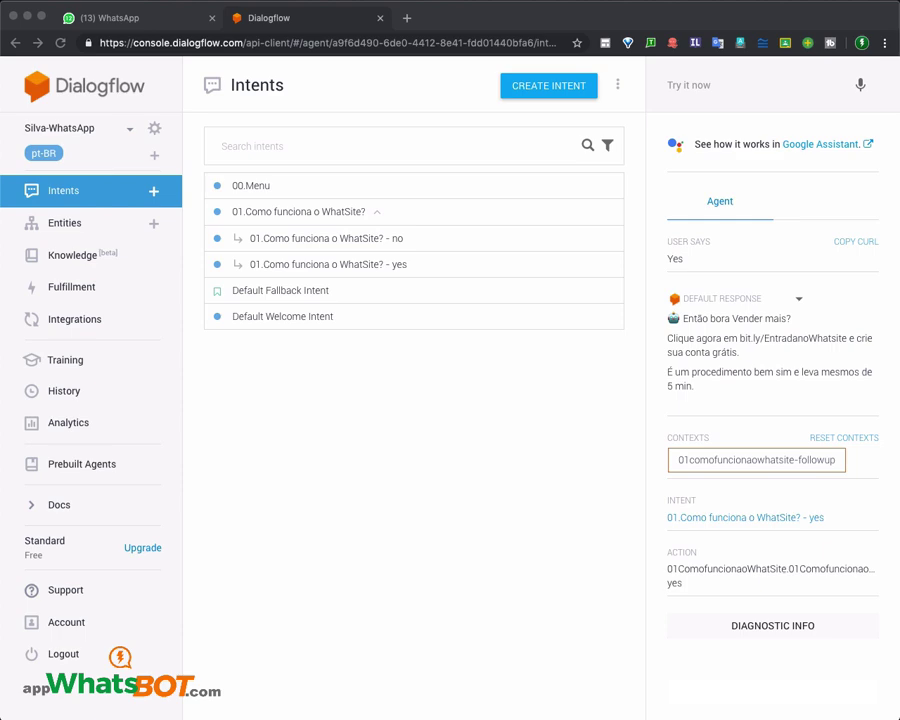
left_click(430, 247)
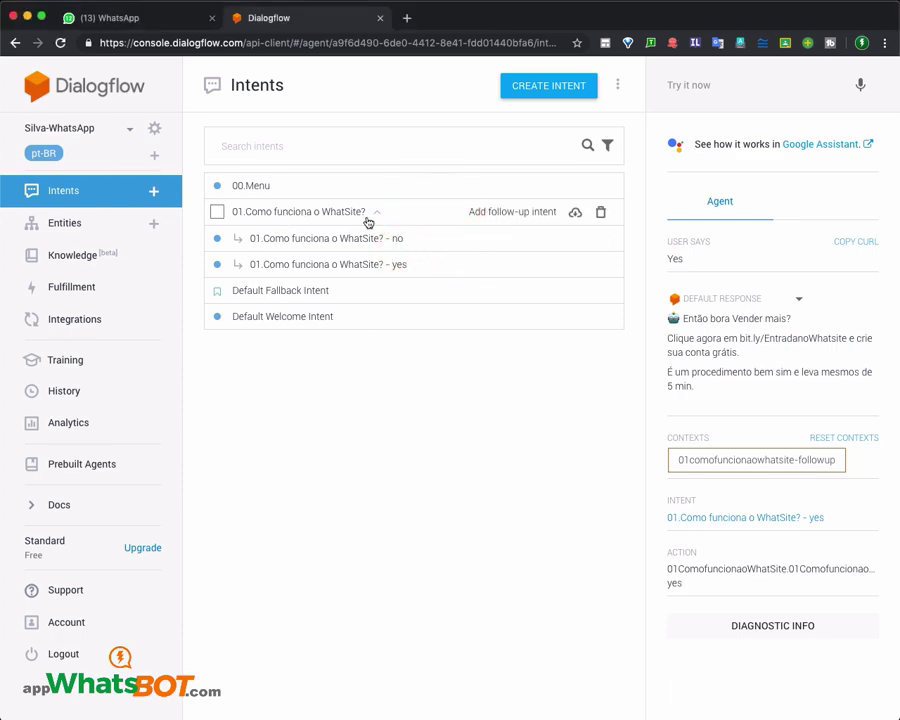
Test the agent with "Como funciona?" and examine the reply down to its closing "Gostou?" question.
left_click(708, 86)
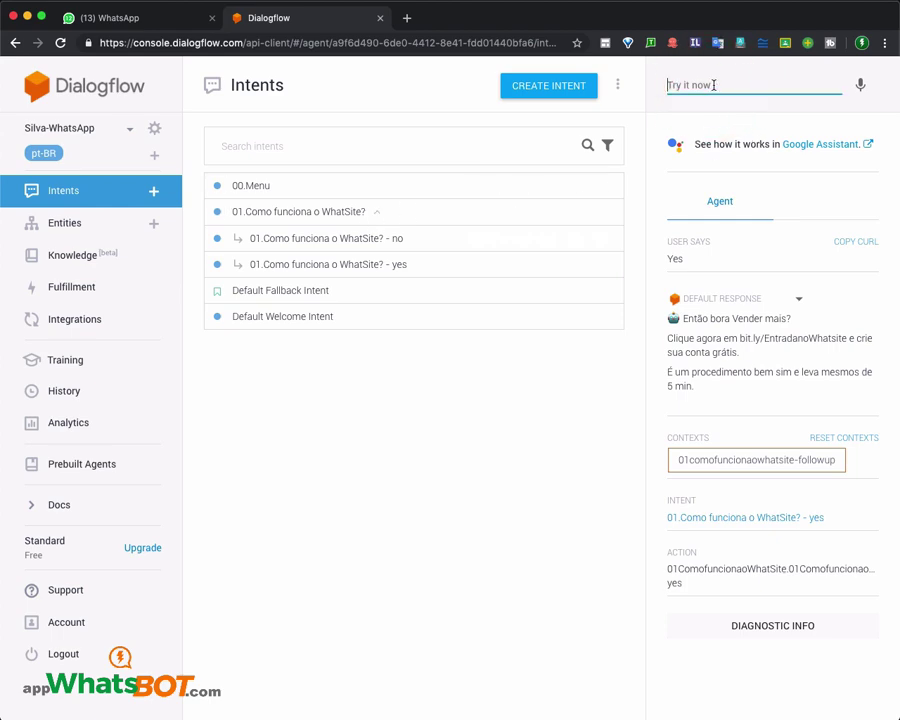
type("Como")
left_click(717, 116)
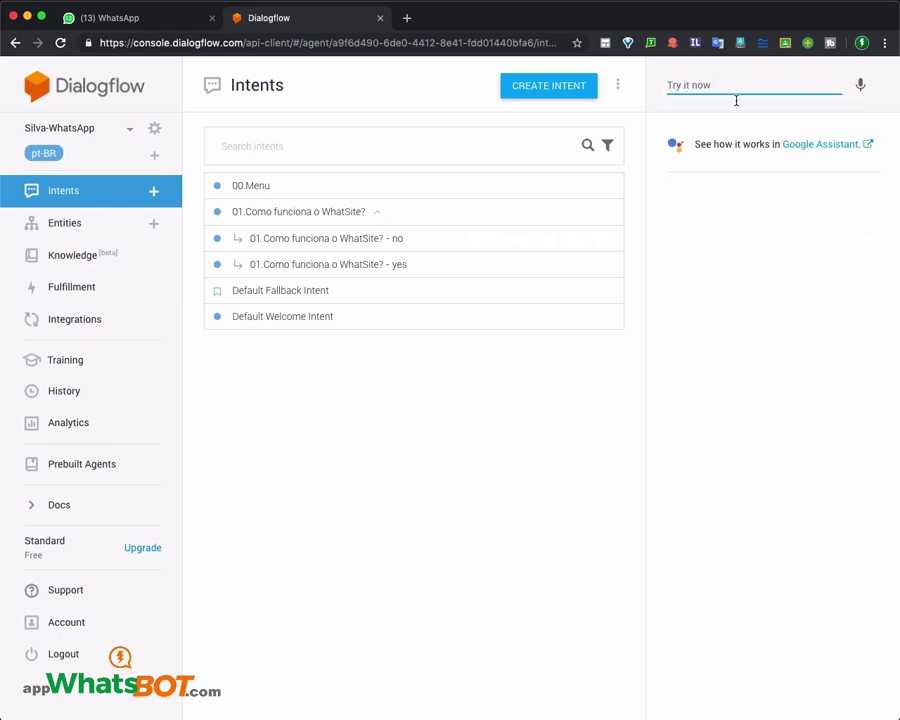
left_click_drag(720, 428, 668, 322)
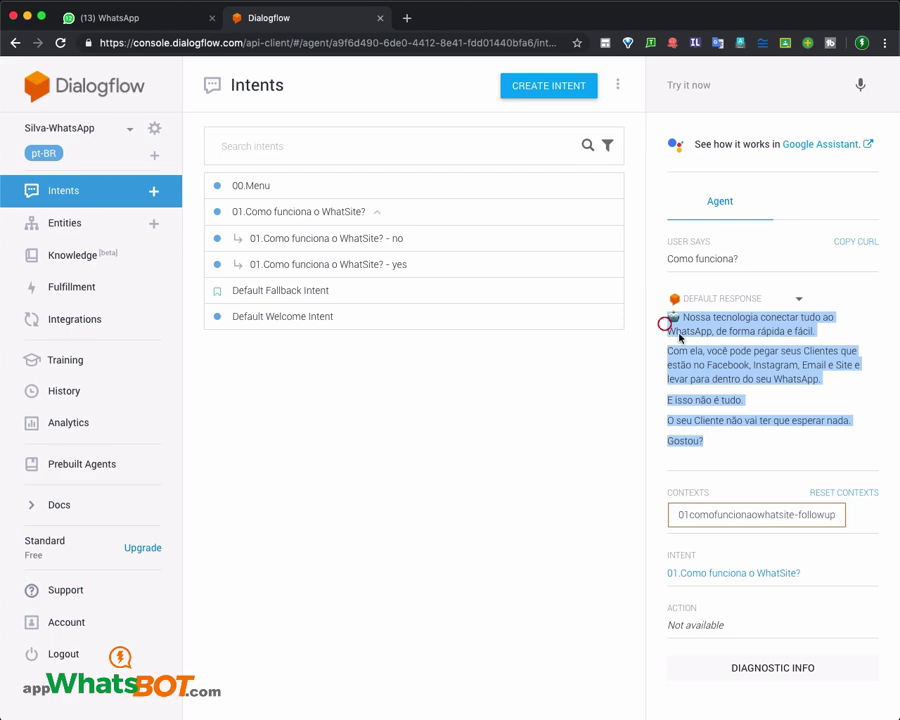
left_click(730, 444)
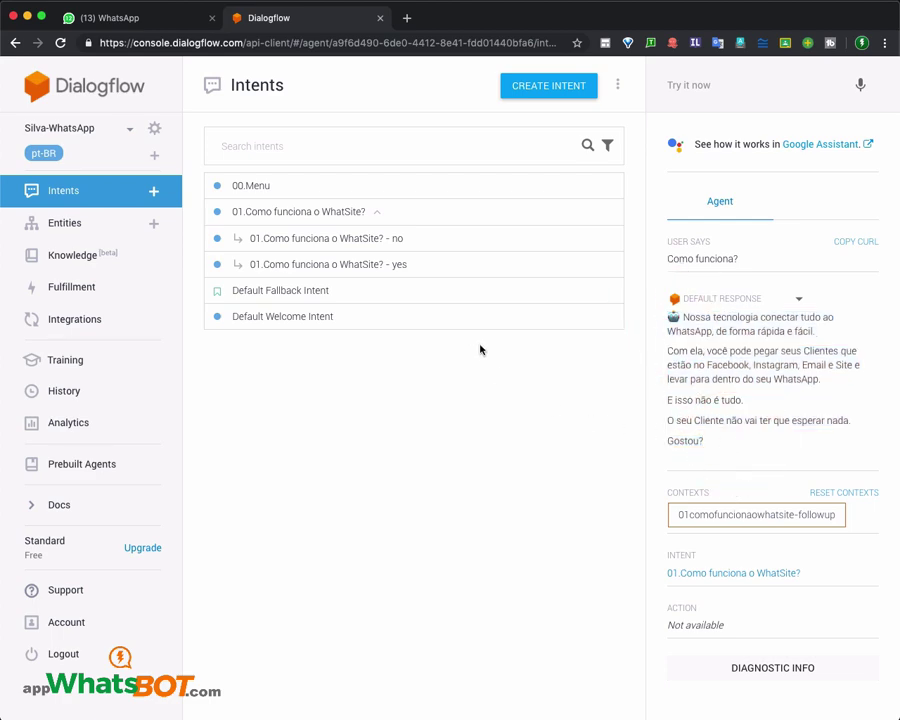
Open the "01.Como funciona o WhatSite? - no" follow-up intent and examine its predefined training phrases.
left_click(504, 238)
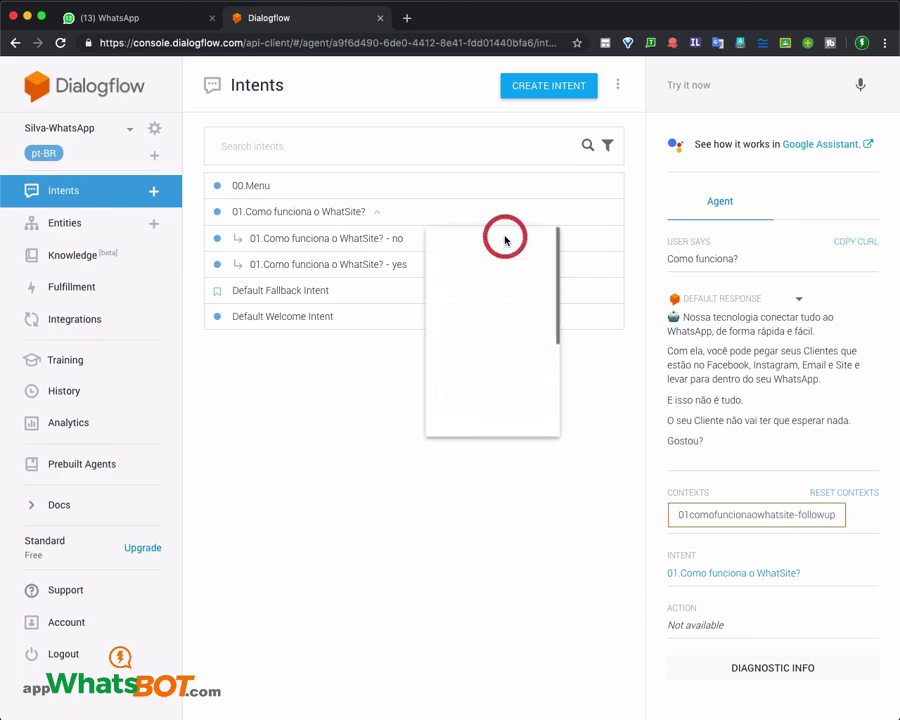
left_click(358, 238)
left_click(331, 237)
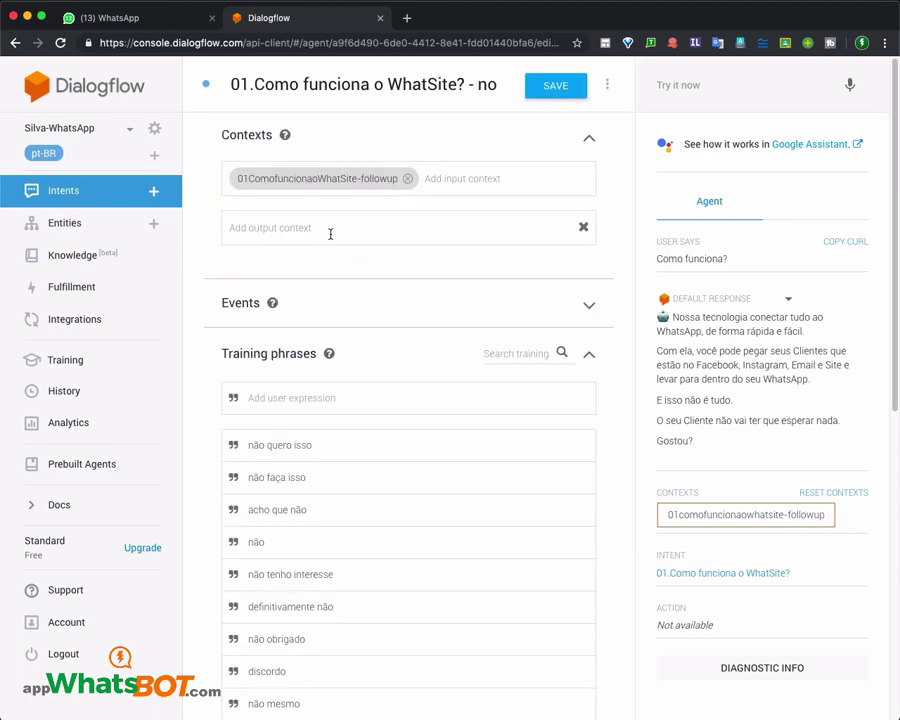
scroll(422, 346, "down", 3)
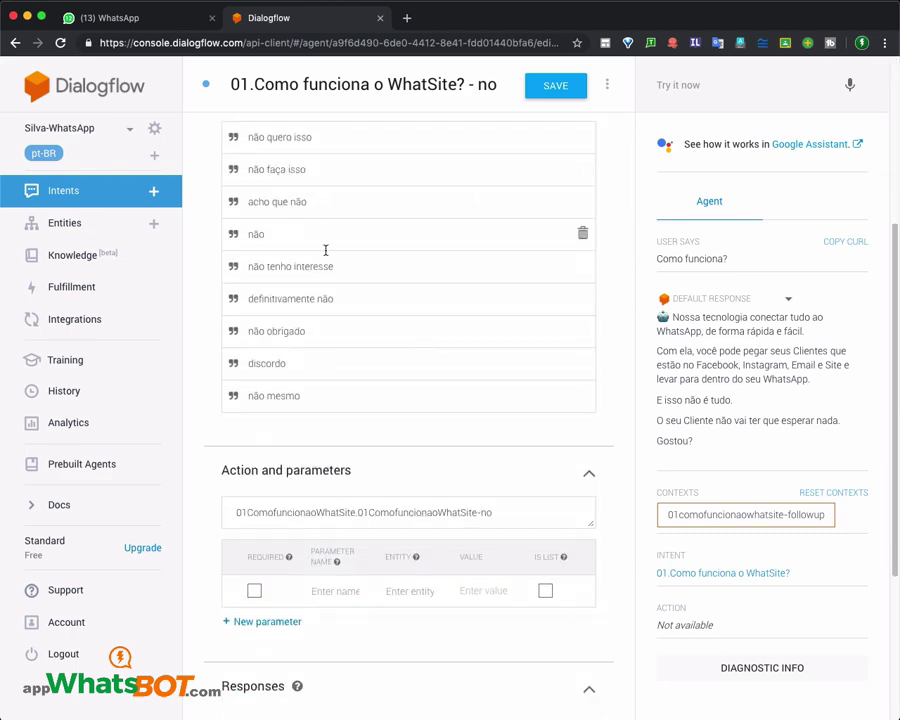
scroll(325, 250, "up", 1)
left_click_drag(253, 190, 382, 441)
left_click(634, 331)
scroll(602, 372, "up", 2)
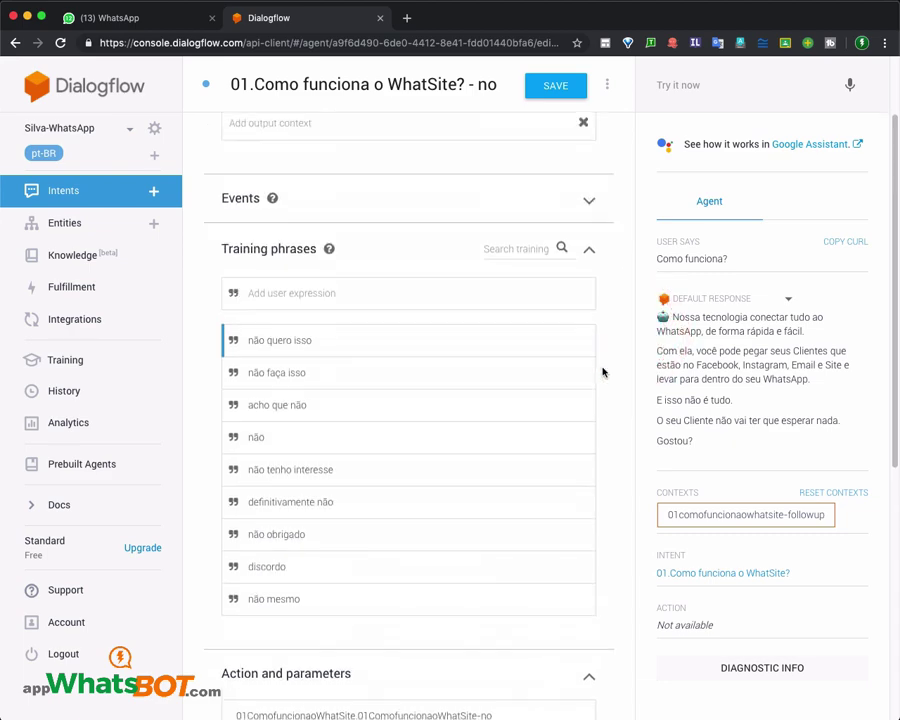
Enter "🤖 Que pena, talvez você esta buscando outra função" as the no intent's text response.
scroll(602, 372, "down", 3)
scroll(602, 377, "down", 1)
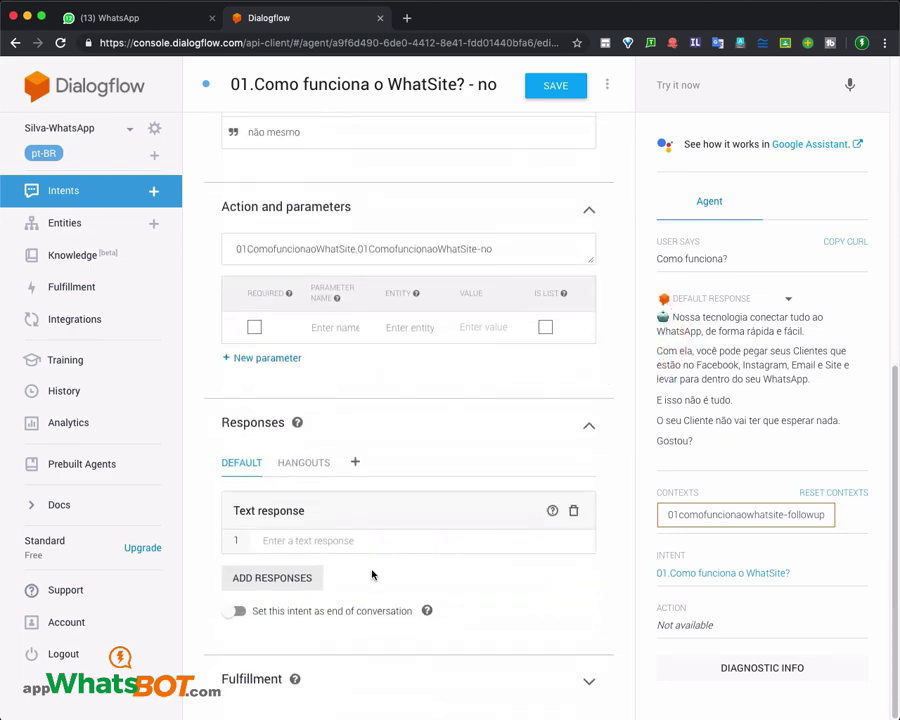
left_click(353, 538)
left_click(320, 545)
left_click(378, 544)
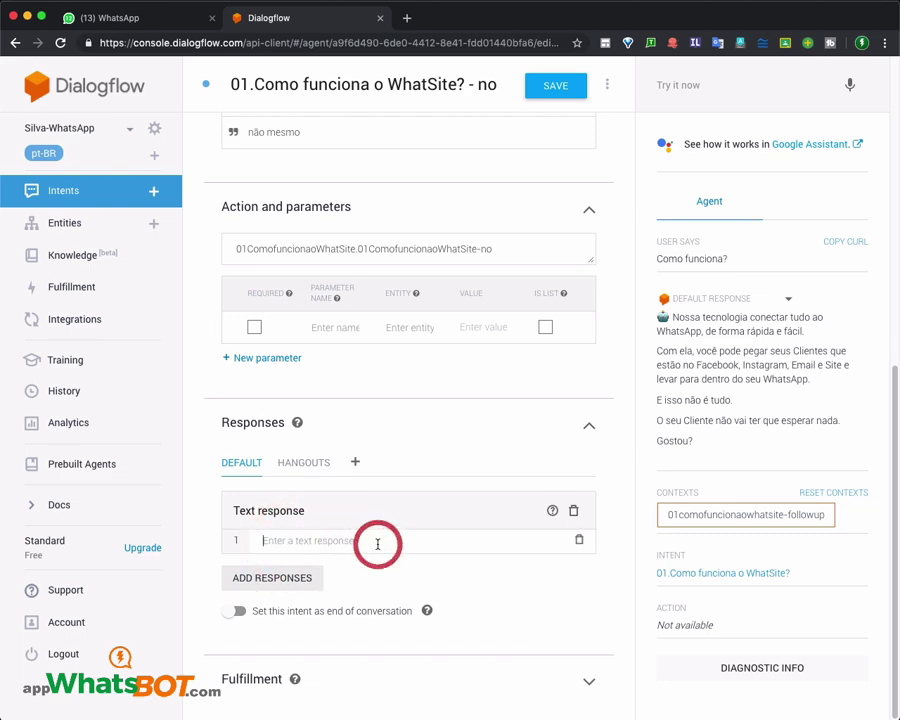
type("🍲 N")
key("BackSpace")
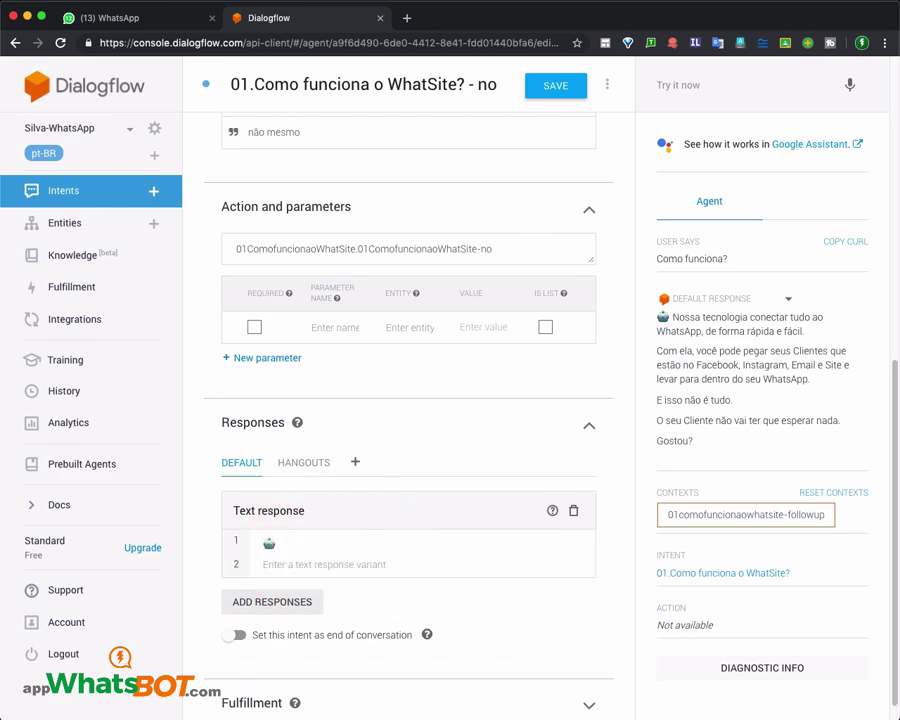
type("Que pena, talvez você esta buscant")
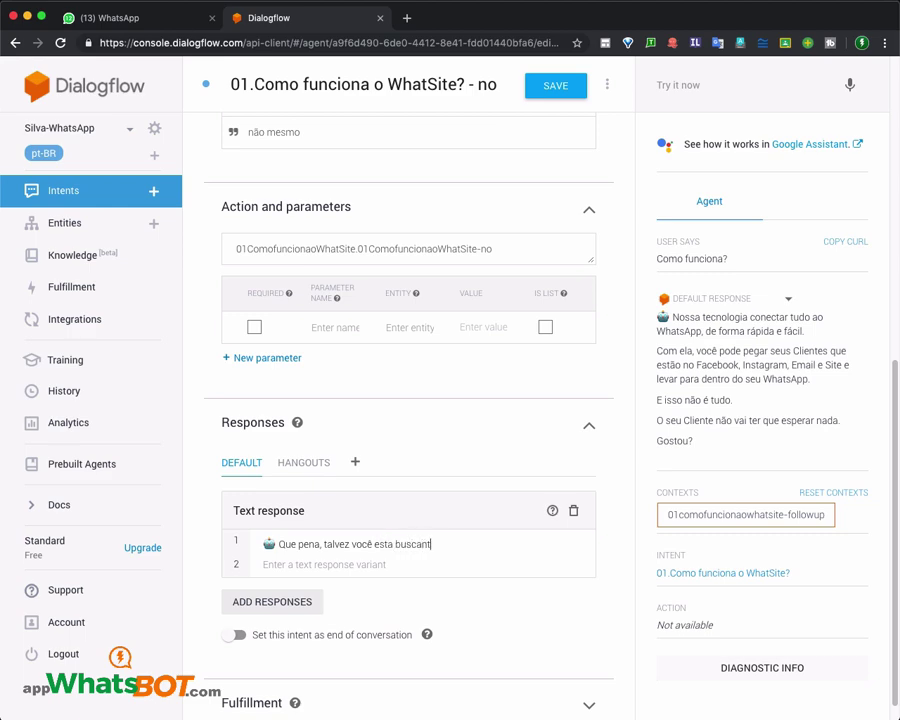
type("do o")
type("utra func")
type("ão")
Replace "outra função" at the end of the text response with "outra solução.".
left_click_drag(500, 543, 443, 546)
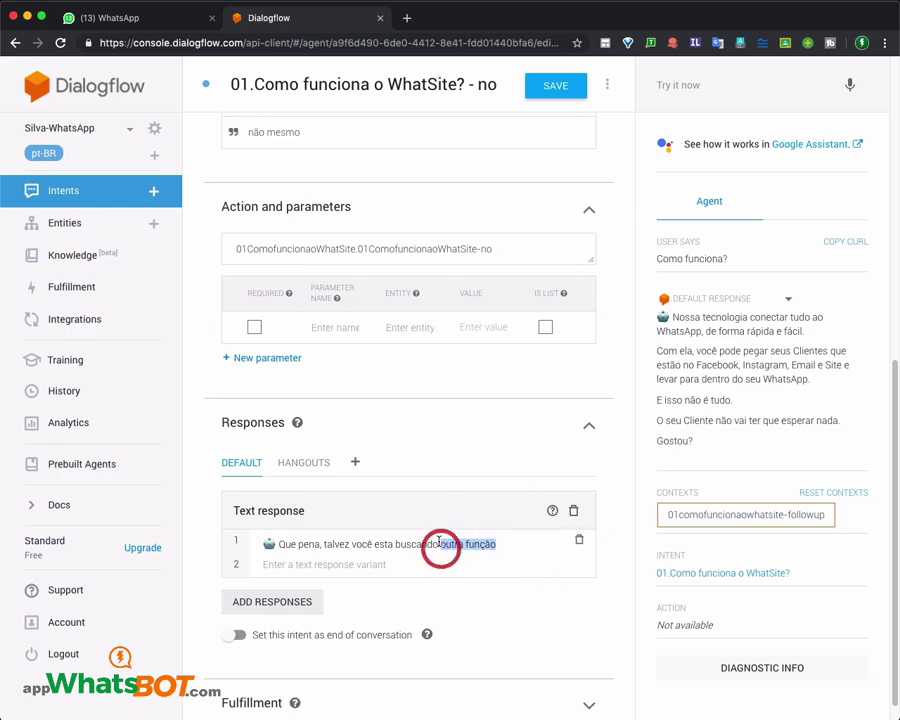
type("outr")
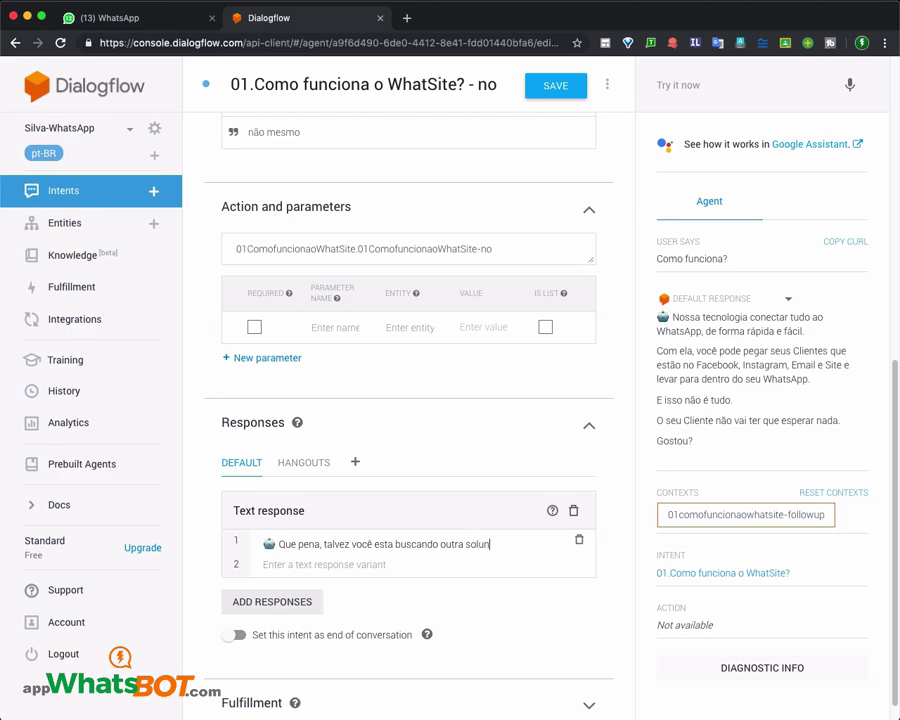
type("a solucão")
type("ão")
Add a second text response reading "Qual seria a solução que te atenderia?" and save the intent.
left_click(287, 603)
left_click(300, 606)
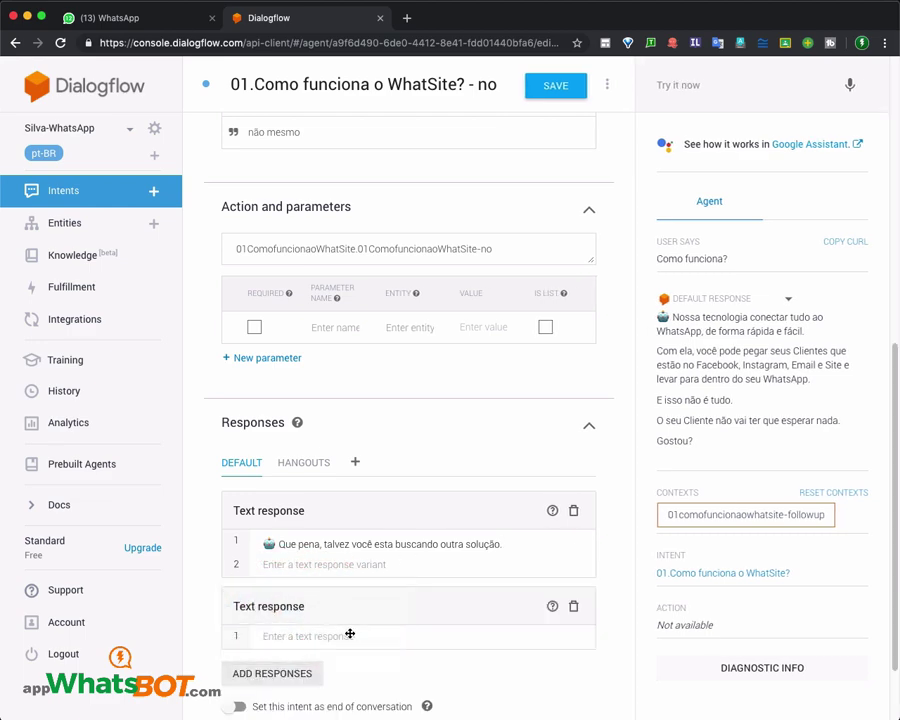
left_click(352, 635)
type("Qual seria ")
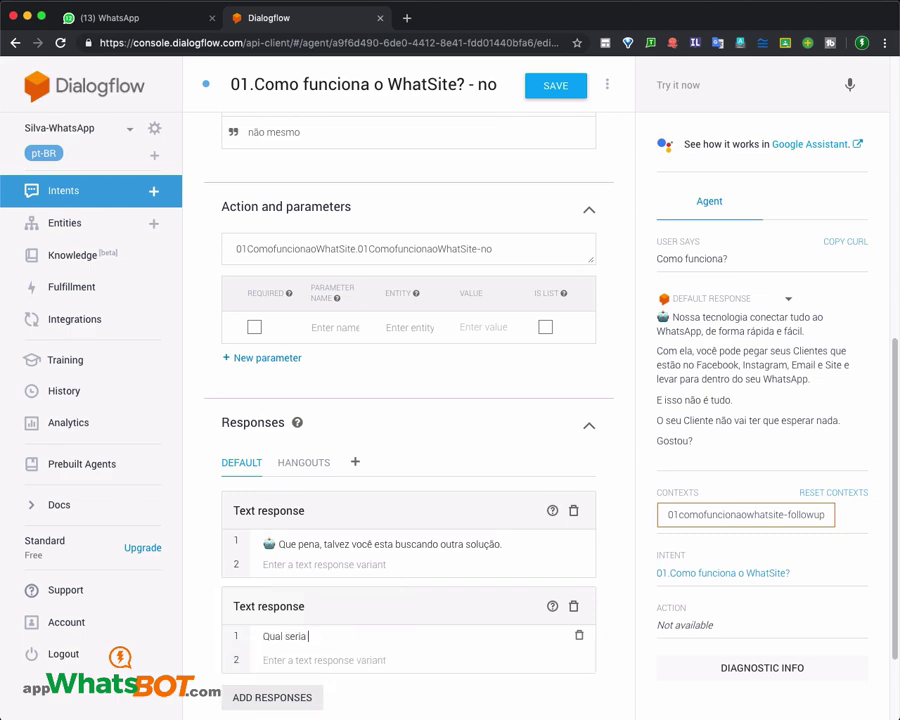
type("a solução que te atendenderia?")
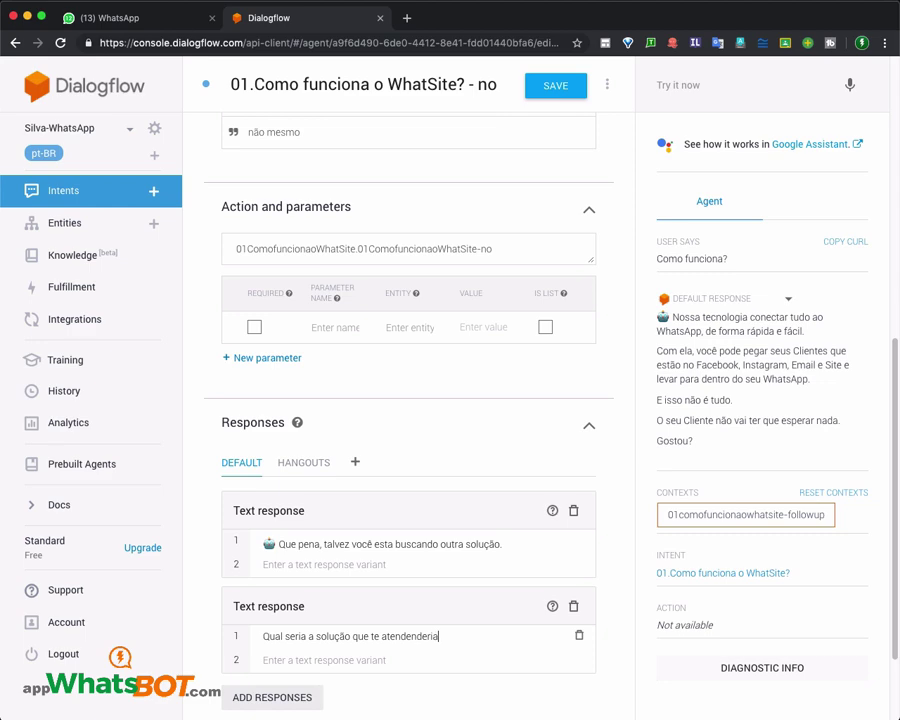
right_click(421, 635)
left_click(388, 640)
key("BackSpace")
key("BackSpace")
key("BackSpace")
left_click(458, 648)
left_click(564, 92)
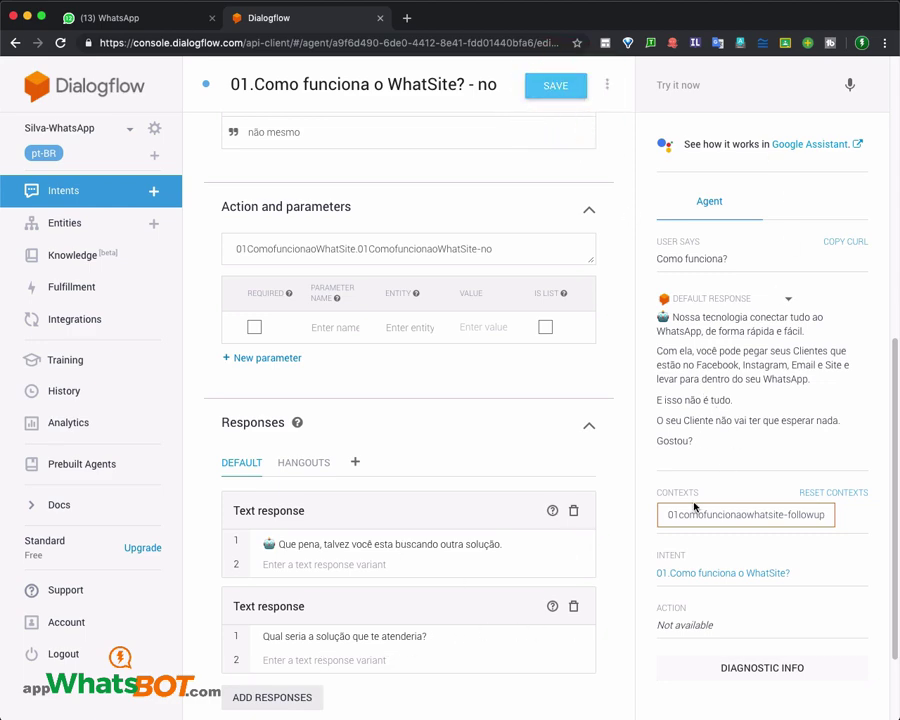
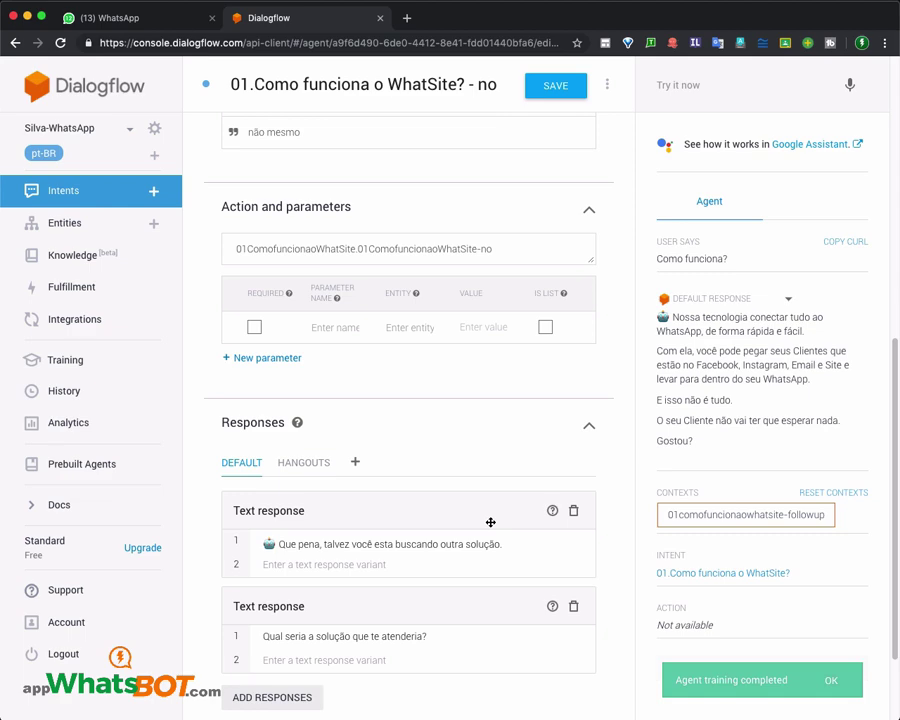
Reset the contexts and test the no branch by sending "Oi", "Como funciona?" and "não".
left_click(828, 493)
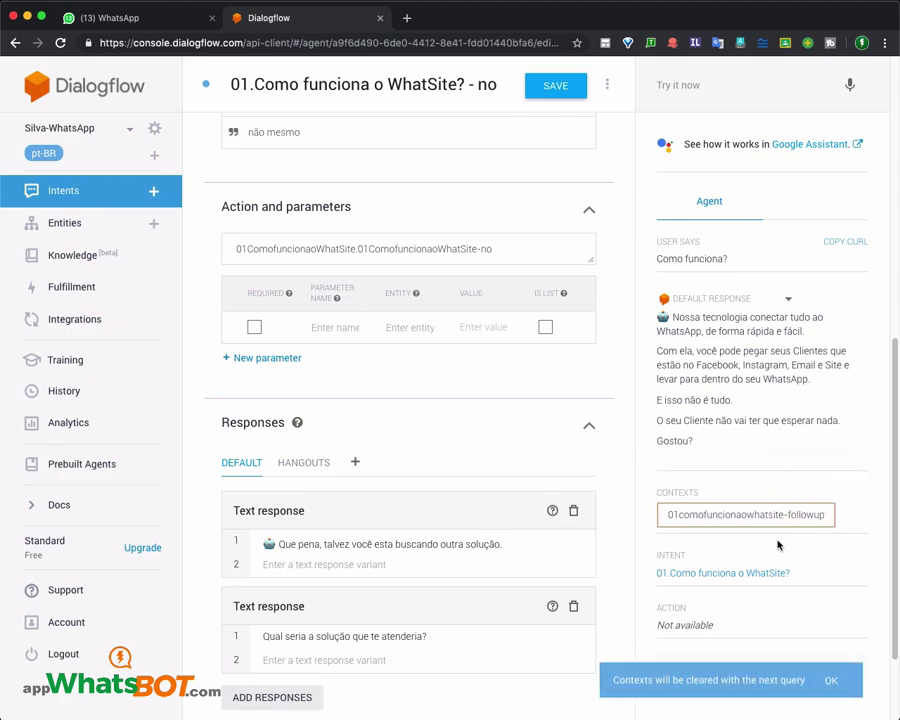
scroll(454, 410, "up", 6)
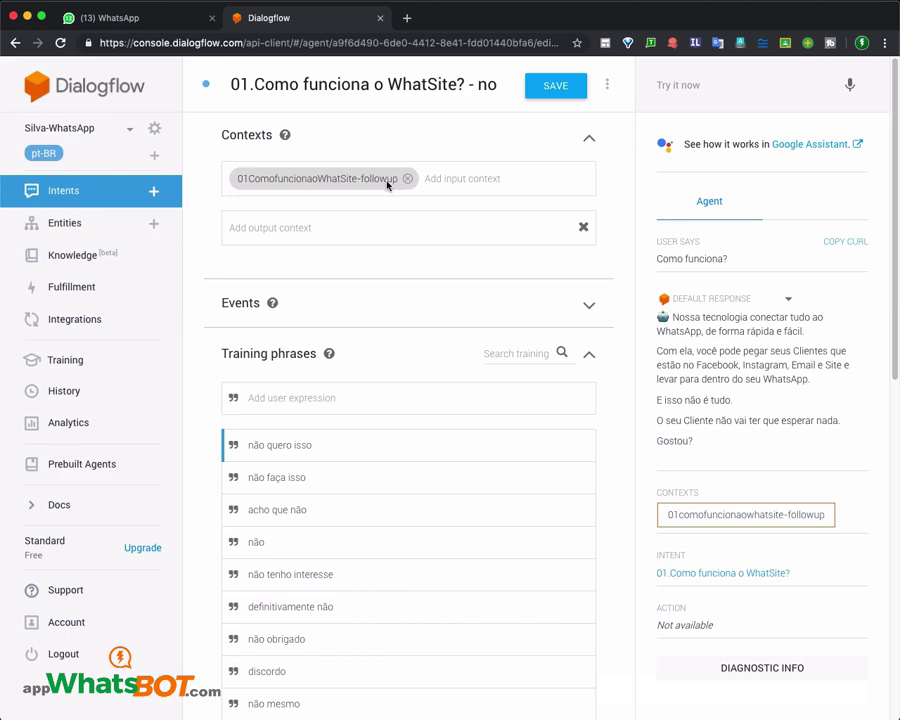
left_click(686, 88)
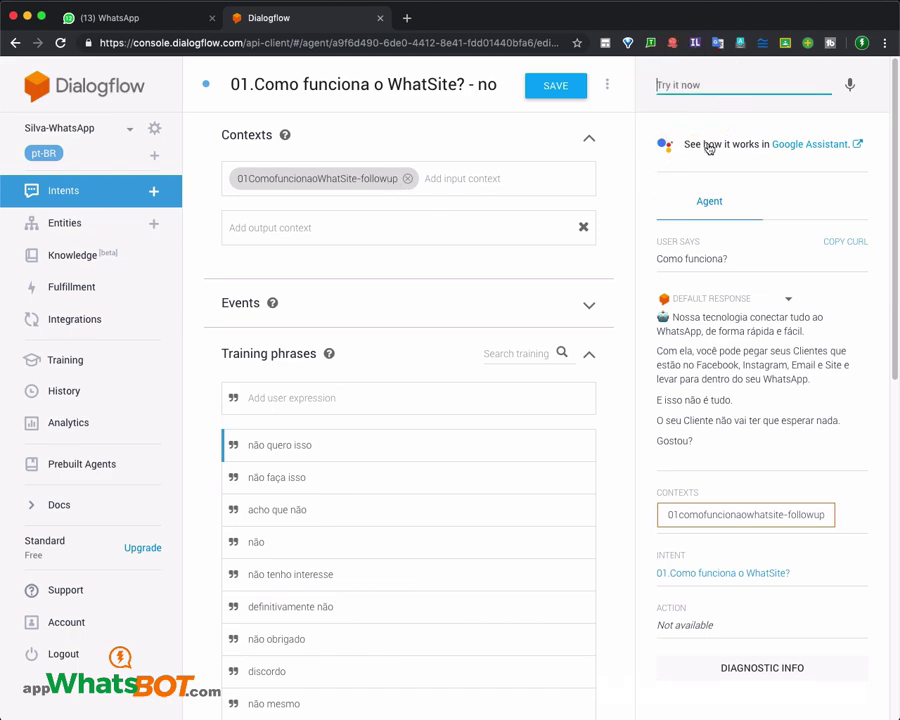
type("Oi")
key("Return")
type("c")
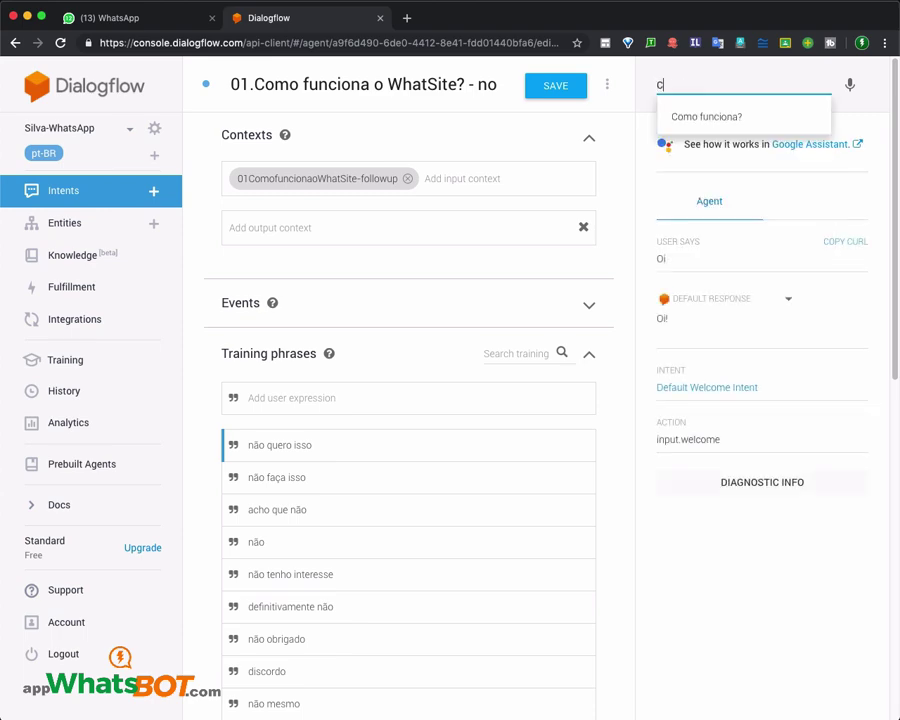
type("om")
key("Down")
key("Return")
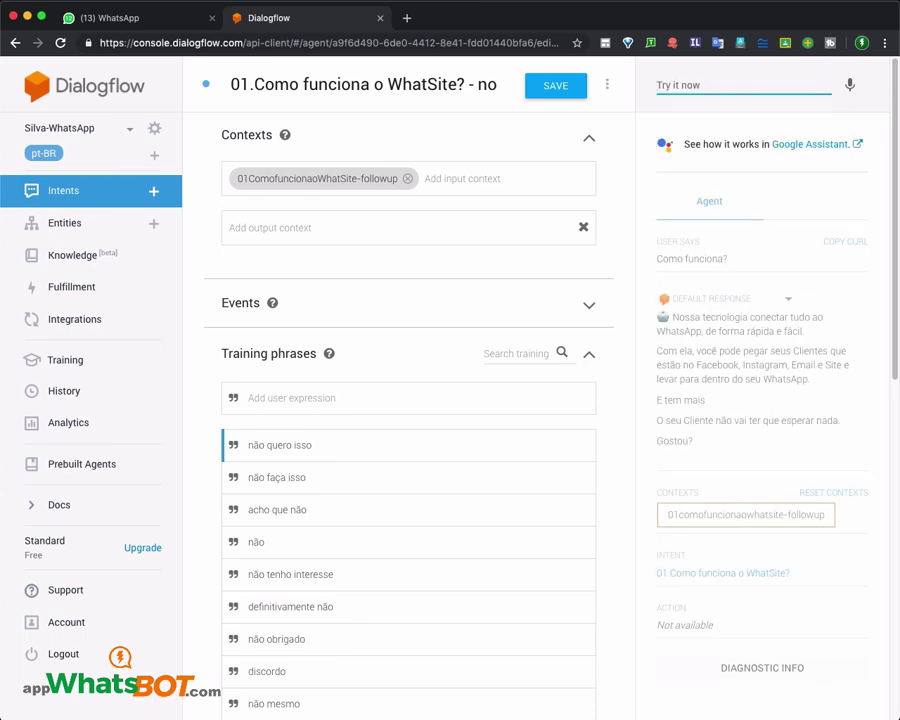
type("não")
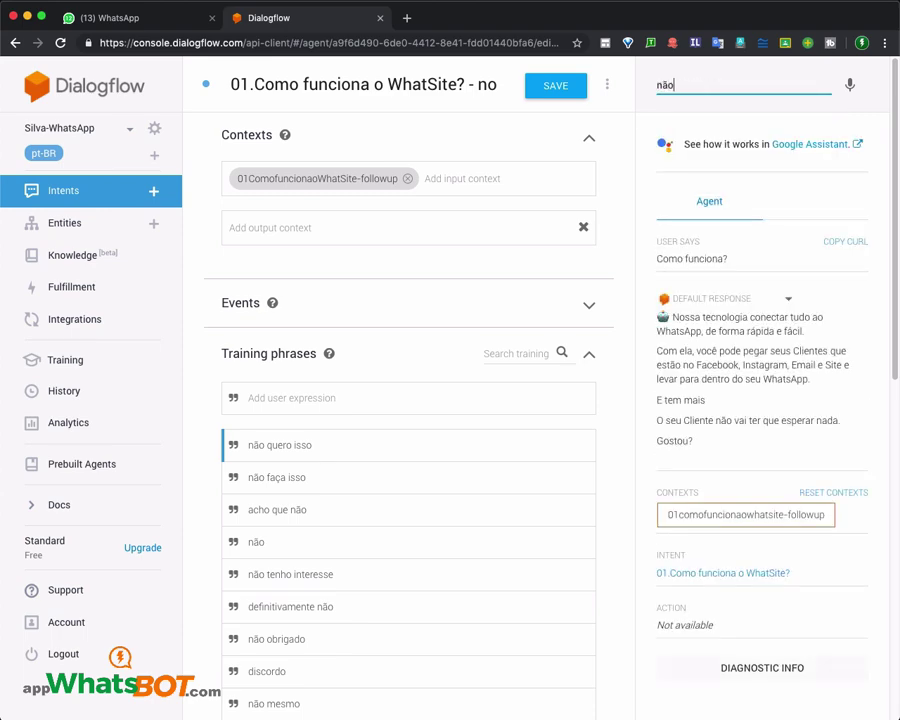
key("Return")
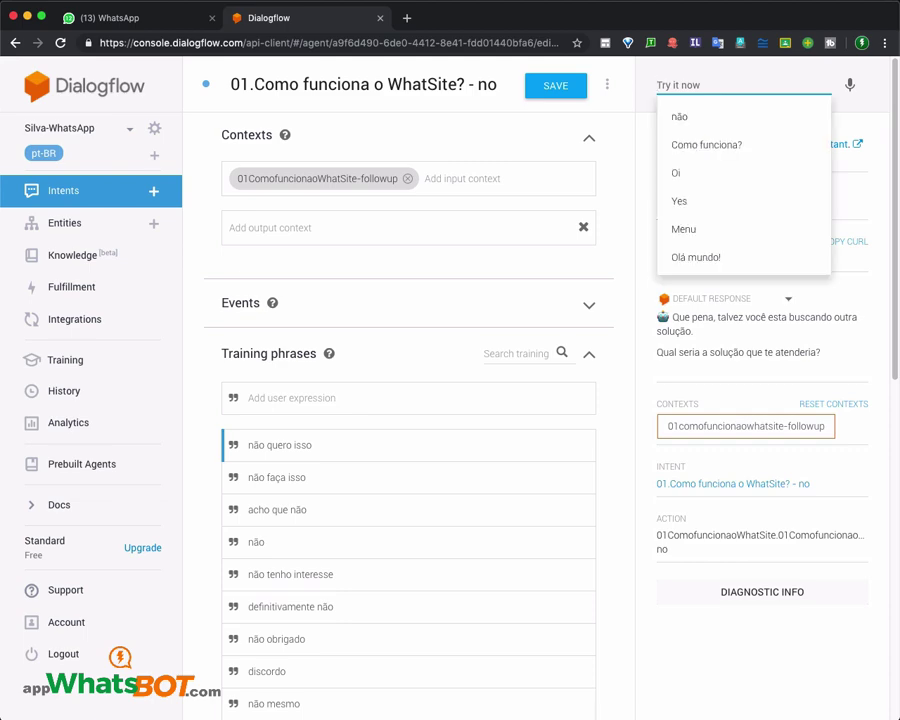
Send "Envio em massa" in the test console and examine which intent is matched.
type("Envio em massa")
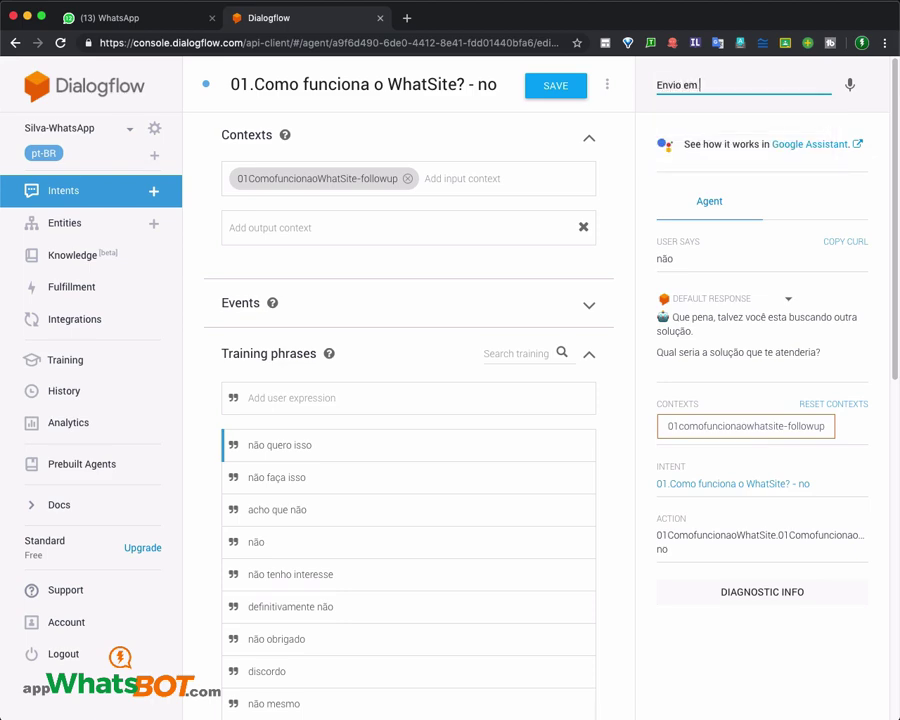
key("Return")
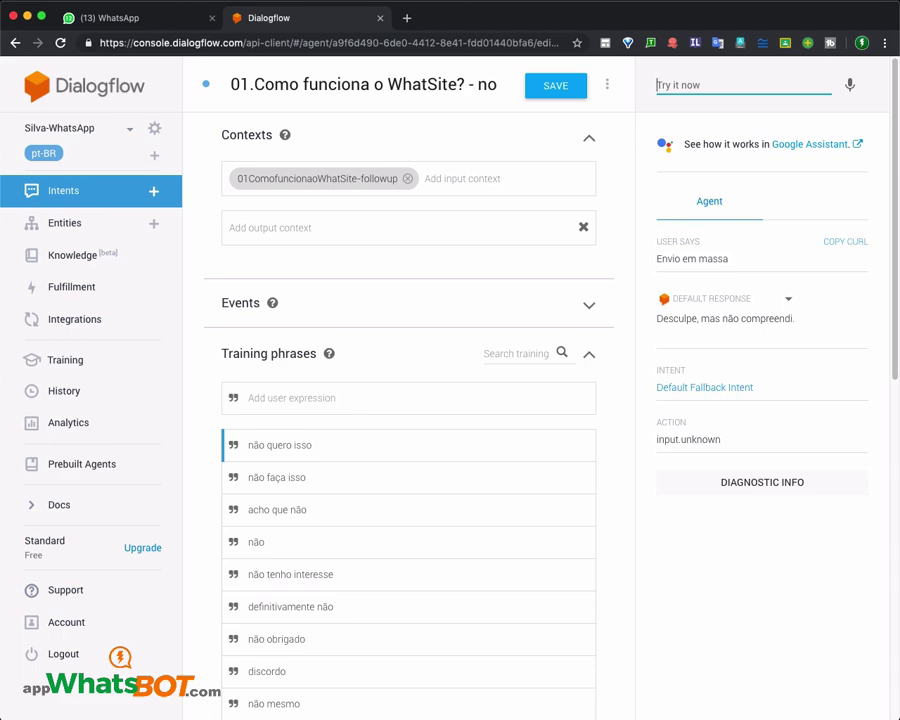
left_click_drag(753, 388, 655, 398)
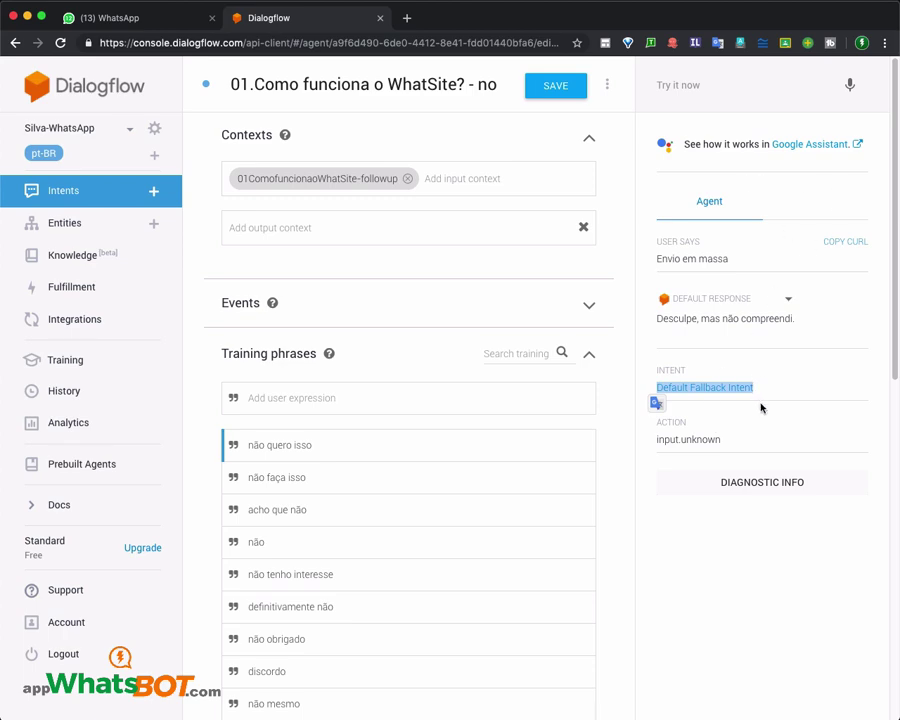
Delete the predefined text response block from the Default Fallback Intent.
left_click(61, 192)
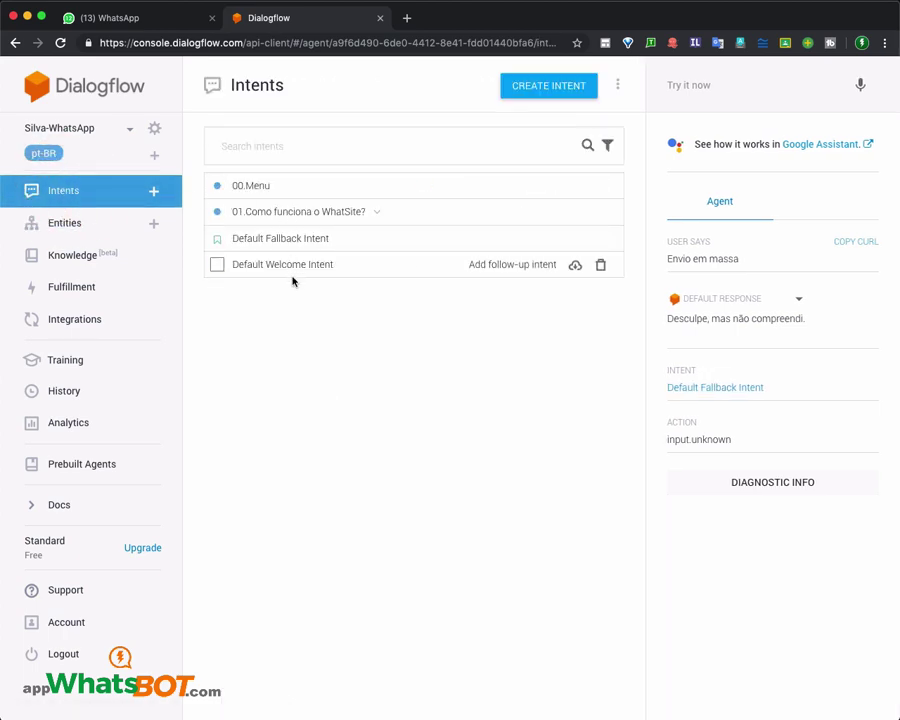
left_click(278, 237)
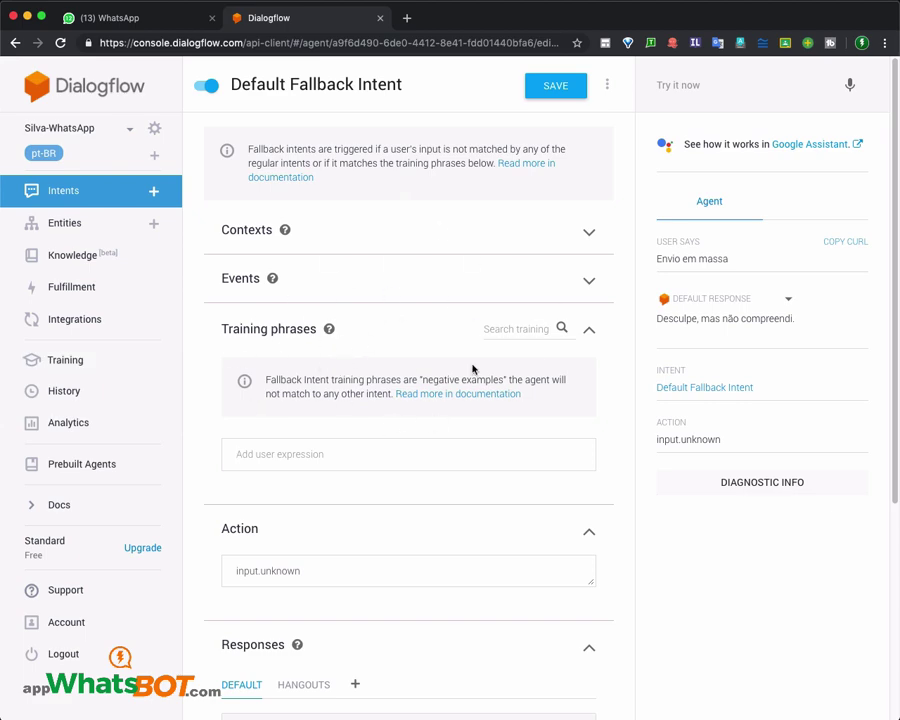
scroll(414, 364, "down", 3)
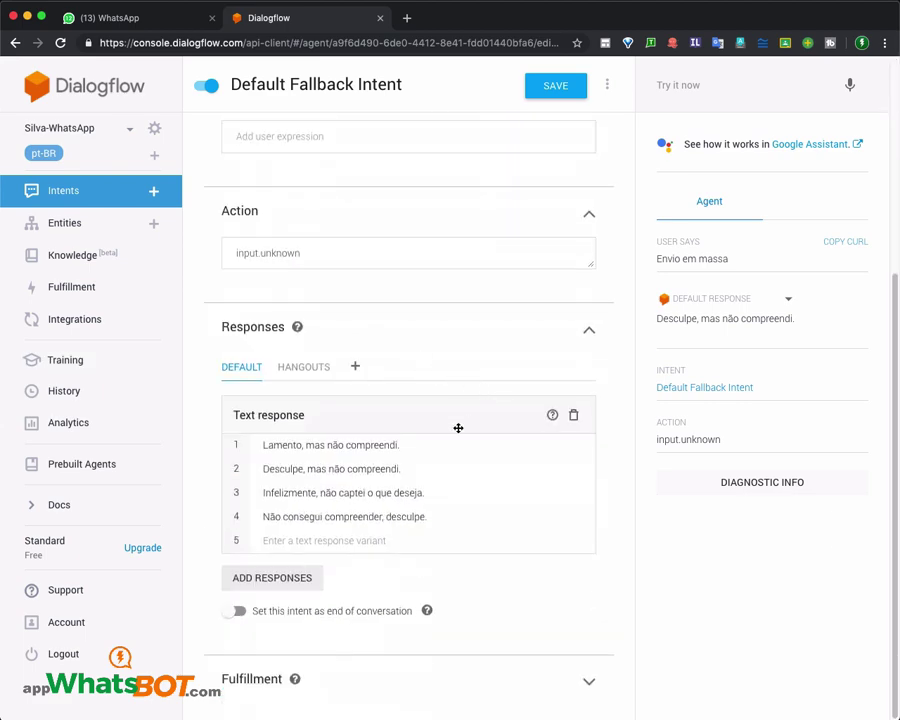
left_click(583, 446)
left_click(580, 444)
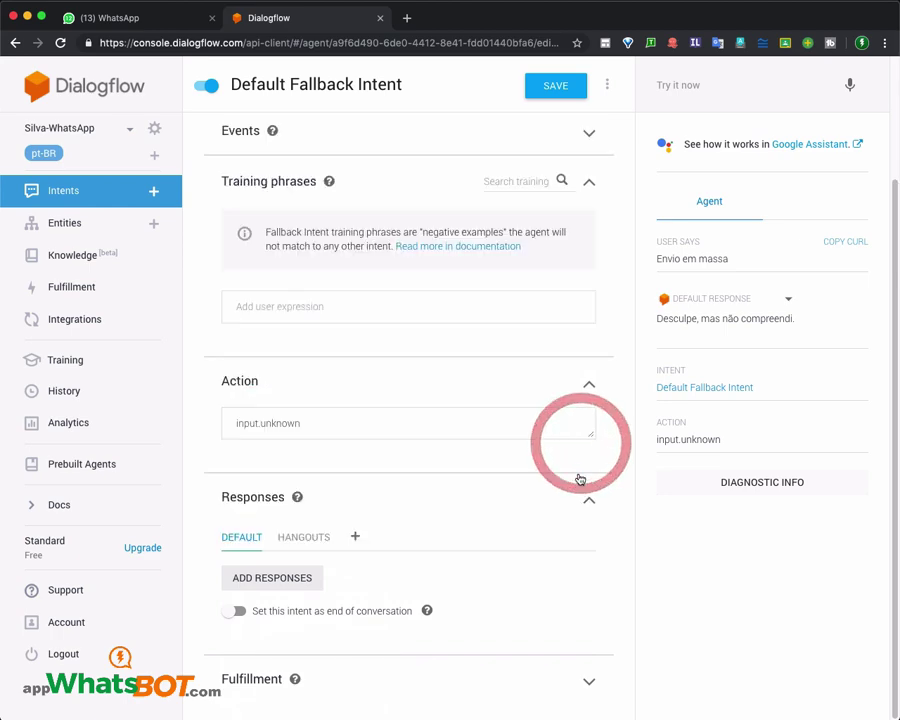
left_click(588, 502)
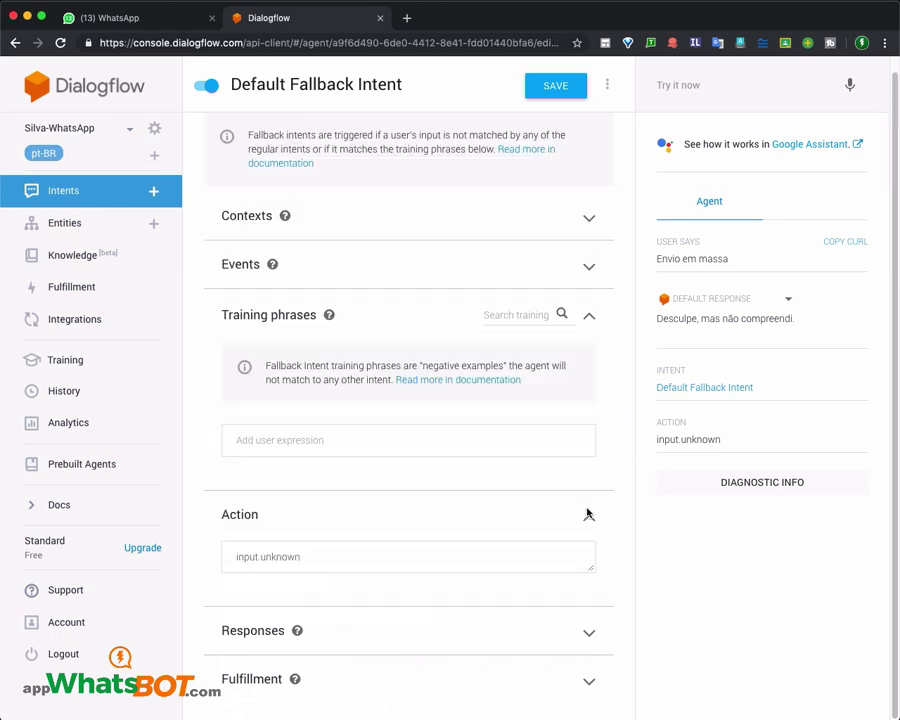
left_click(588, 628)
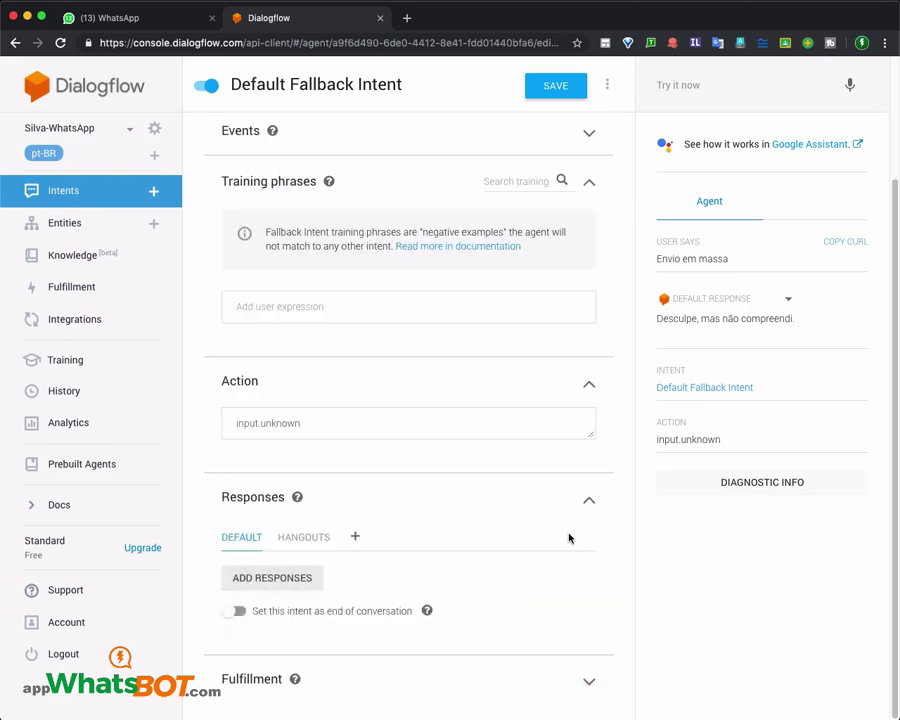
Delete all Hangouts responses from the Default Fallback Intent.
left_click(589, 680)
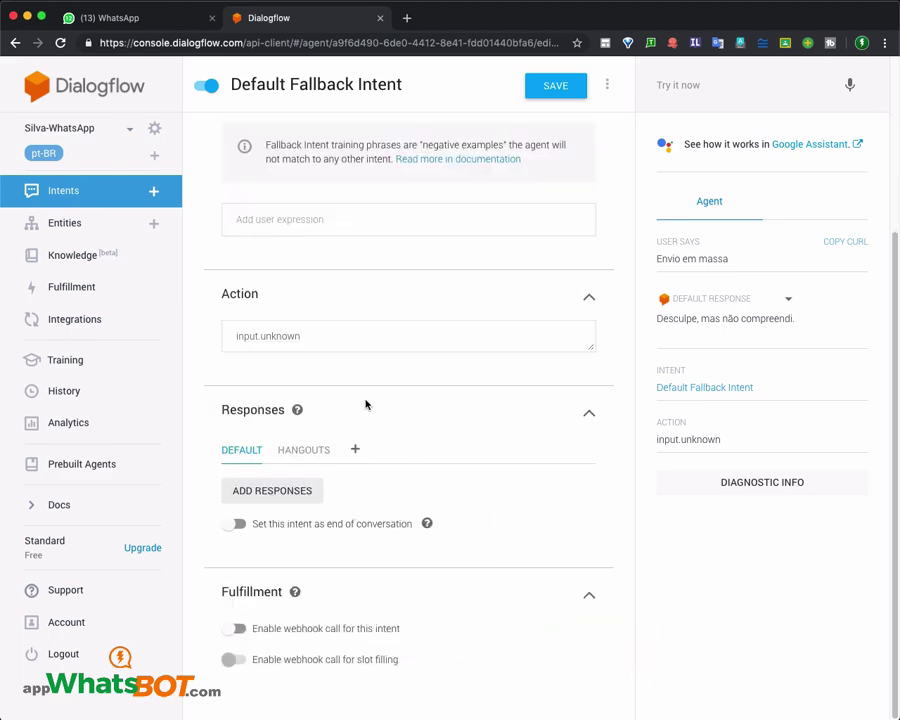
scroll(362, 400, "up", 3)
scroll(370, 410, "down", 3)
left_click(312, 447)
left_click(336, 450)
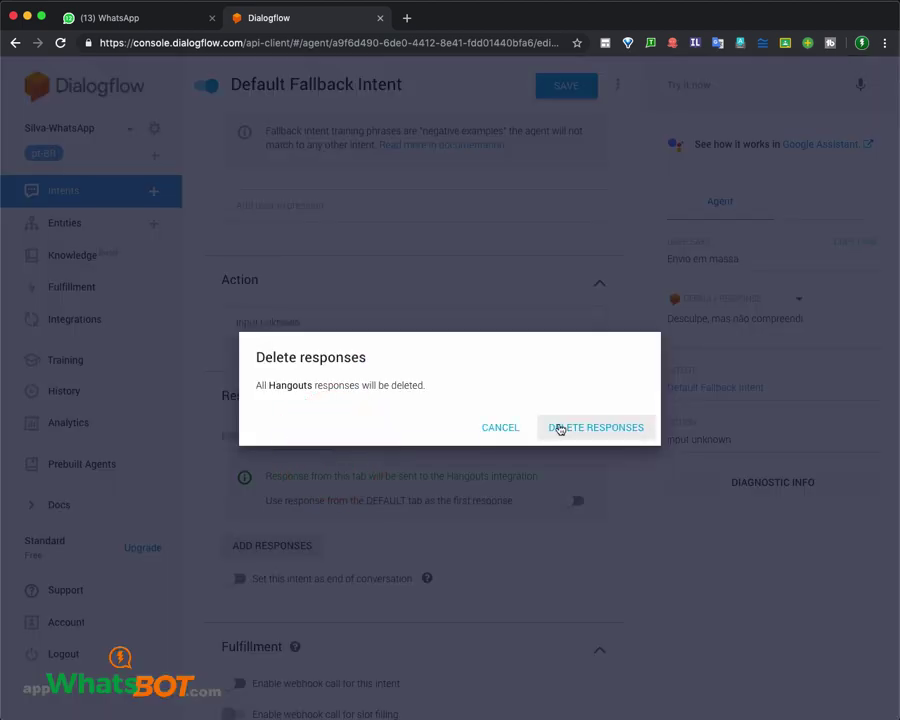
left_click(557, 425)
left_click(280, 449)
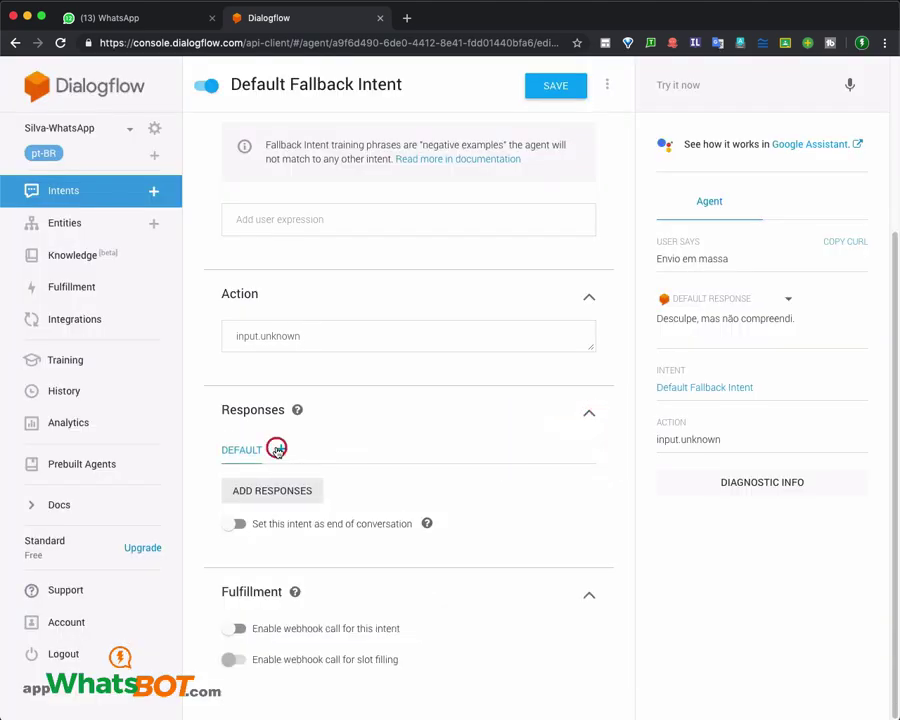
left_click(514, 517)
left_click(280, 448)
left_click(546, 520)
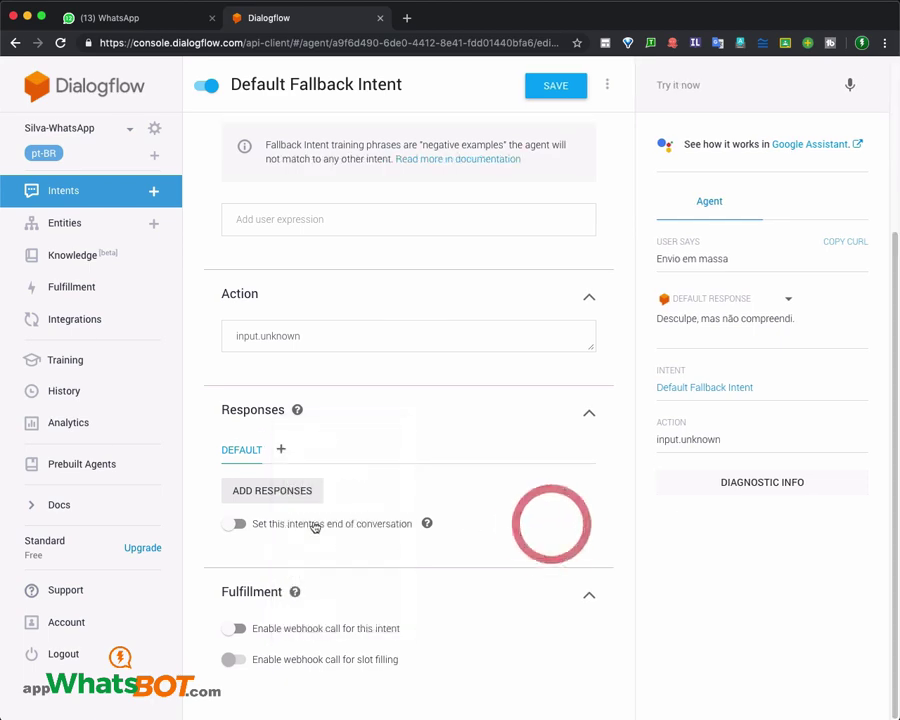
Add an empty text response to the default responses and save the Default Fallback Intent.
left_click(270, 488)
left_click(264, 476)
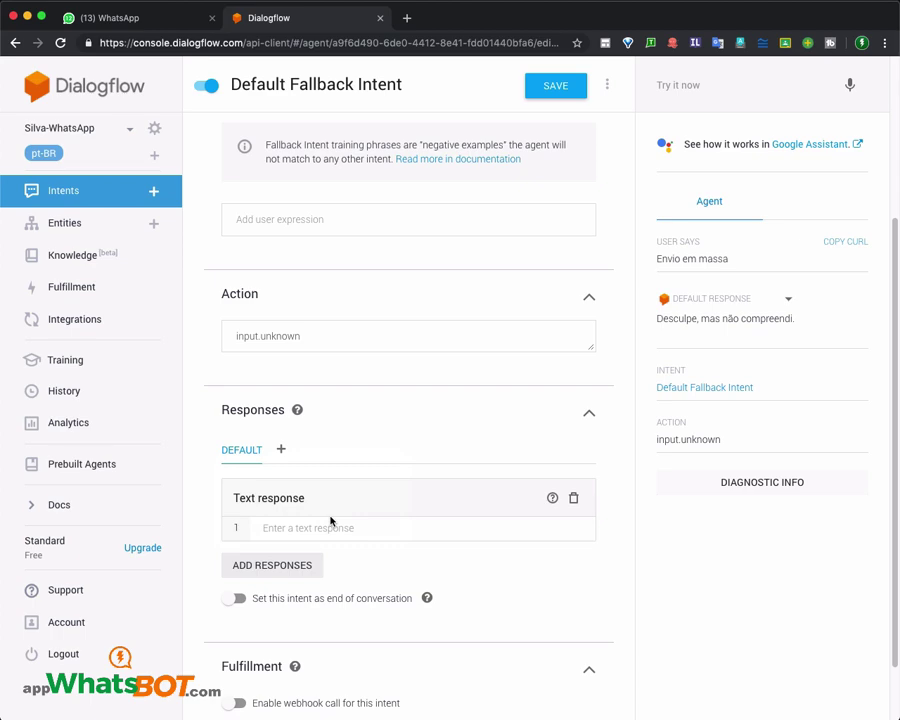
left_click(338, 529)
scroll(408, 400, "down", 2)
left_click(340, 455)
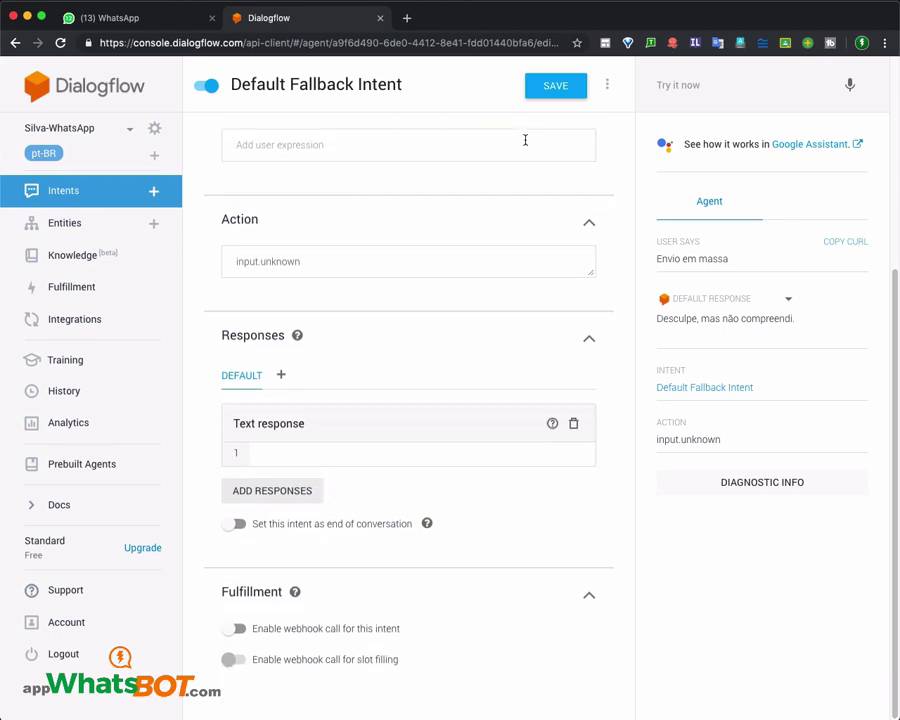
left_click(543, 90)
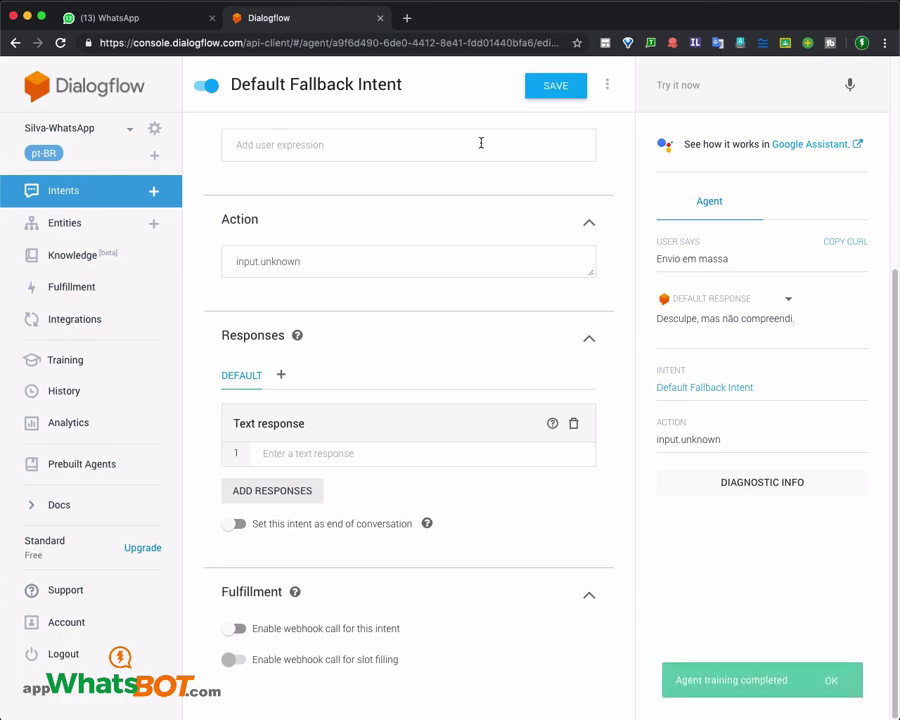
Check the input and output contexts of the Default Fallback Intent and reopen it from the intent list.
scroll(454, 261, "up", 5)
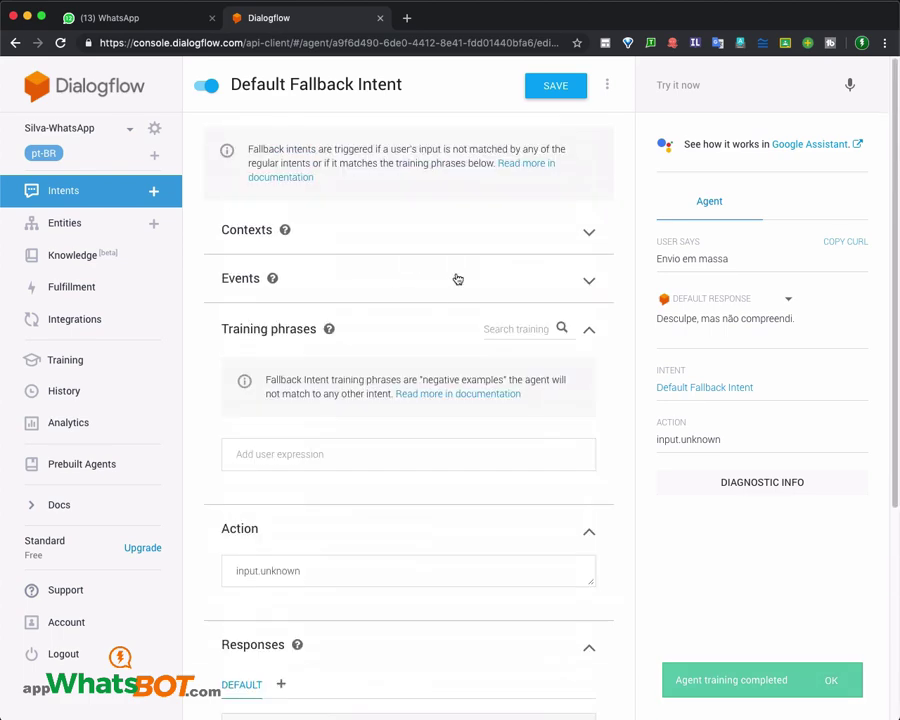
left_click(589, 229)
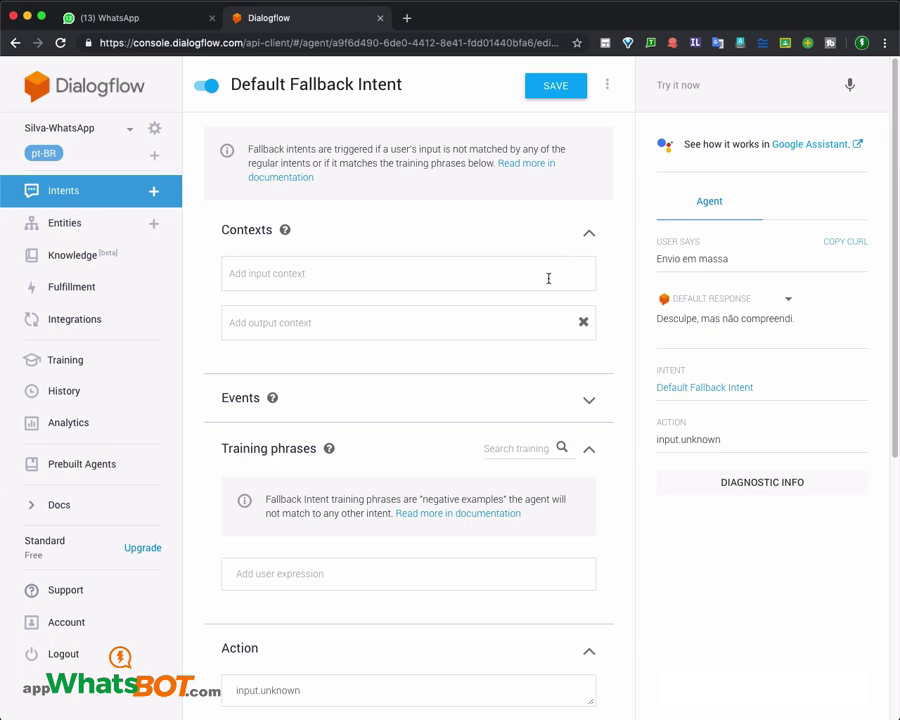
left_click(458, 318)
left_click(96, 192)
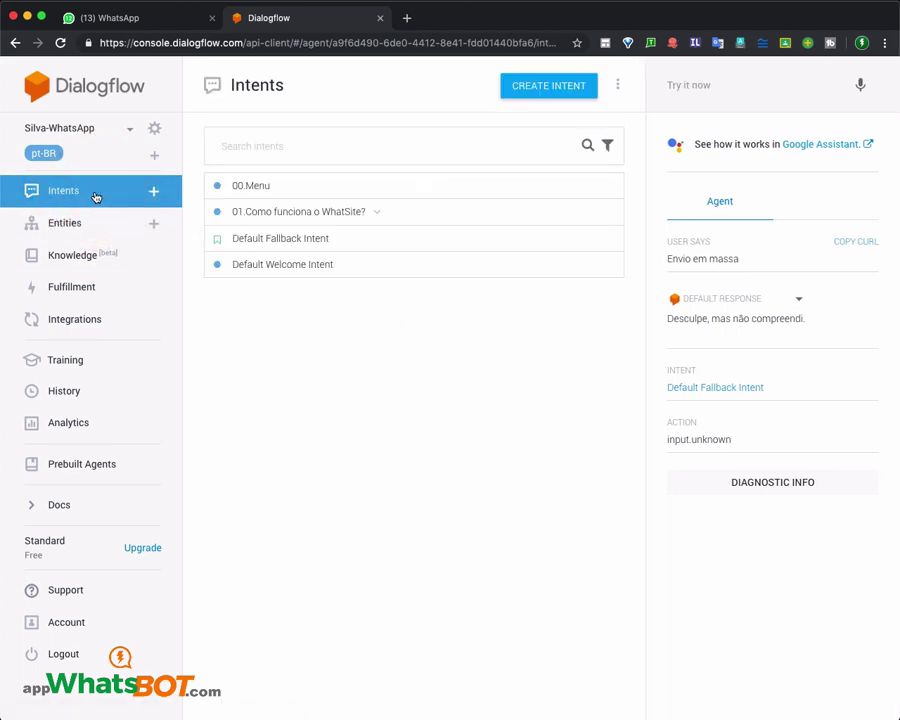
left_click(283, 240)
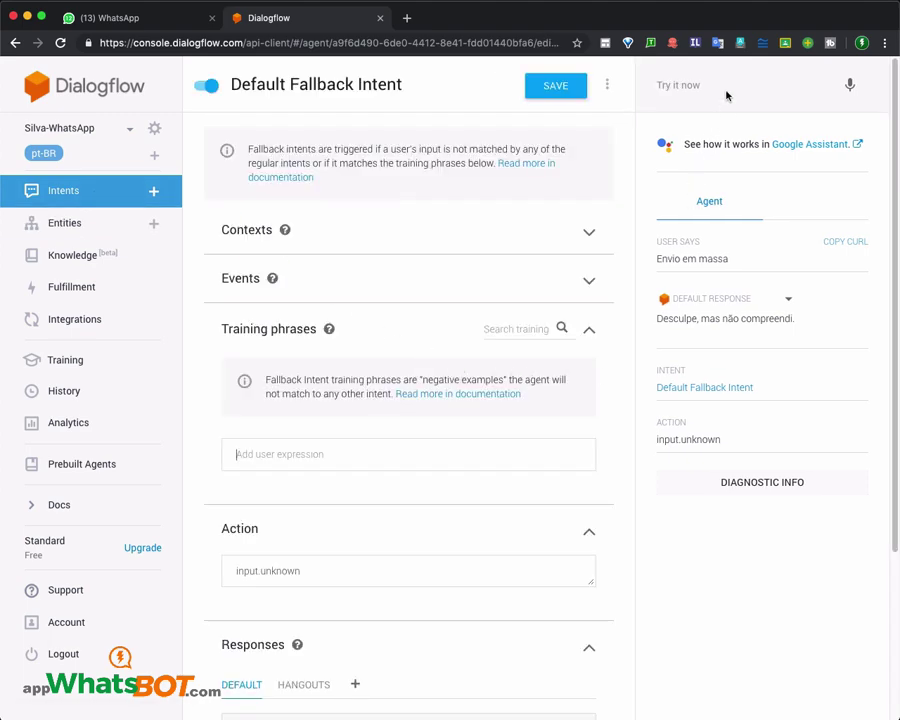
Send "fddfgfd" in the test console and examine the response and matched intent.
left_click(727, 86)
type("fddfgfd")
key("Return")
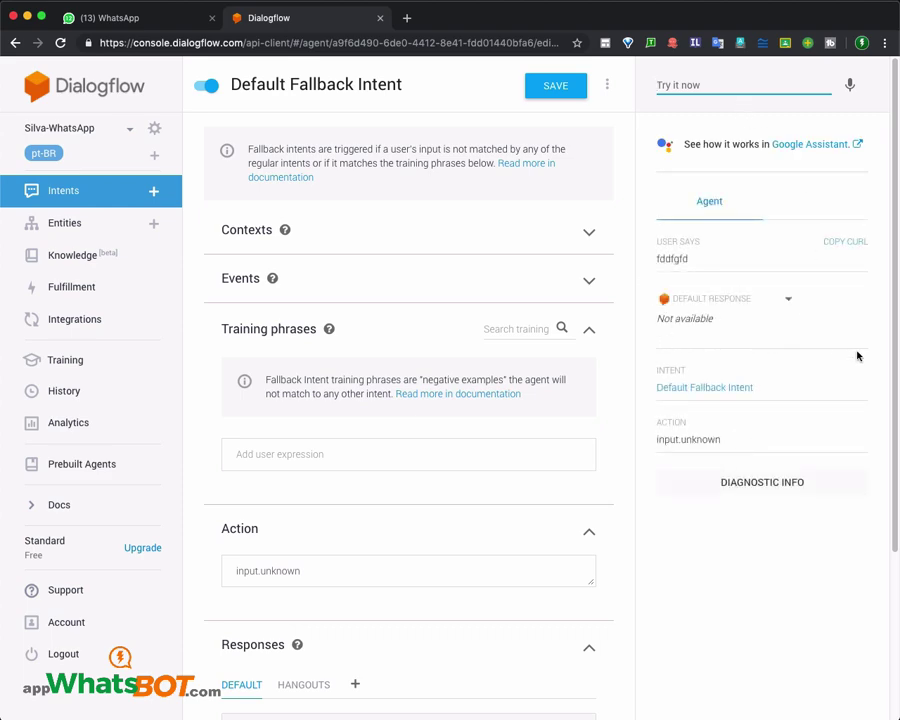
left_click_drag(720, 258, 641, 240)
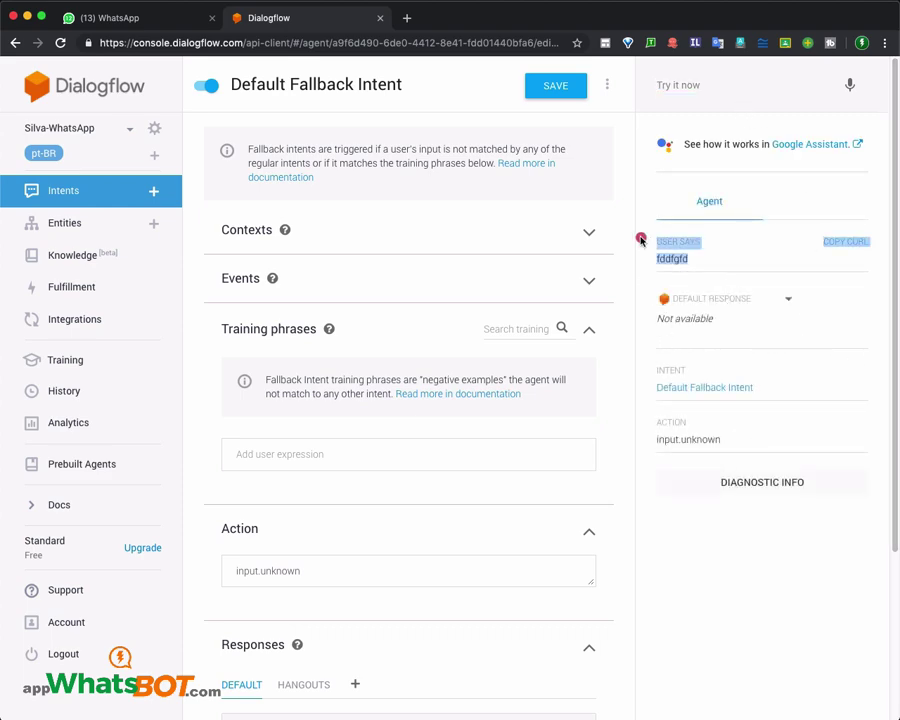
left_click(745, 441)
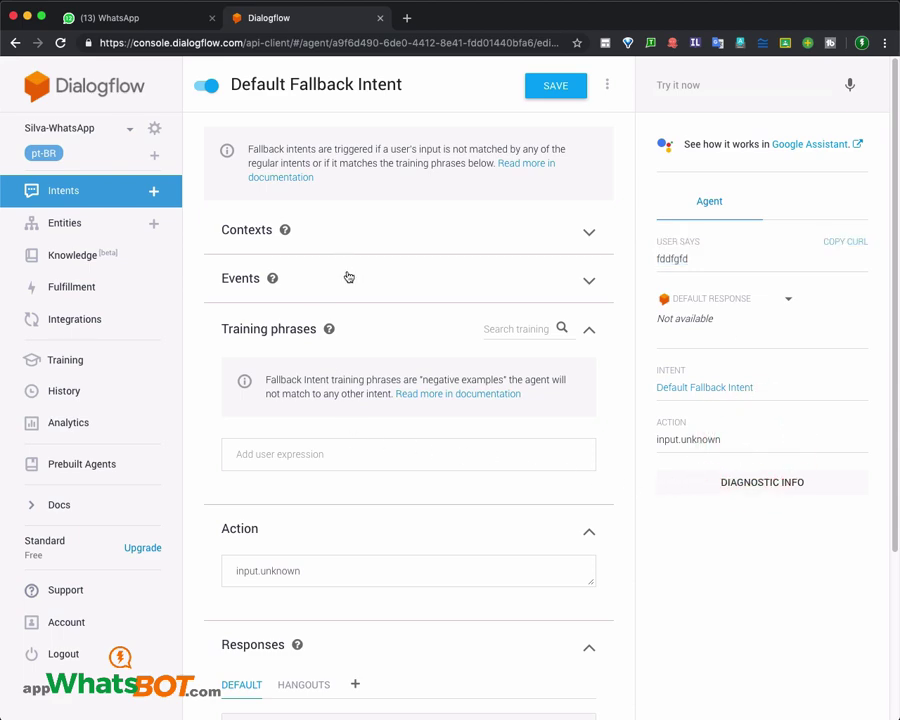
Add a fallback follow-up intent to the Default Fallback Intent in the intent list.
left_click(85, 194)
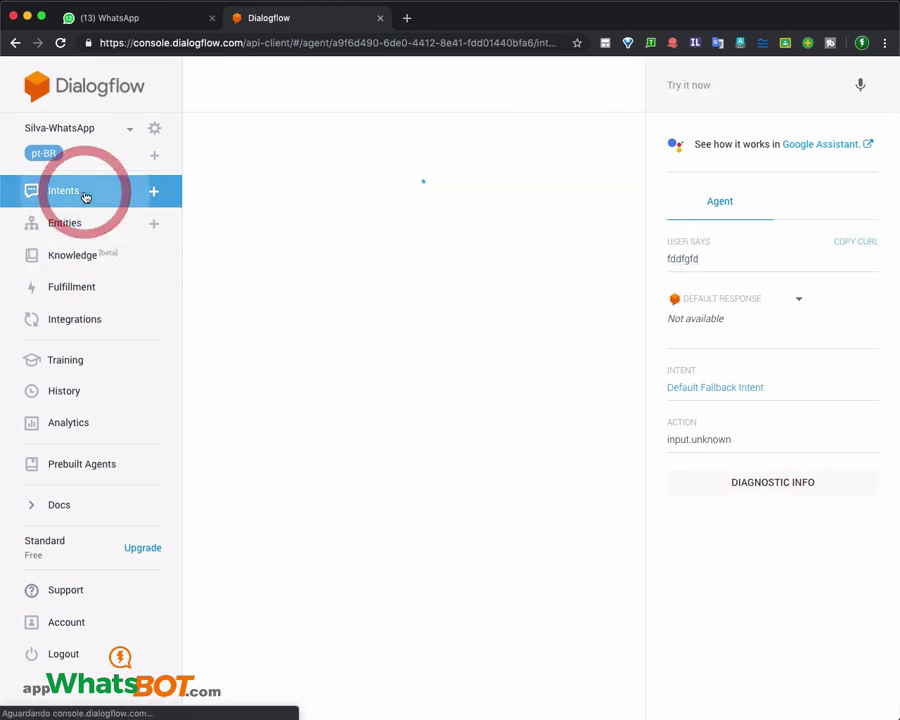
left_click(506, 237)
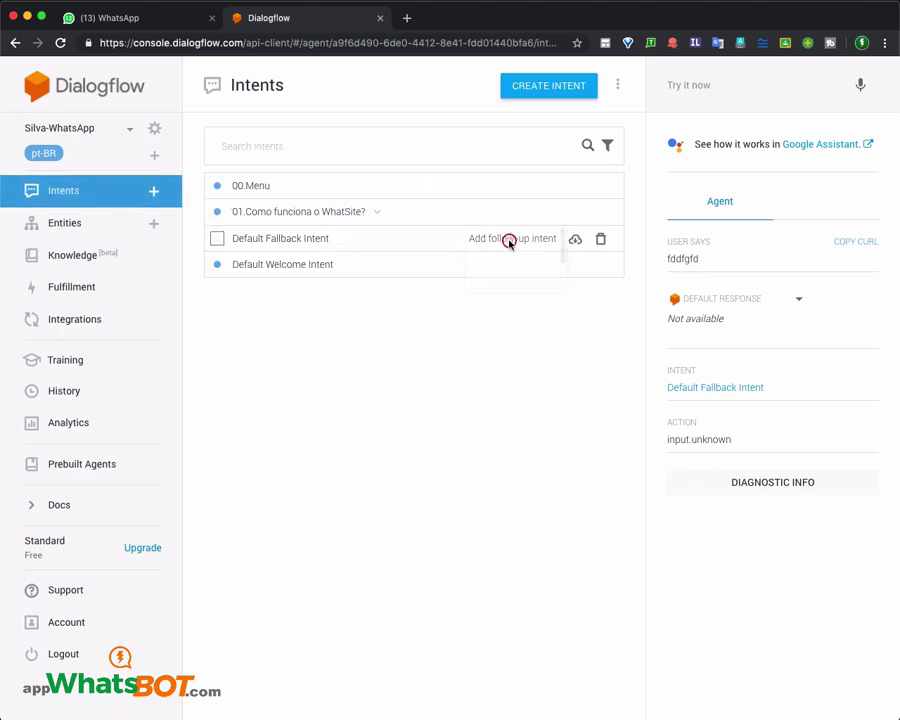
scroll(494, 350, "down", 2)
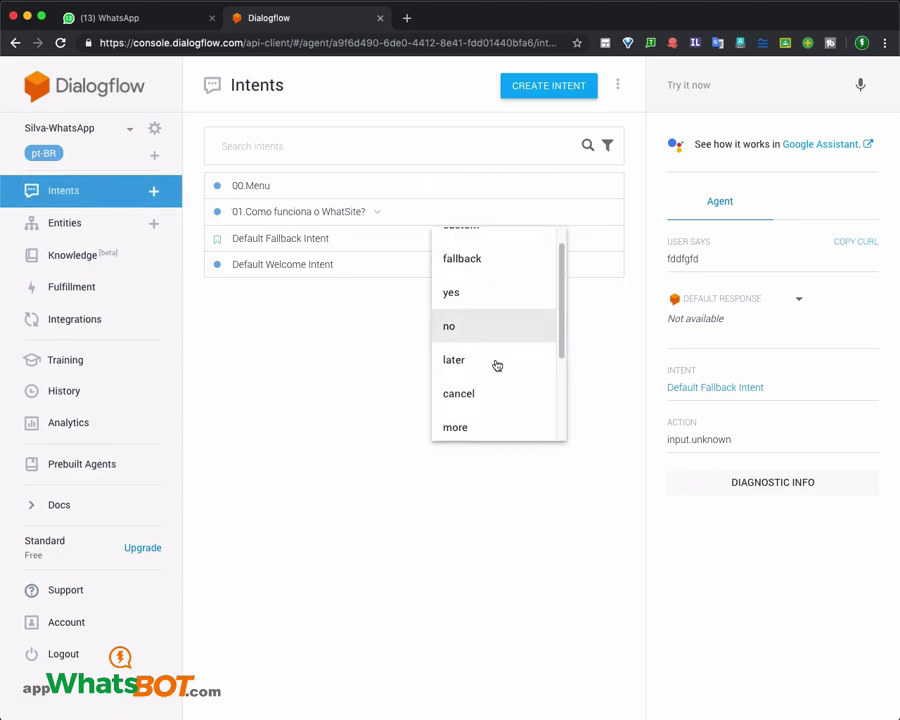
scroll(497, 368, "down", 2)
scroll(496, 366, "up", 3)
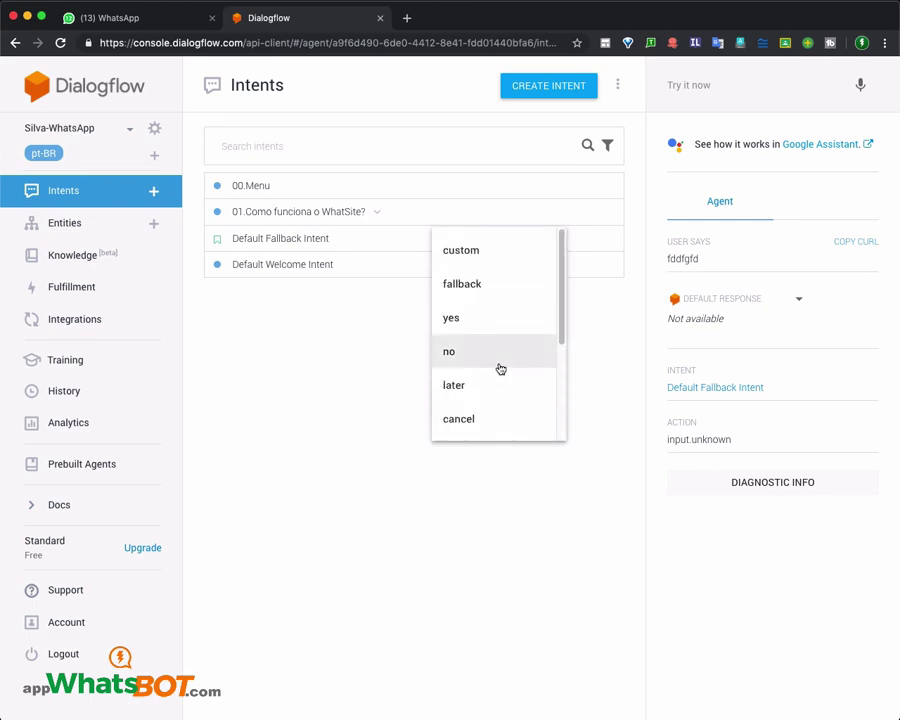
left_click(476, 285)
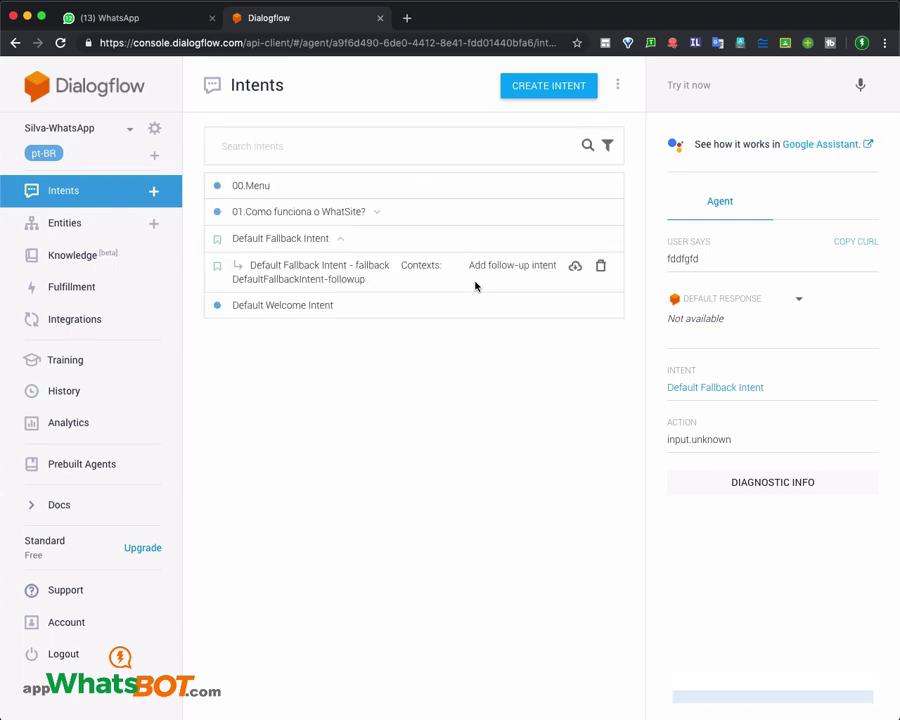
Enter the text response "🤖 Ops, eu não entendi, por favor reformule sua resposta ou digite menu para mais opções" in the fallback follow-up intent.
left_click(363, 266)
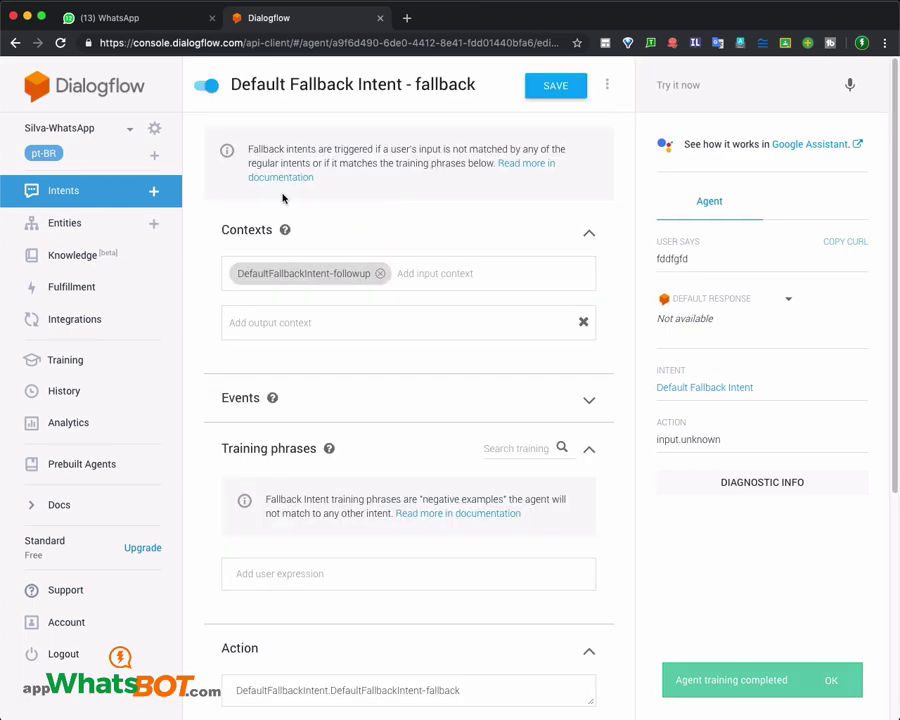
scroll(397, 525, "down", 4)
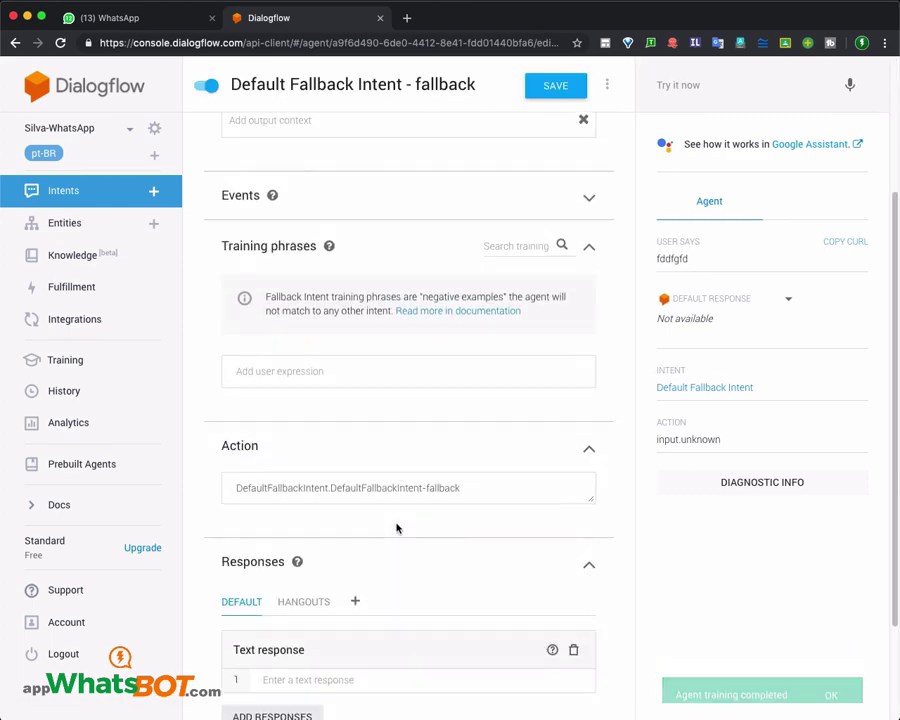
scroll(397, 527, "down", 3)
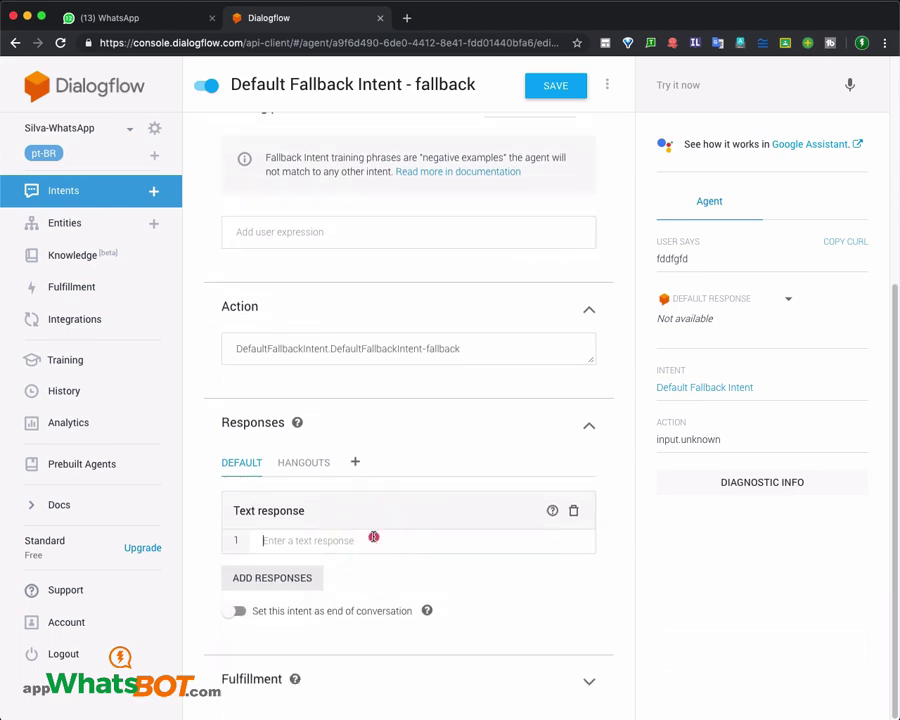
left_click(373, 536)
left_click(603, 10)
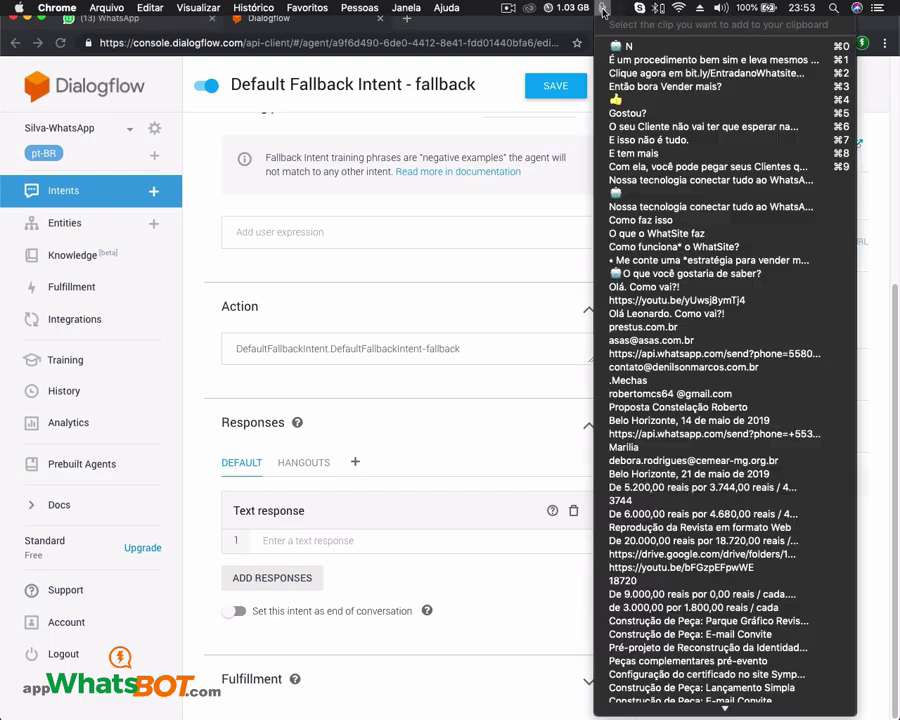
left_click(620, 46)
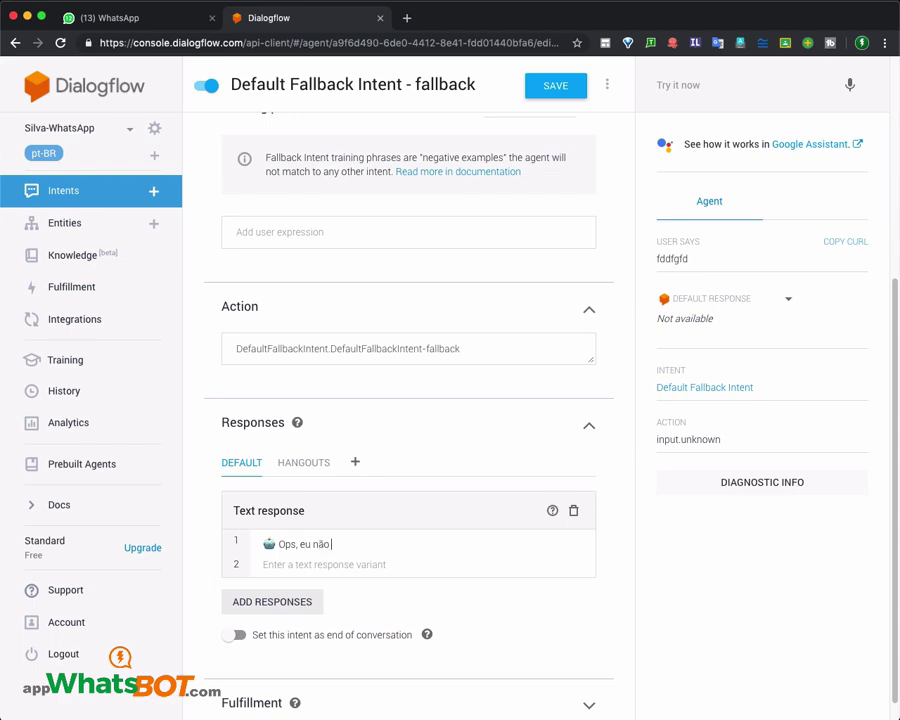
type("end")
key("BackSpace")
key("BackSpace")
key("BackSpace")
key("BackSpace")
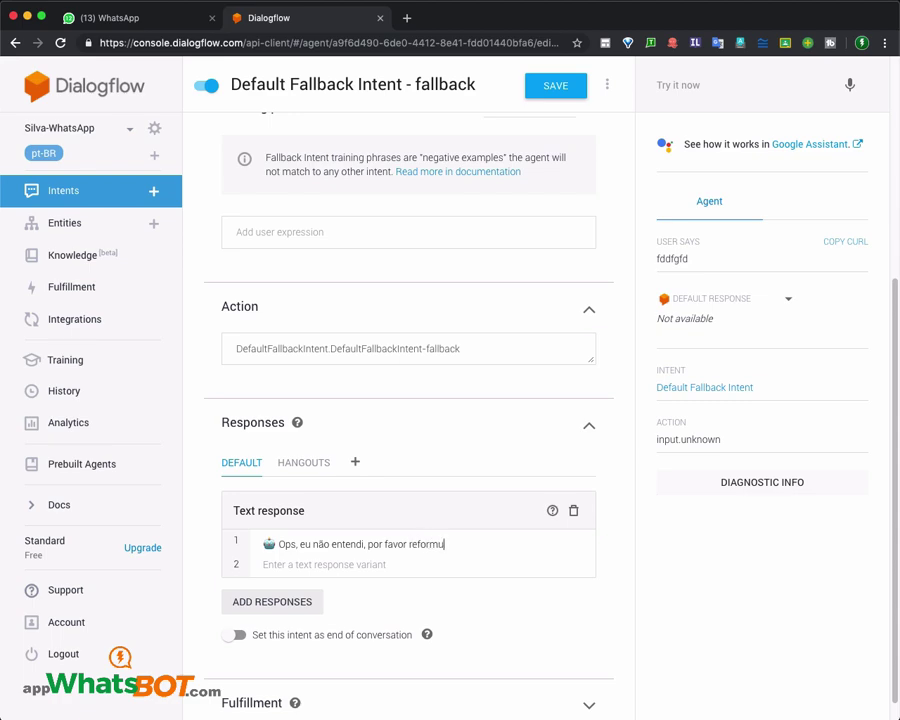
type("esposta ou digite")
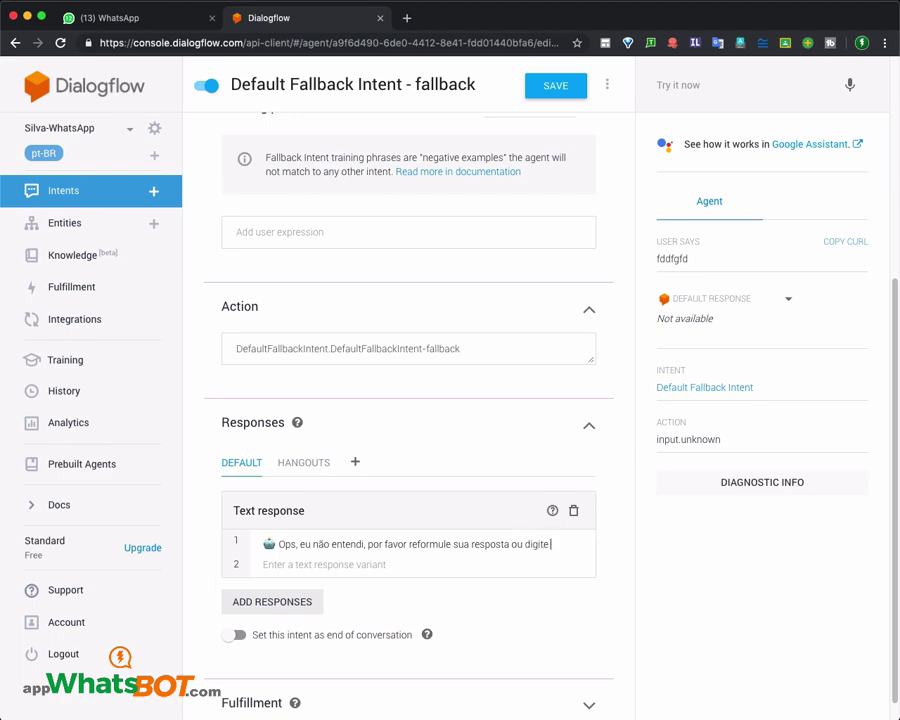
type("menu para ")
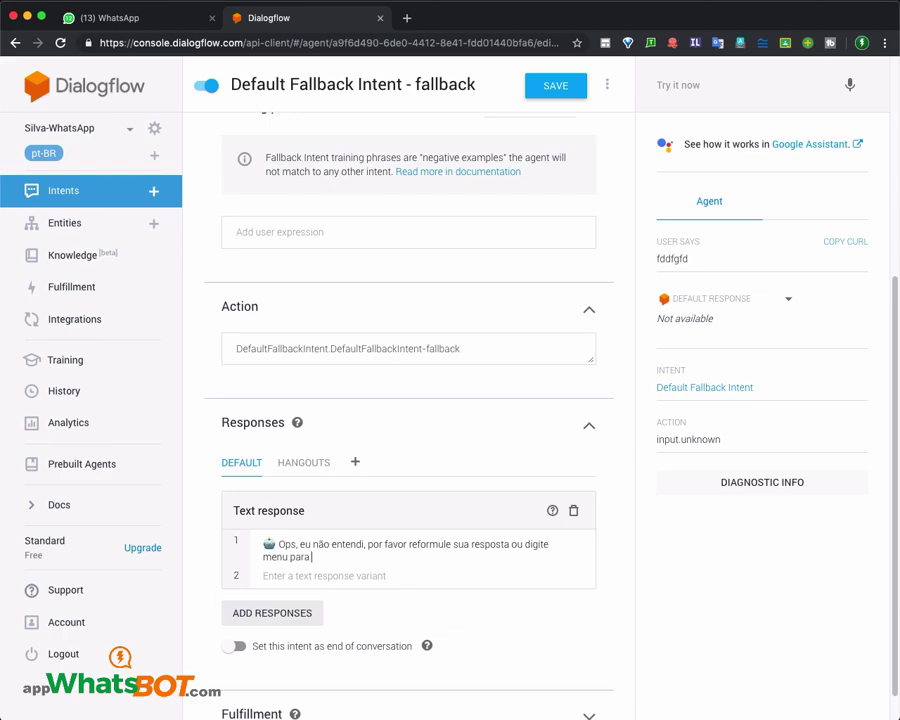
type("mais opções")
Wrap the word "menu" in asterisks in the text response and save the fallback follow-up intent.
left_click(356, 557)
left_click(291, 557)
type(",")
left_click(263, 557)
type("_")
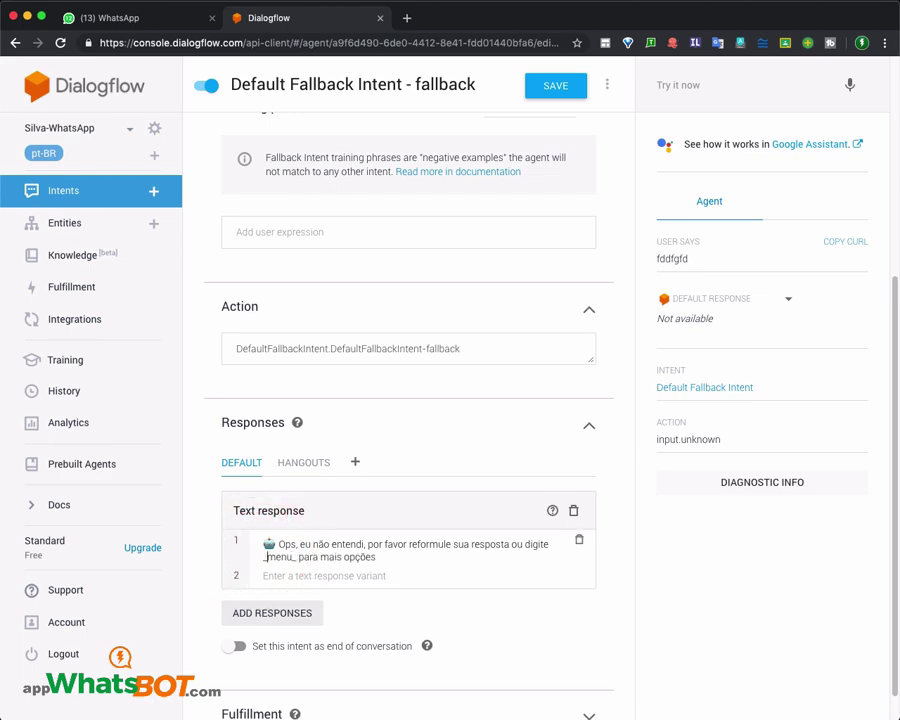
key("BackSpace")
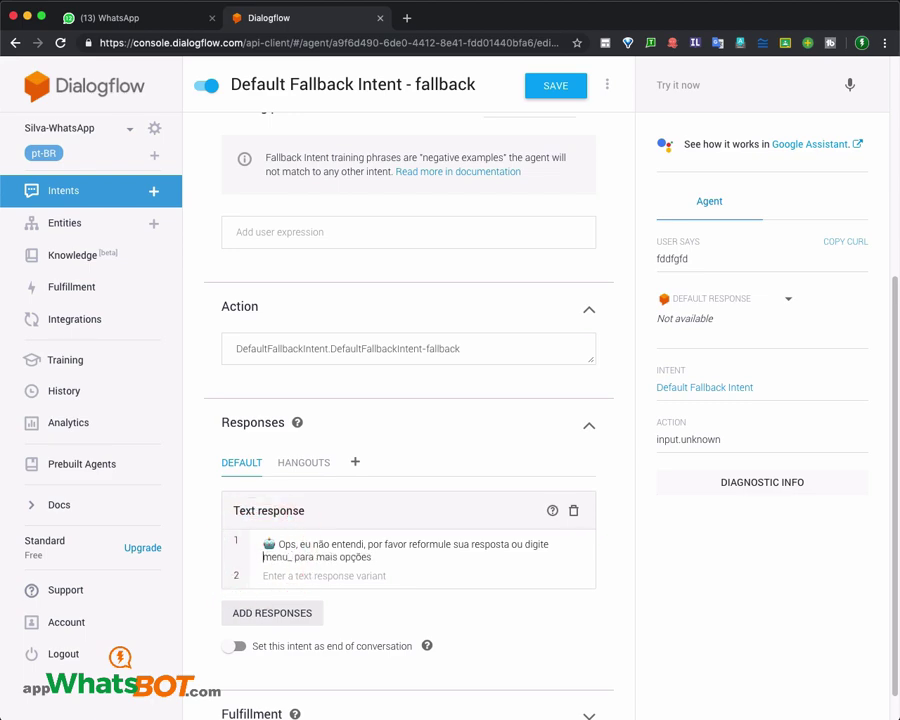
type("*")
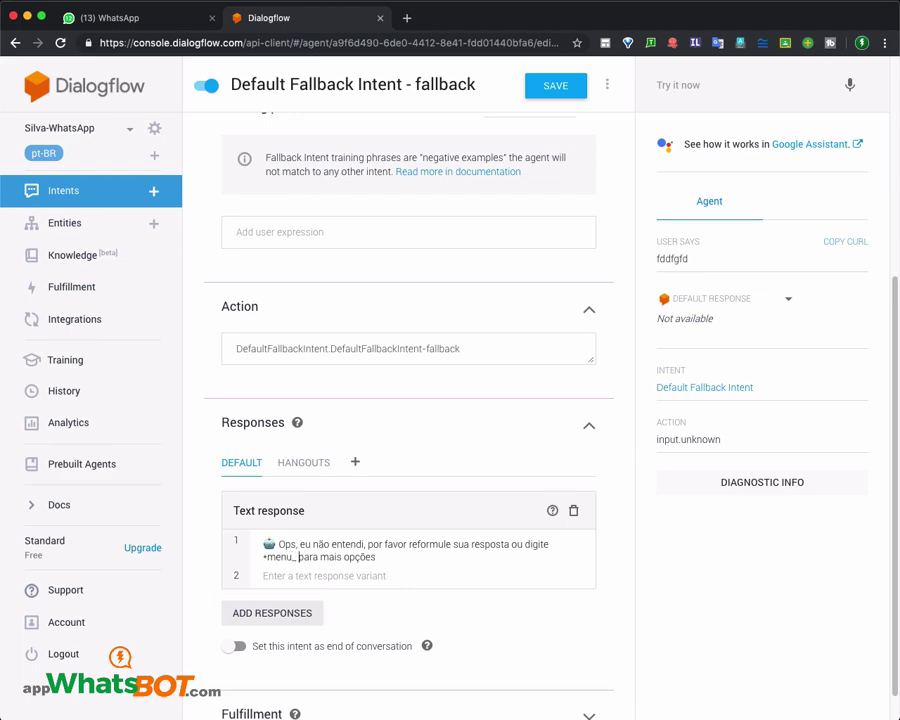
key("BackSpace")
type("*")
left_click_drag(388, 558, 208, 549)
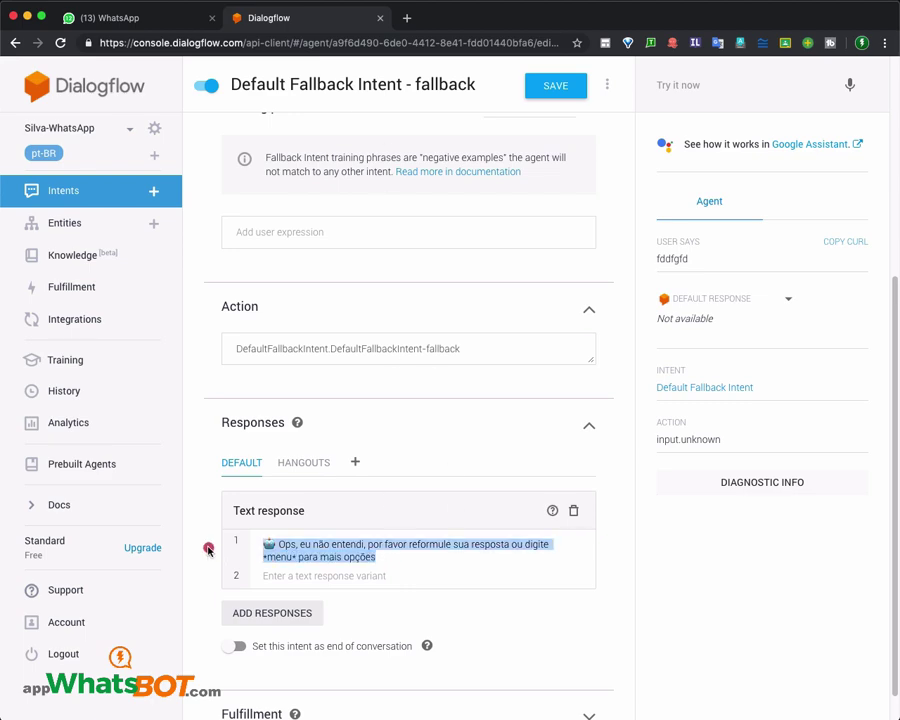
left_click(549, 95)
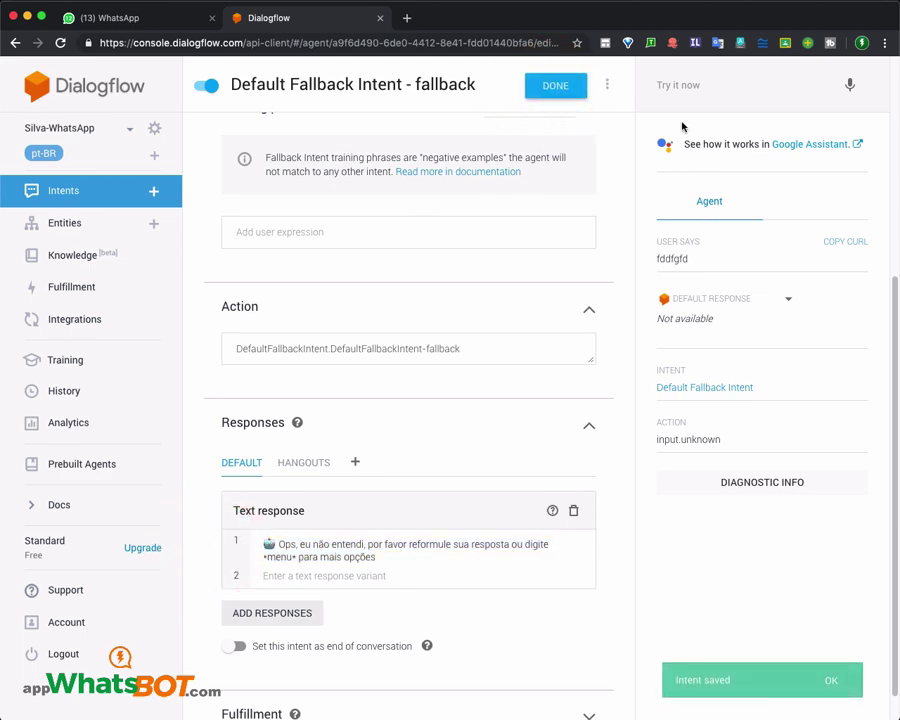
Send "aasdasd" and "dsaadasds" in the test console and examine the default response and matched intent.
left_click(681, 90)
type("aasdasd")
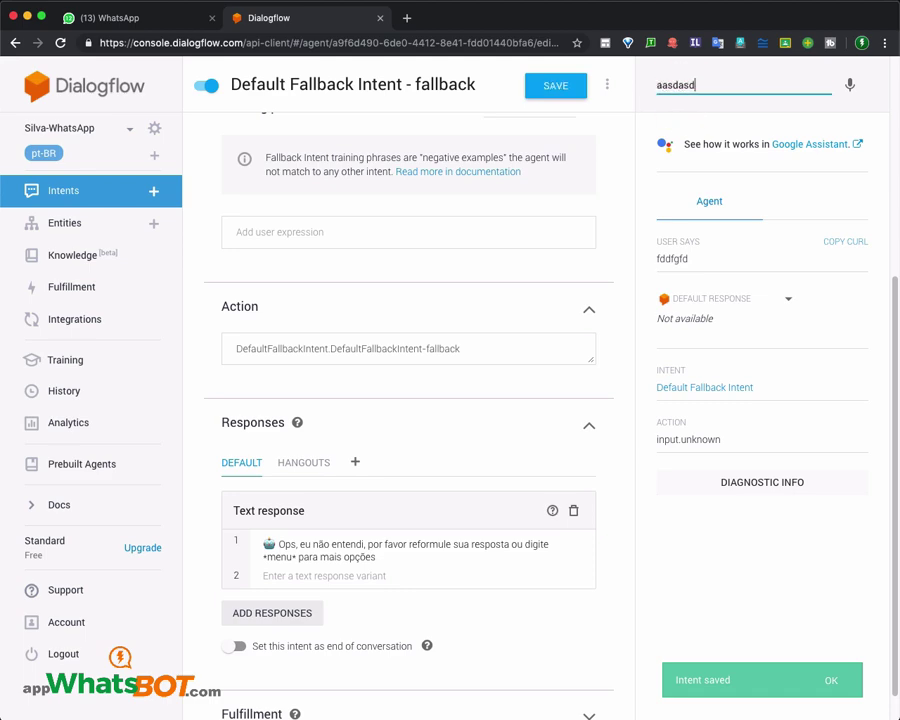
key("Return")
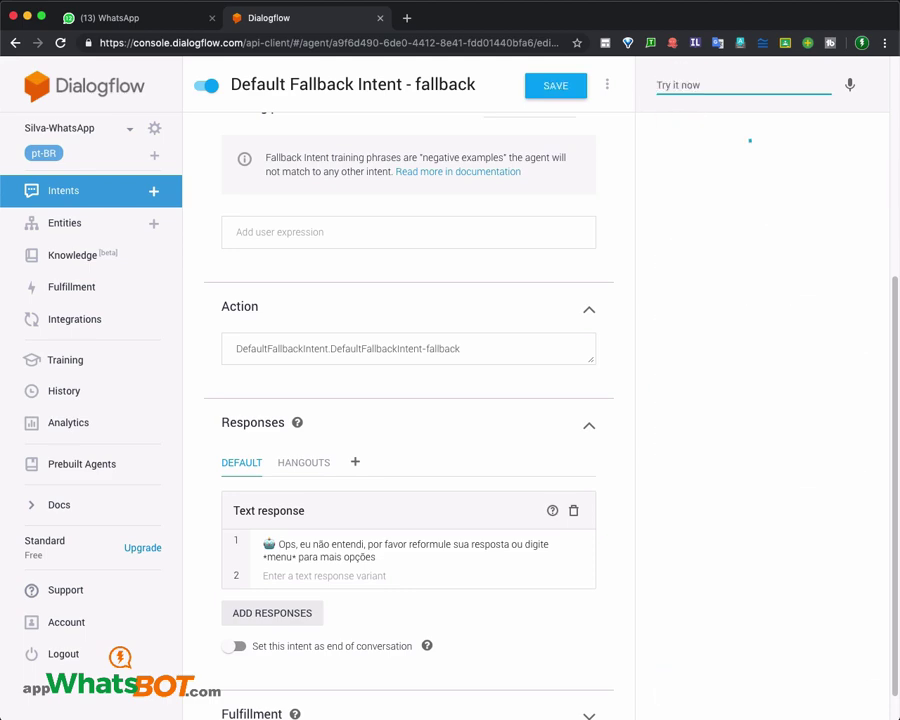
type("dsaadasd")
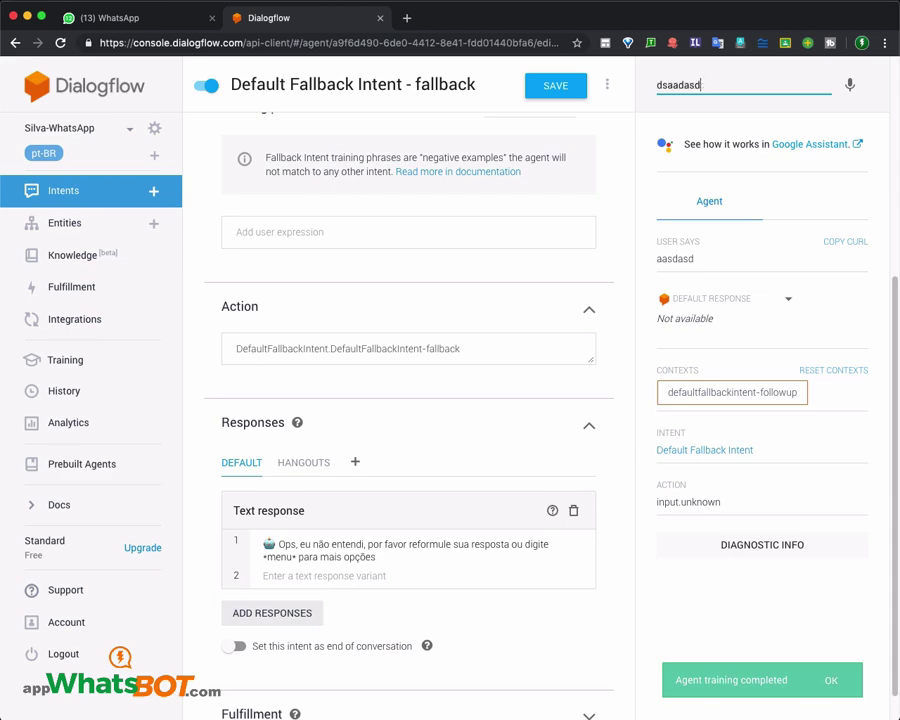
type("s")
key("Return")
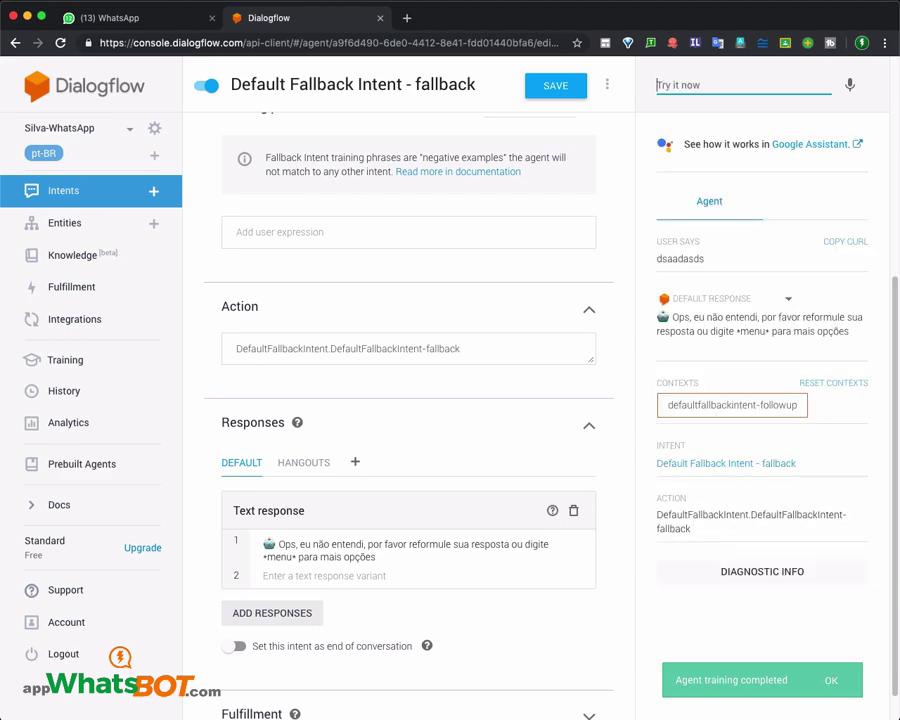
left_click_drag(637, 306, 850, 331)
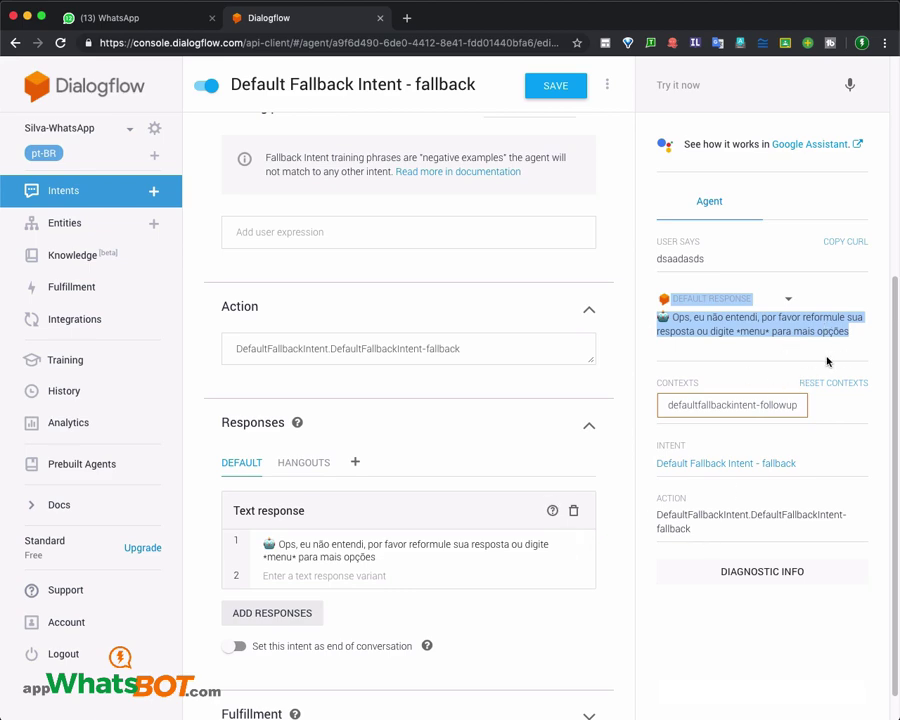
Capitalize "menu" as "Menu" in the fallback follow-up's text response and save the intent.
left_click(389, 566)
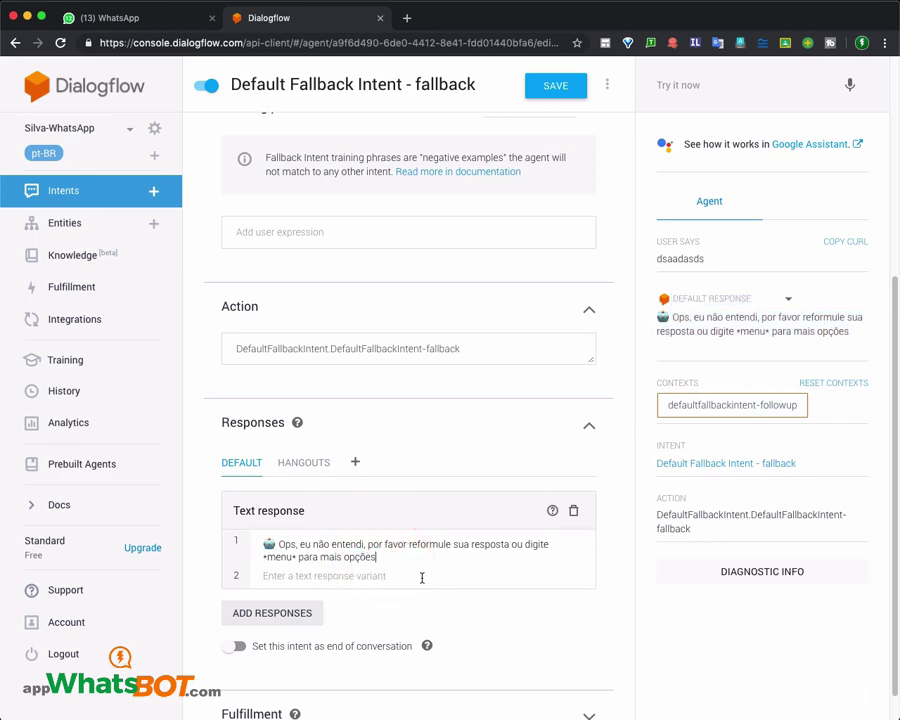
left_click(260, 554)
key("Delete")
type("M")
left_click(566, 87)
Send "Menu" in the test console and examine the response and matched intent.
left_click(708, 89)
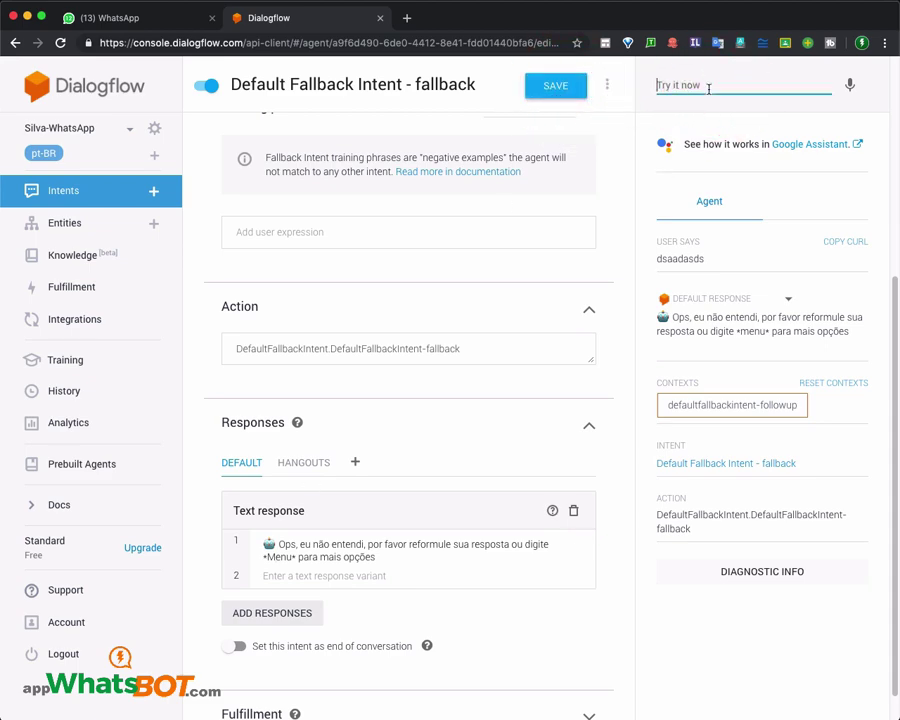
type("Mund")
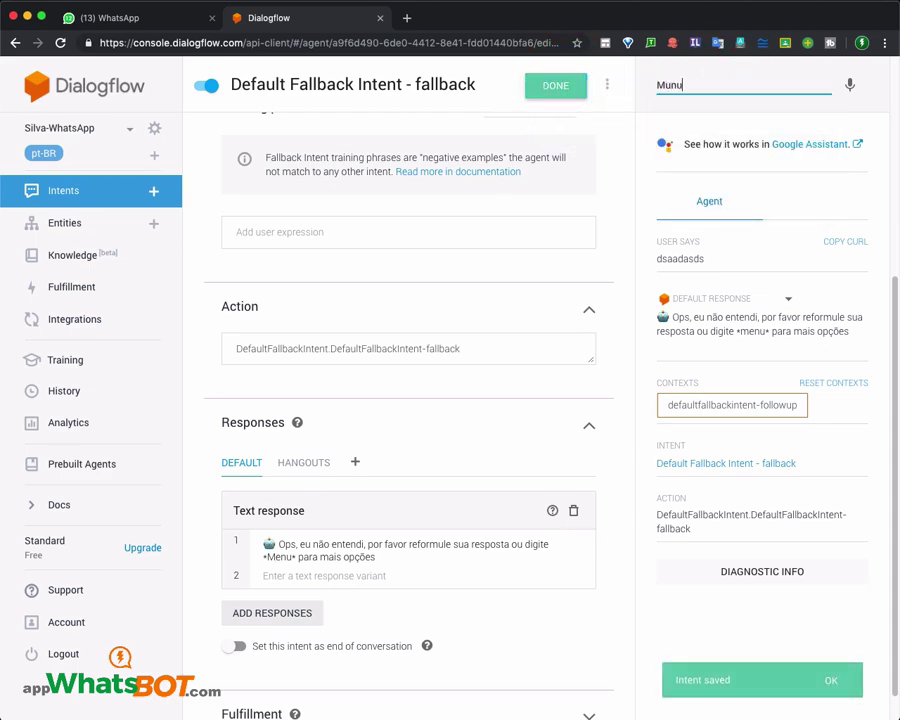
key("BackSpace")
key("BackSpace")
key("BackSpace")
type("me")
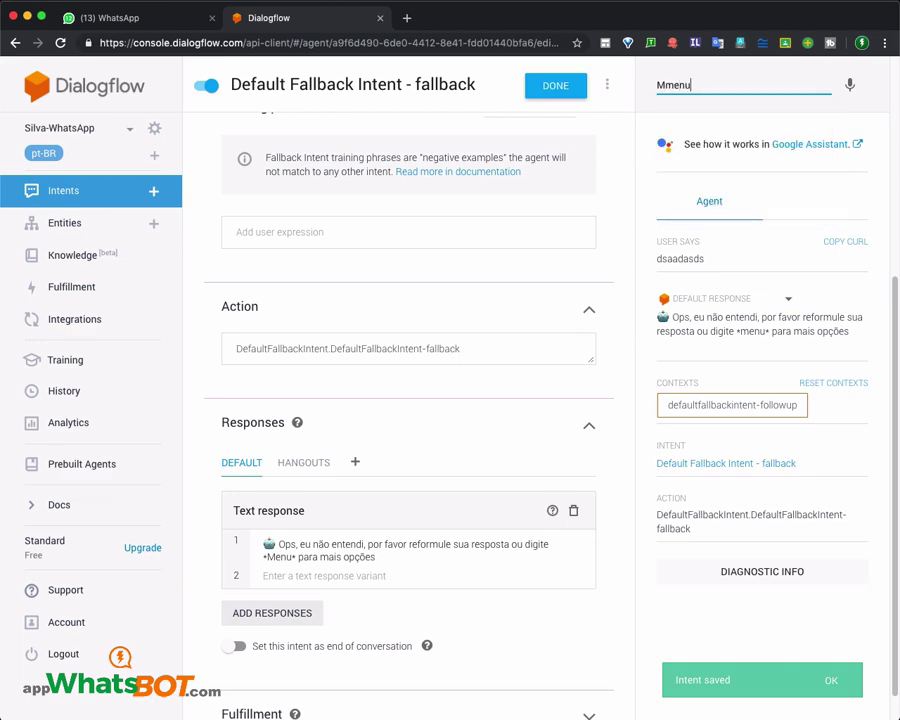
key("BackSpace")
key("BackSpace")
type("nu")
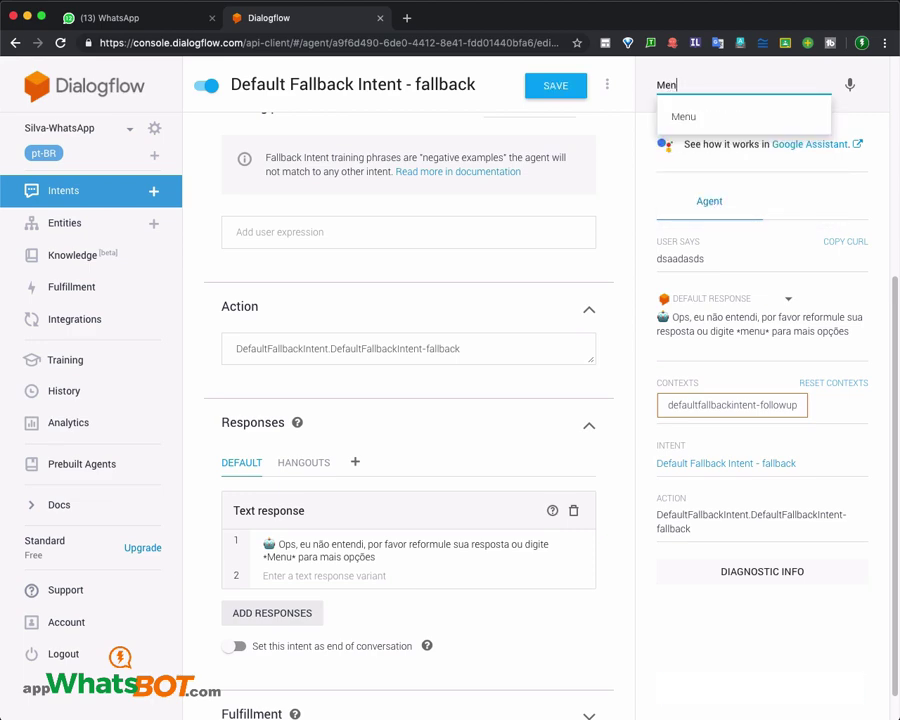
key("Return")
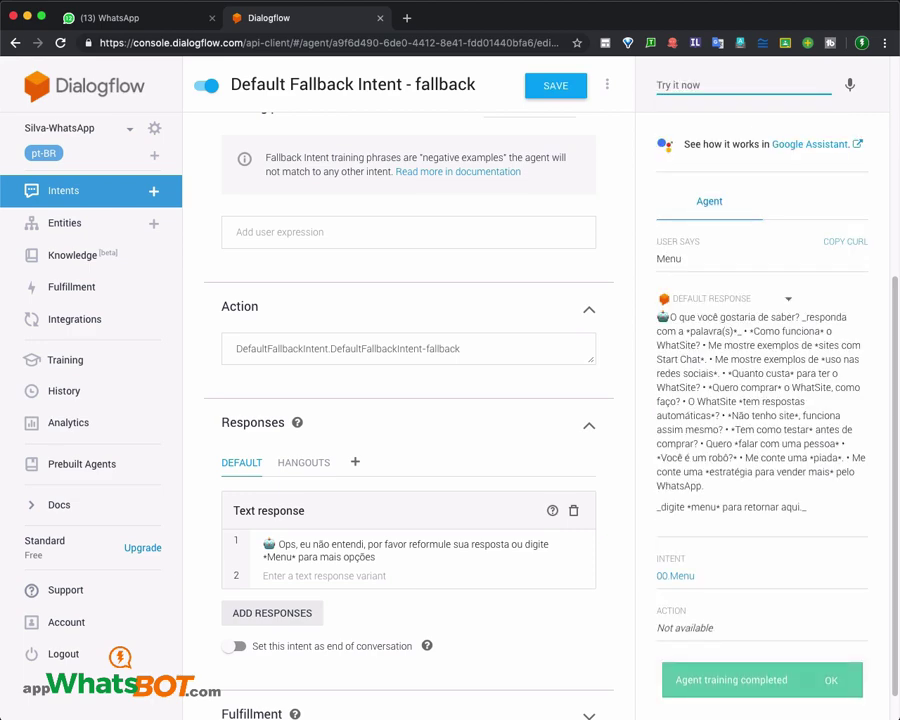
Save the fallback follow-up intent and add training phrases "01" and "1" to the "01.Como funciona o WhatSite?" intent.
left_click(560, 90)
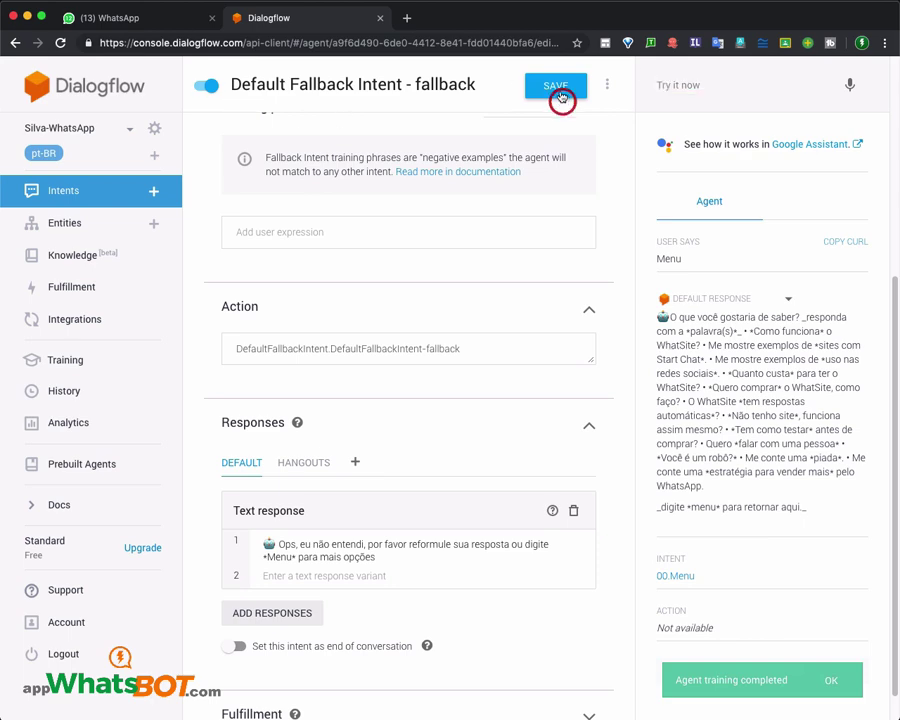
left_click(86, 196)
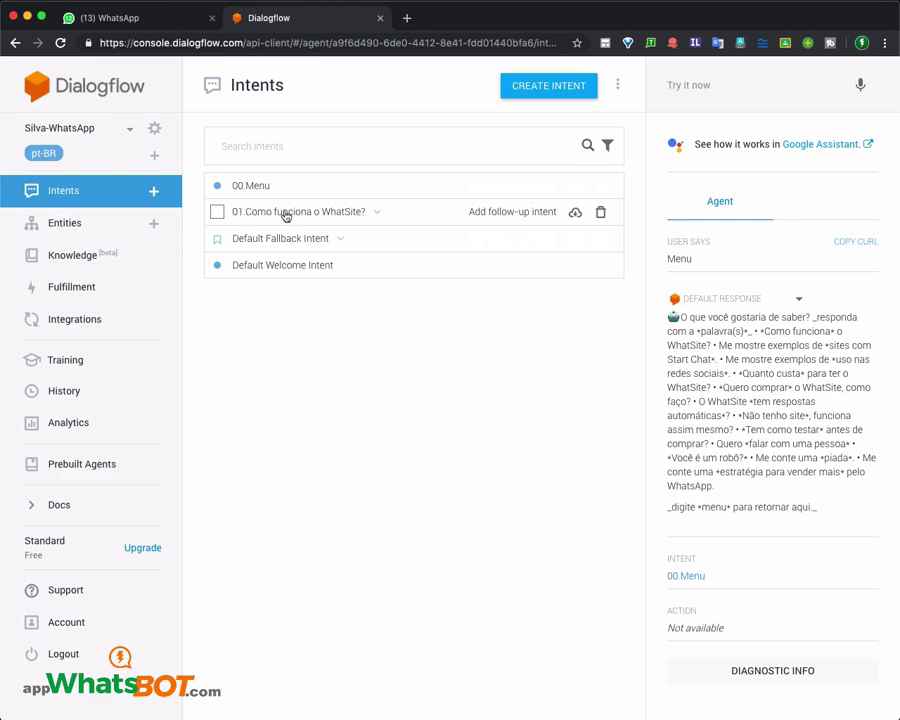
left_click(286, 216)
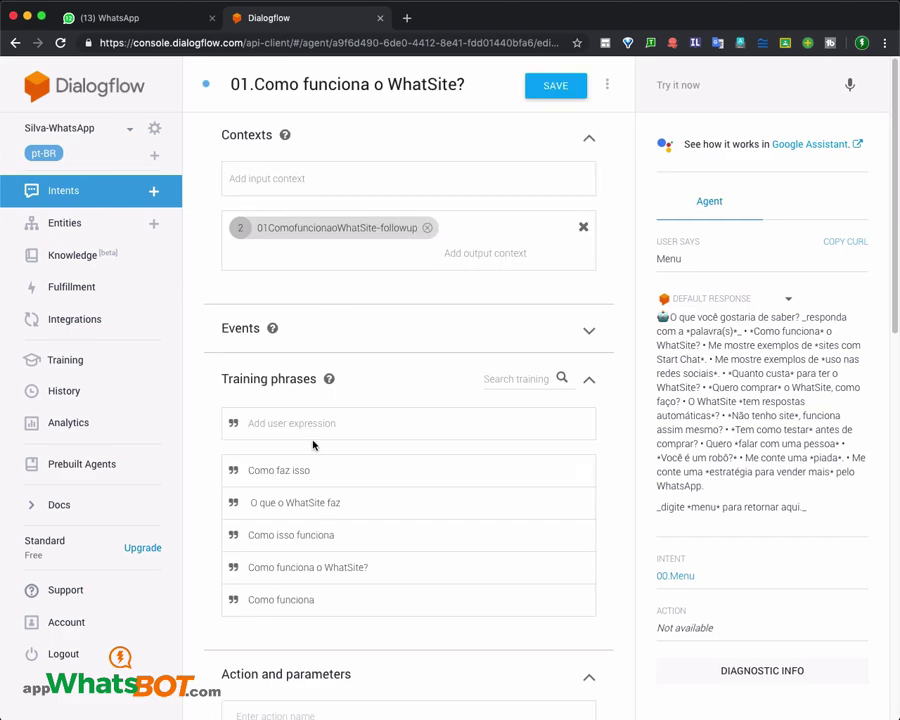
type("01")
key("Return")
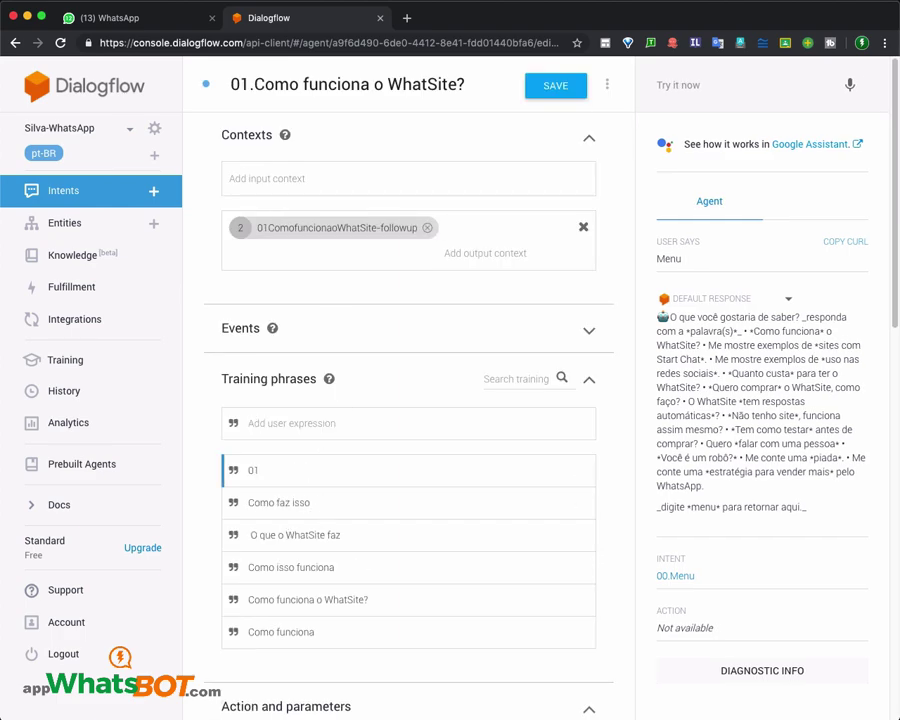
type("1")
key("Return")
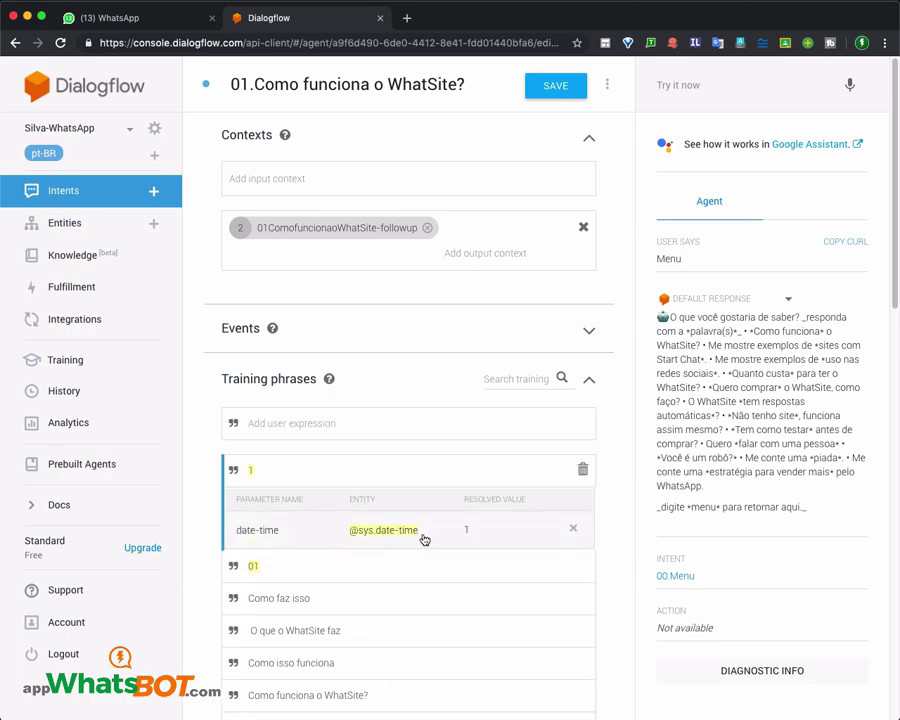
Remove the date-time entity annotations from the "1" and "01" training phrases and save the intent.
left_click(575, 530)
left_click(328, 502)
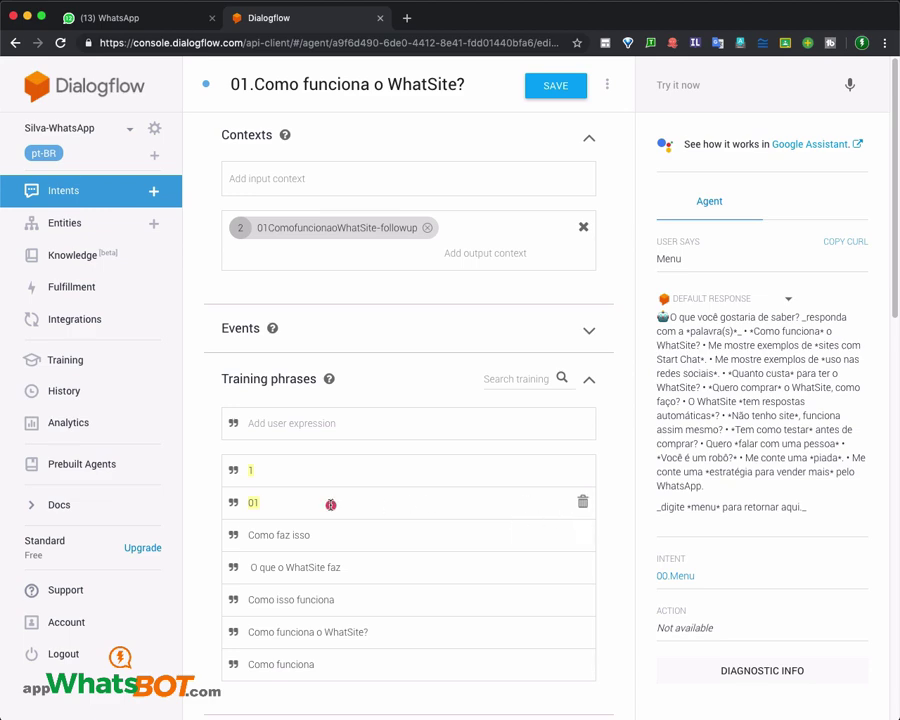
left_click(573, 557)
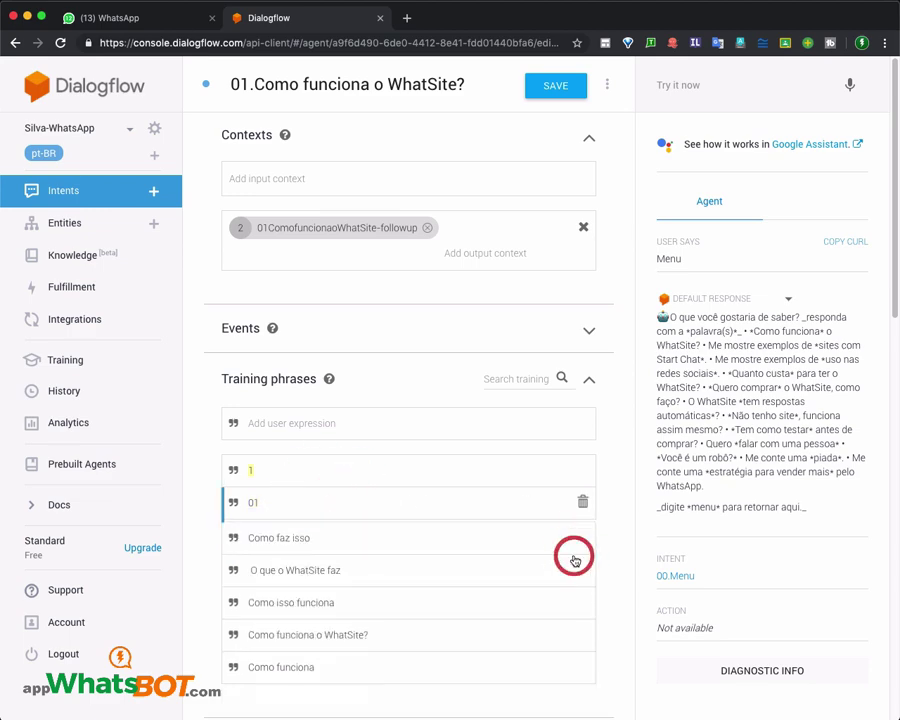
left_click(283, 470)
left_click(572, 528)
scroll(460, 566, "down", 3)
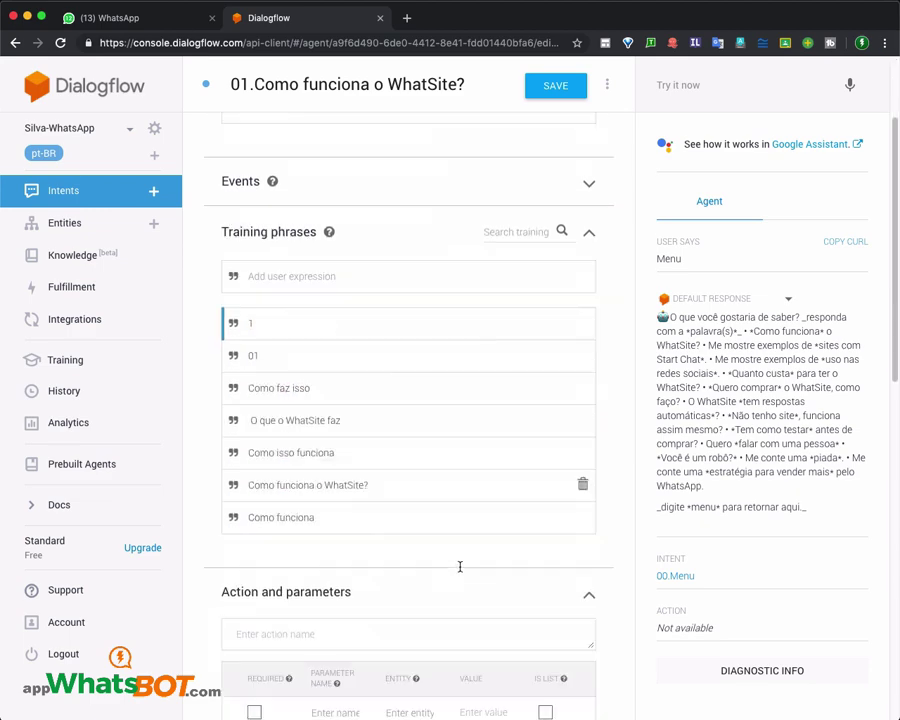
left_click(532, 89)
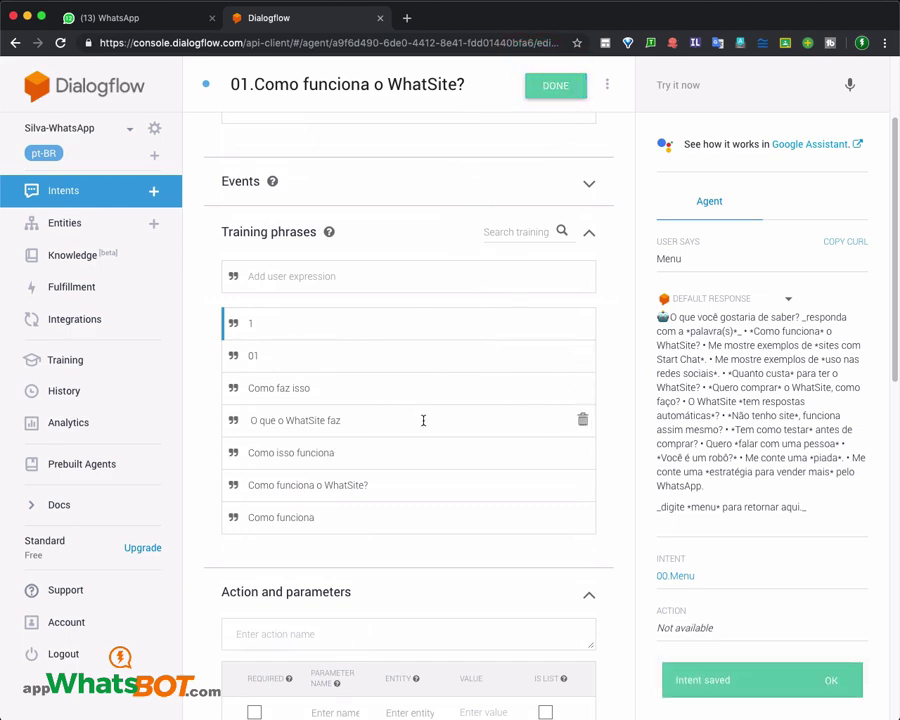
Send "1" in the test console and check which intent answers.
scroll(425, 425, "up", 3)
left_click(731, 88)
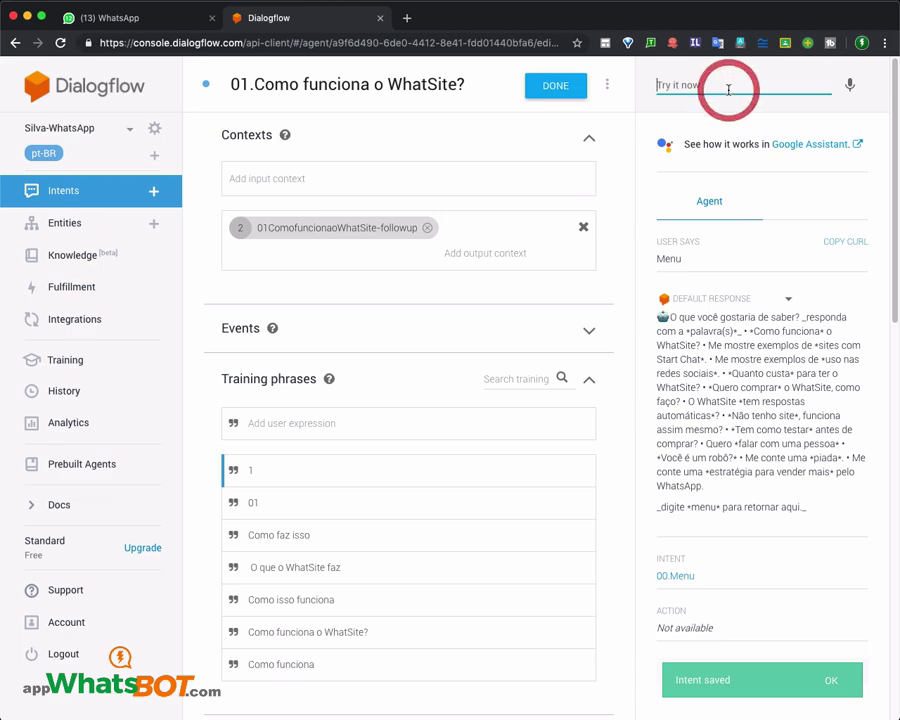
type("1")
key("Return")
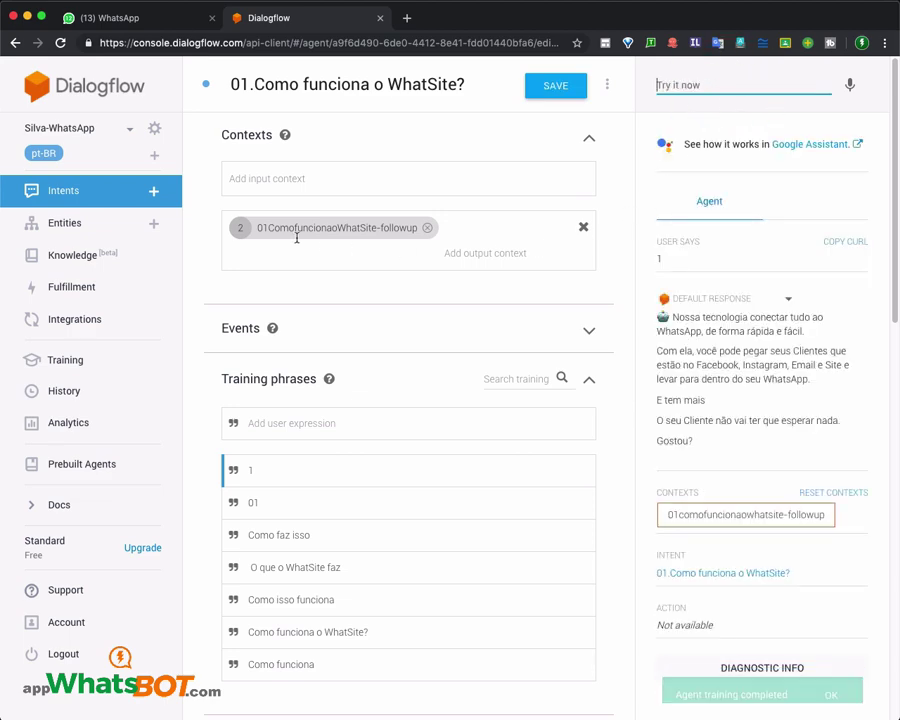
Replace the bullet before "*Como funciona* o WhatSite?" with "1." in the 00.Menu intent's text response and save the intent.
left_click(88, 192)
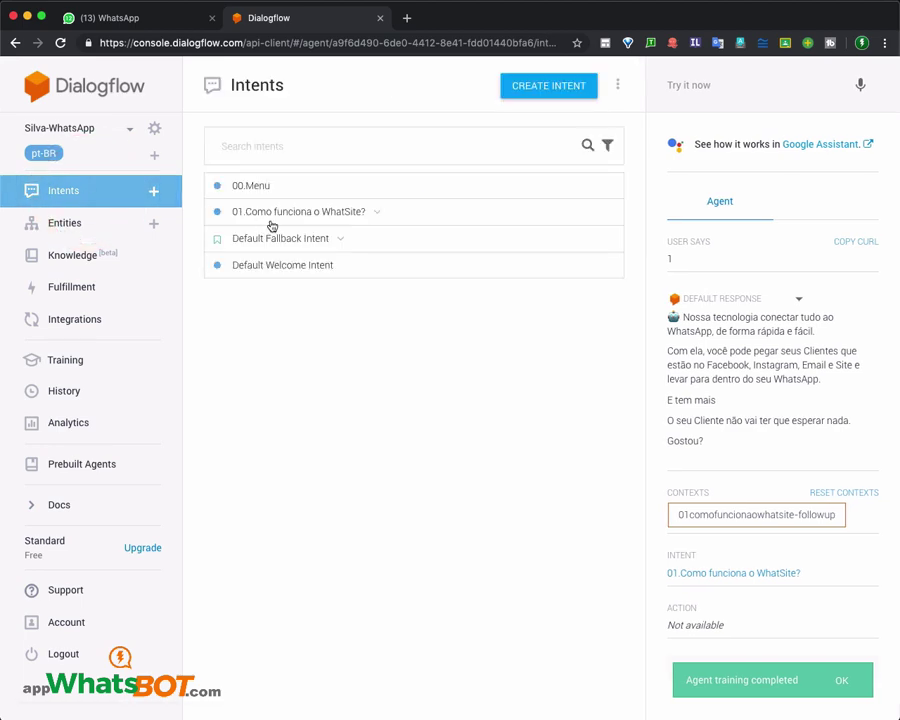
left_click(271, 216)
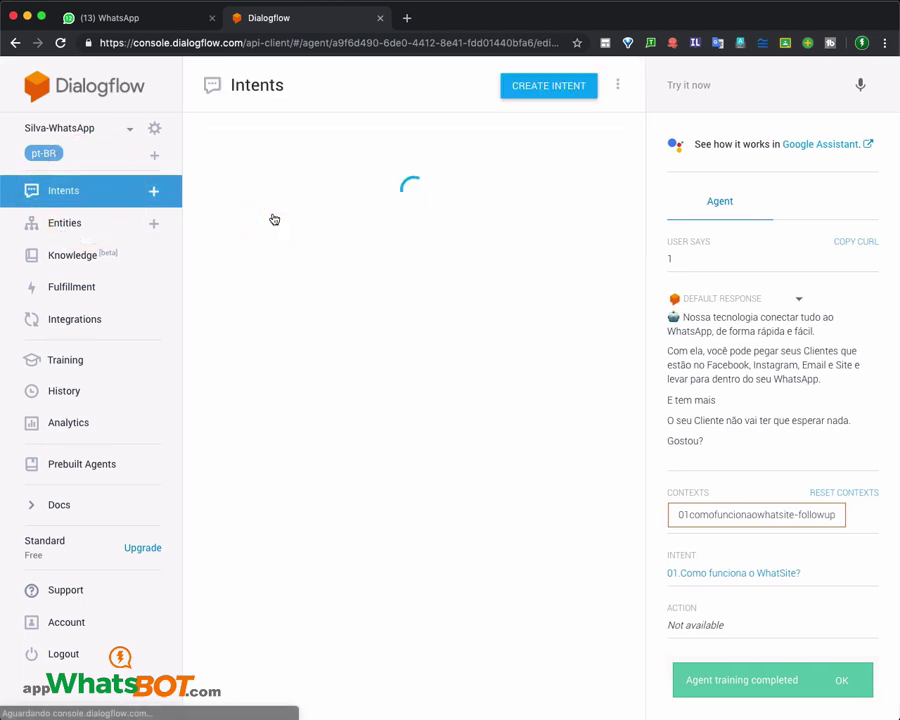
left_click(94, 190)
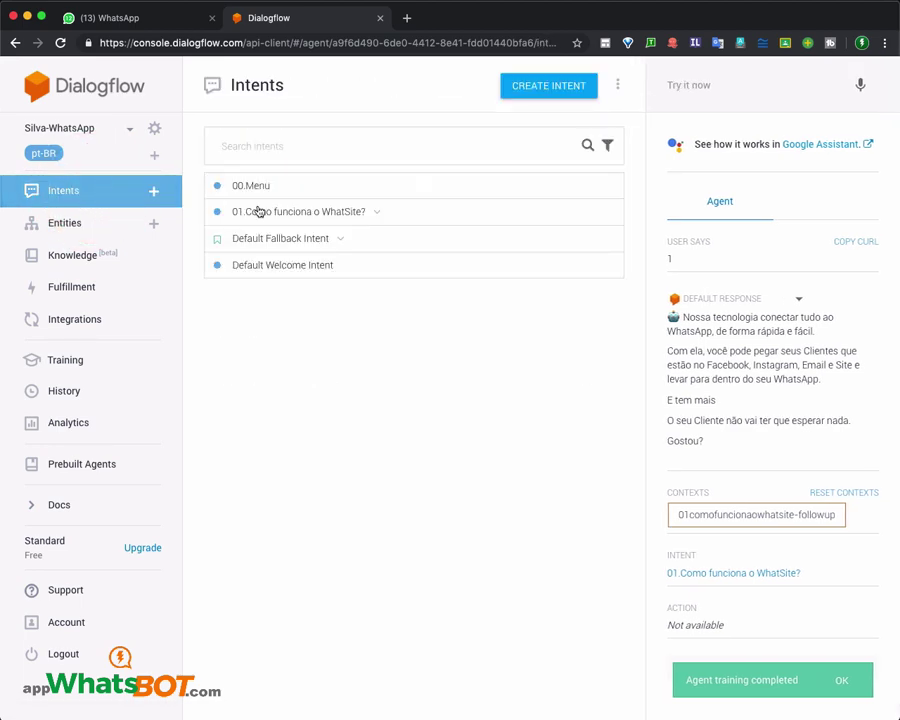
left_click(260, 185)
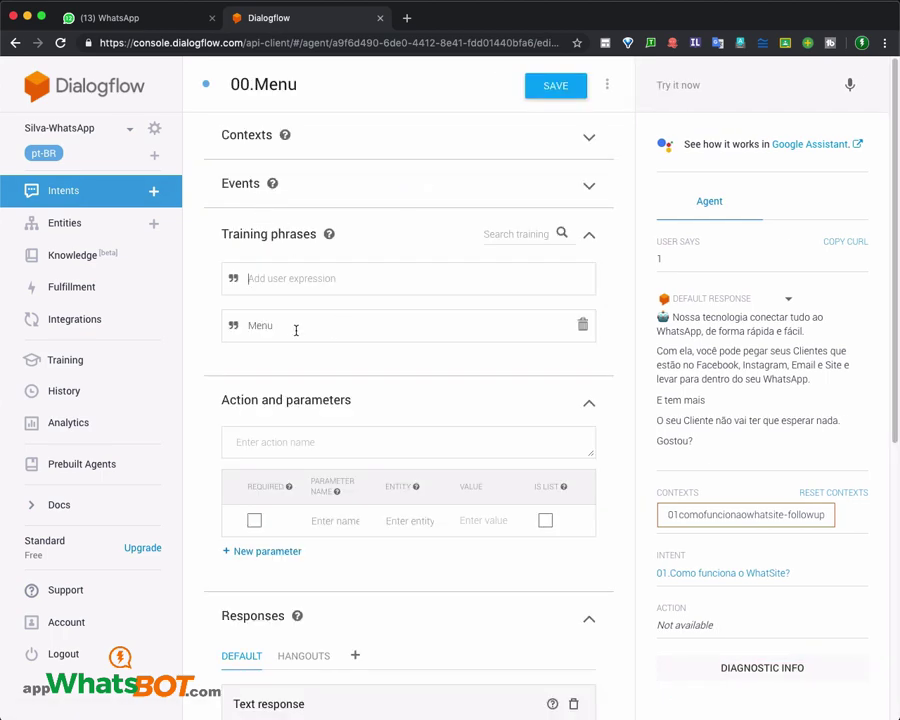
scroll(374, 546, "down", 1)
scroll(374, 546, "down", 2)
left_click(267, 502)
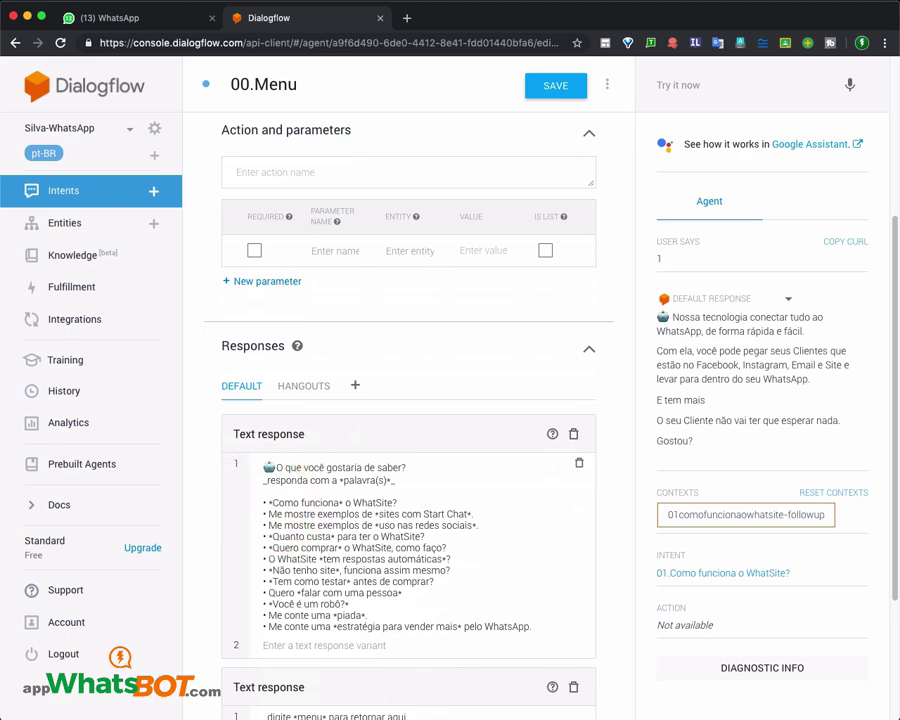
type("1.")
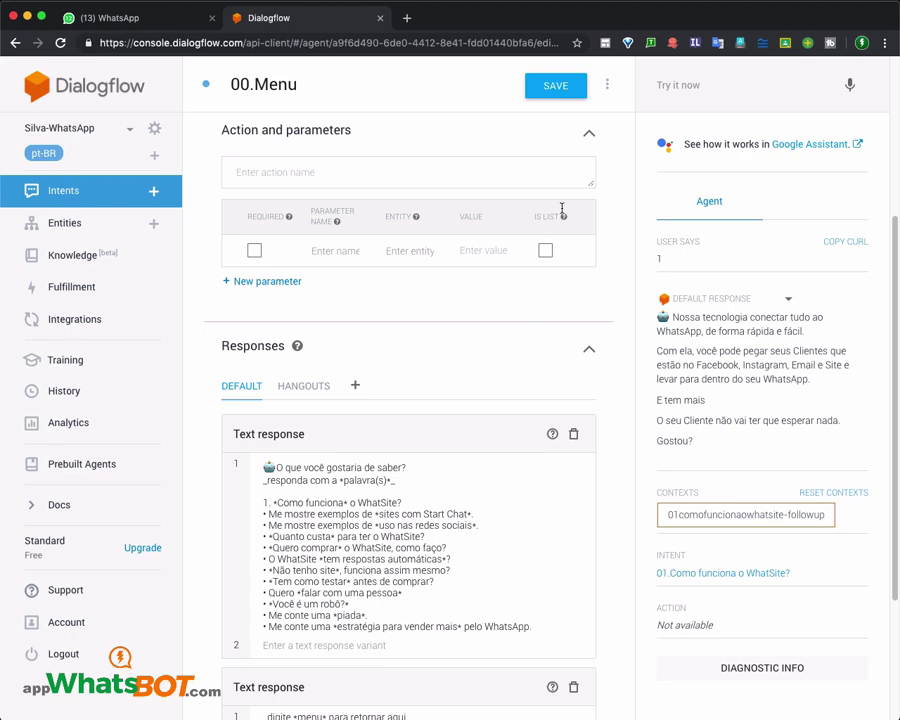
left_click(564, 88)
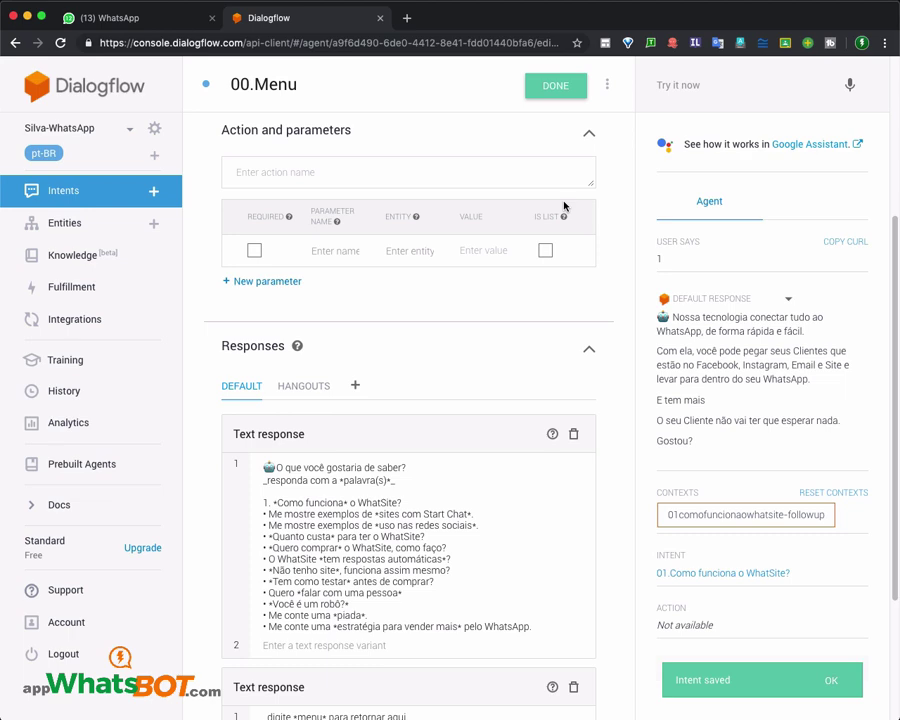
Expand the follow-ups of "01.Como funciona o WhatSite?" and Default Fallback Intent in the intent list to review the structure.
left_click(74, 193)
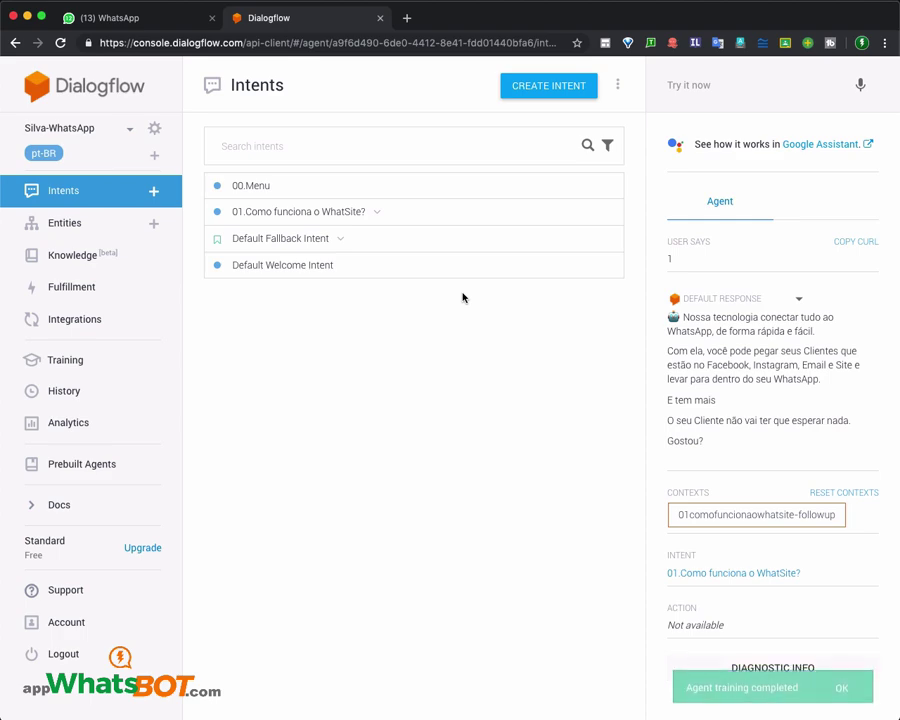
left_click(373, 212)
left_click(340, 291)
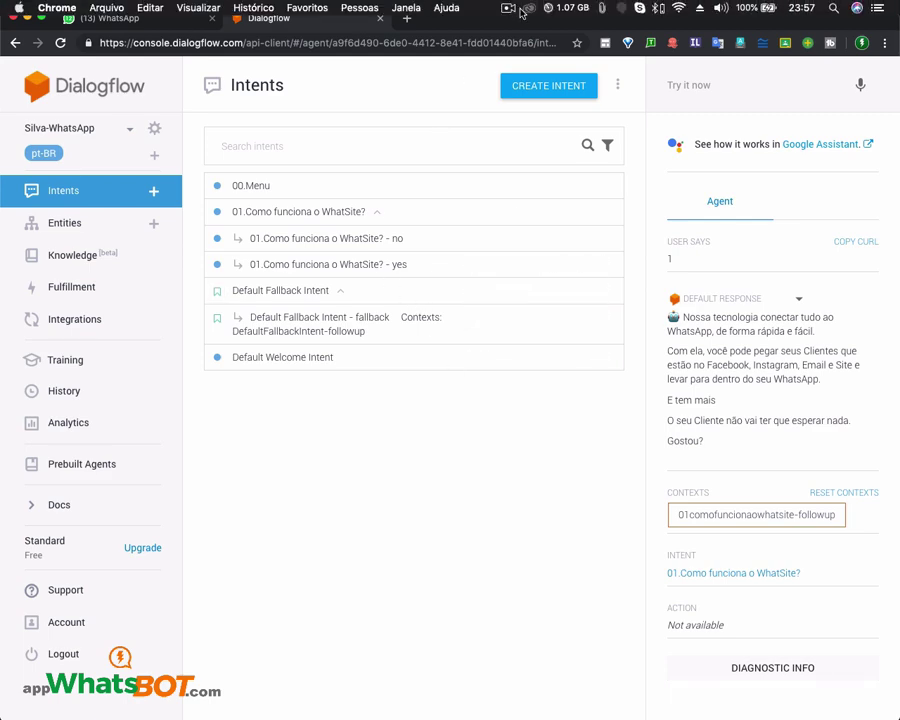
left_click(520, 12)
left_click(520, 36)
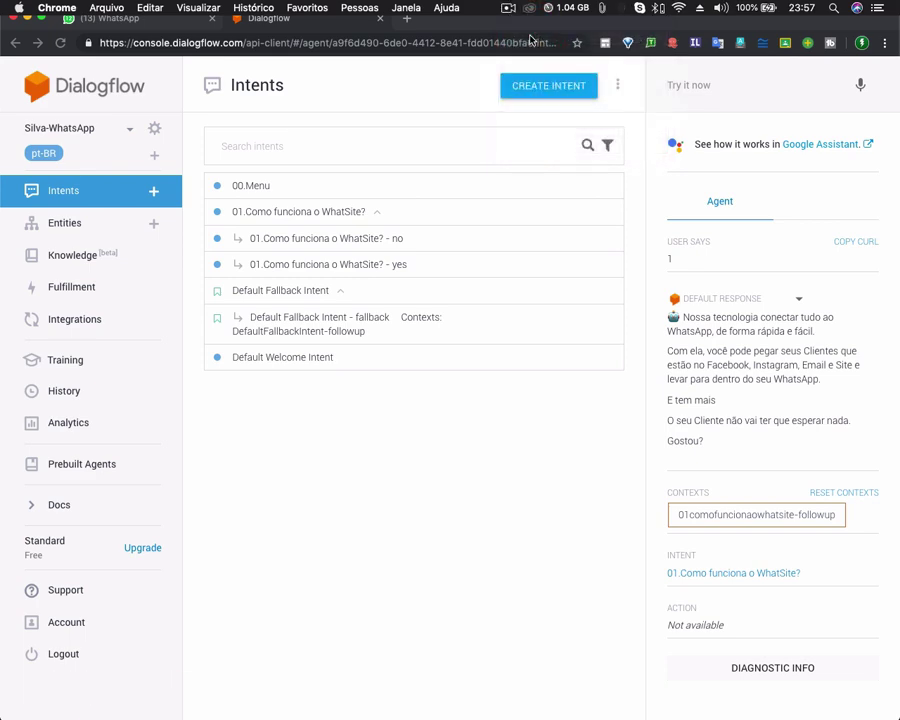